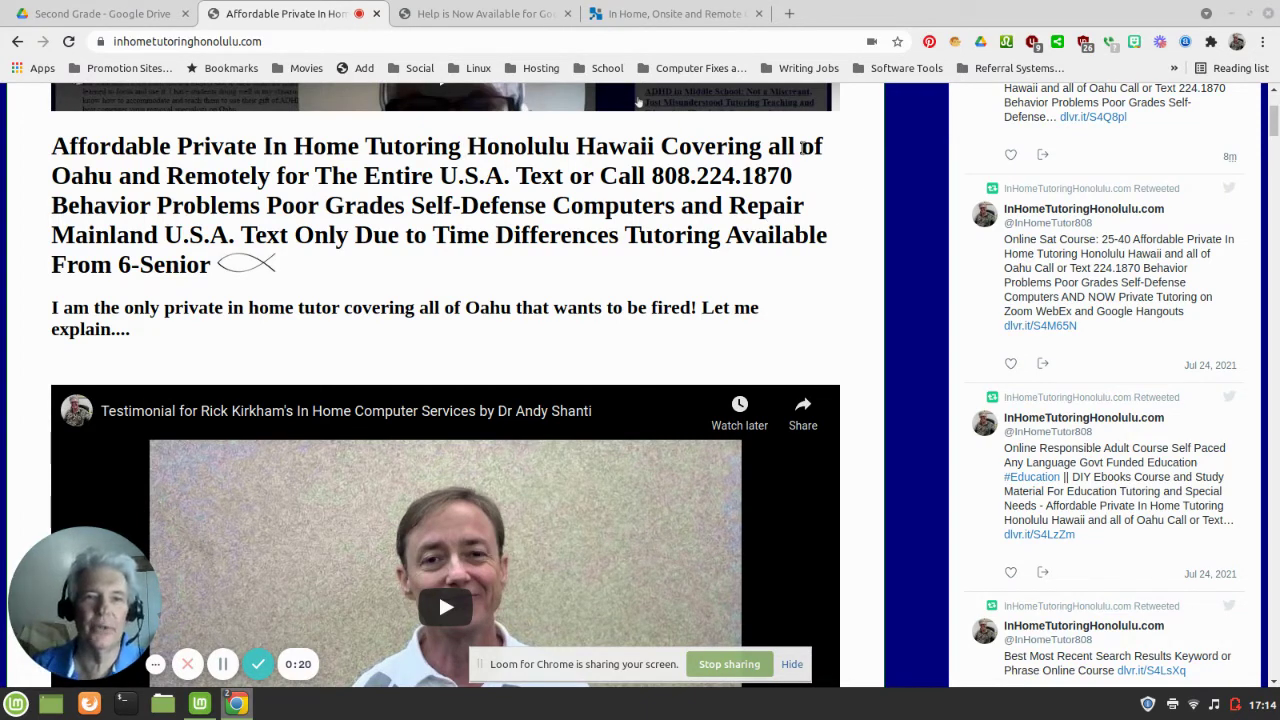
# Switch to the Second Grade folder in Google Drive and remove the document "Addition Subtraction Multiplication Division".
pyautogui.click(492, 18)
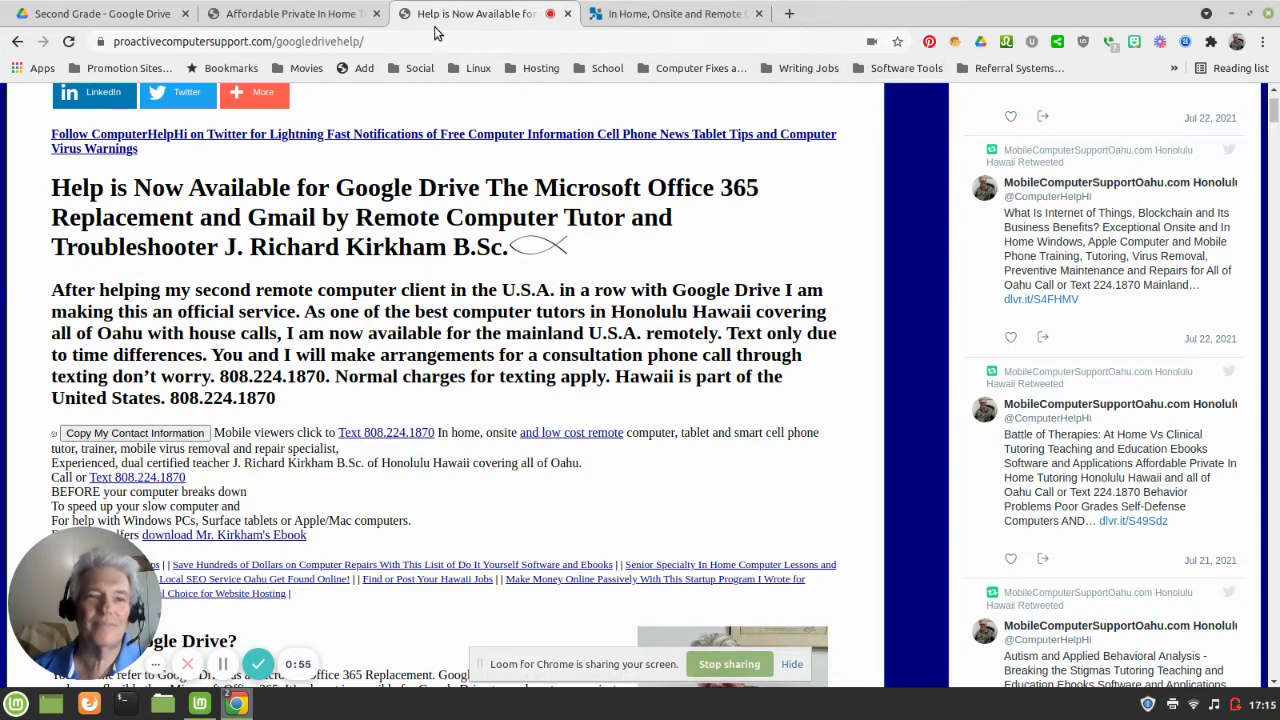
pyautogui.click(90, 20)
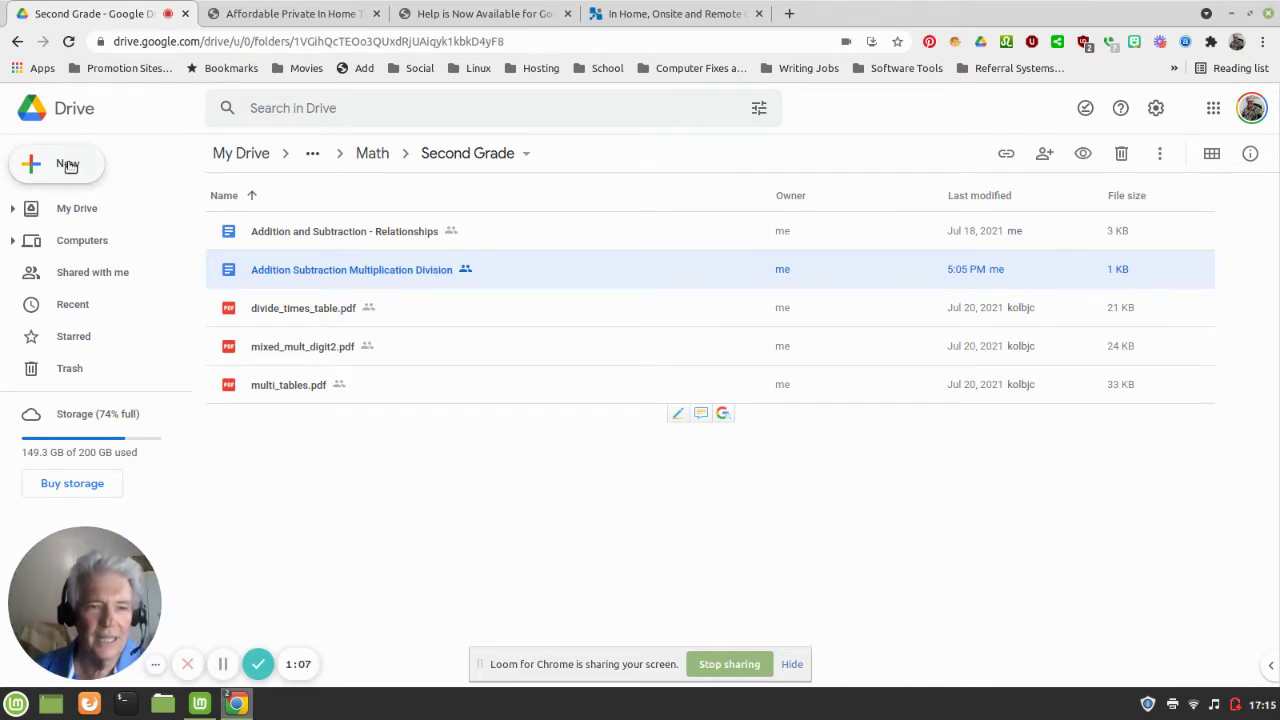
pyautogui.rightClick(398, 272)
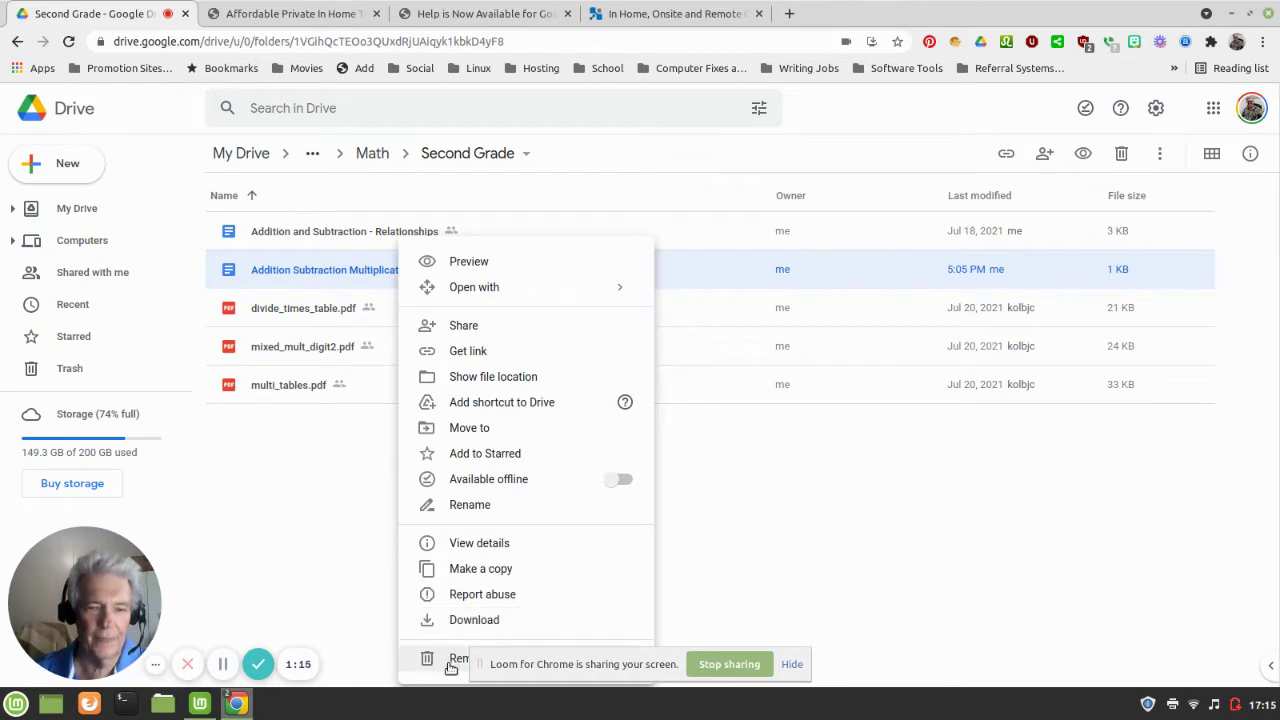
pyautogui.click(452, 660)
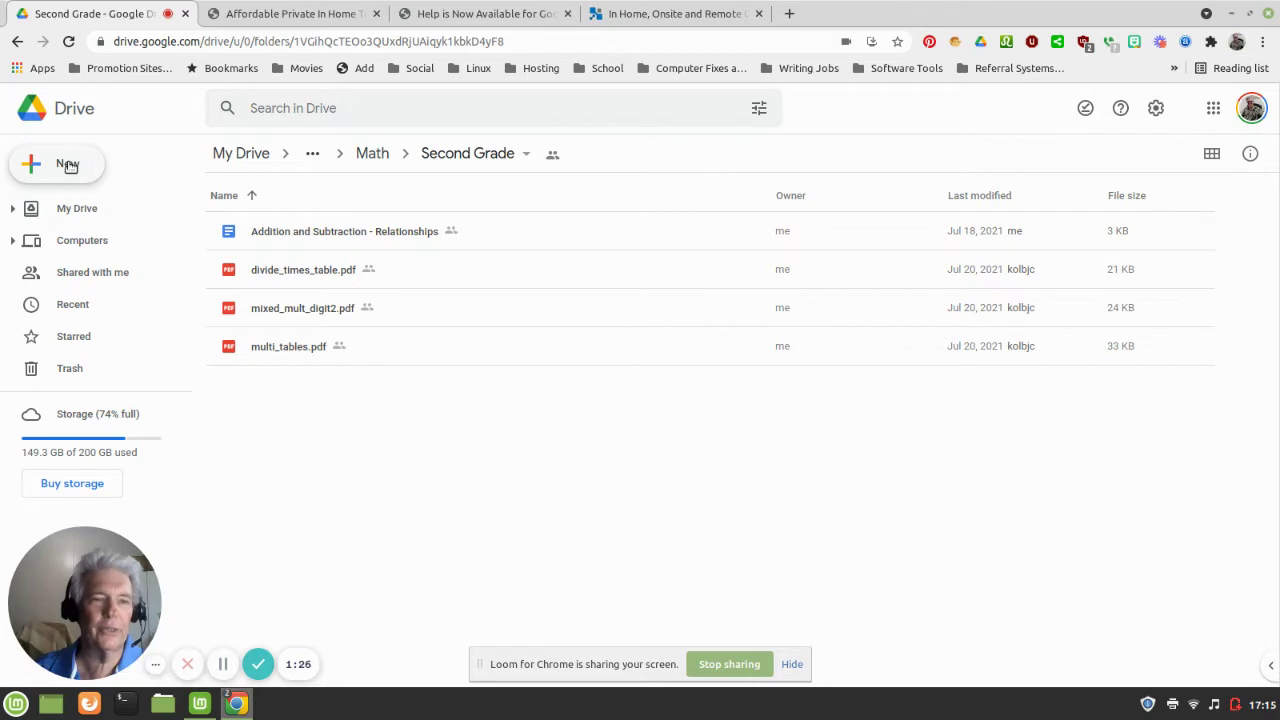
# Create a new blank Google Docs document in the Second Grade folder.
pyautogui.click(70, 166)
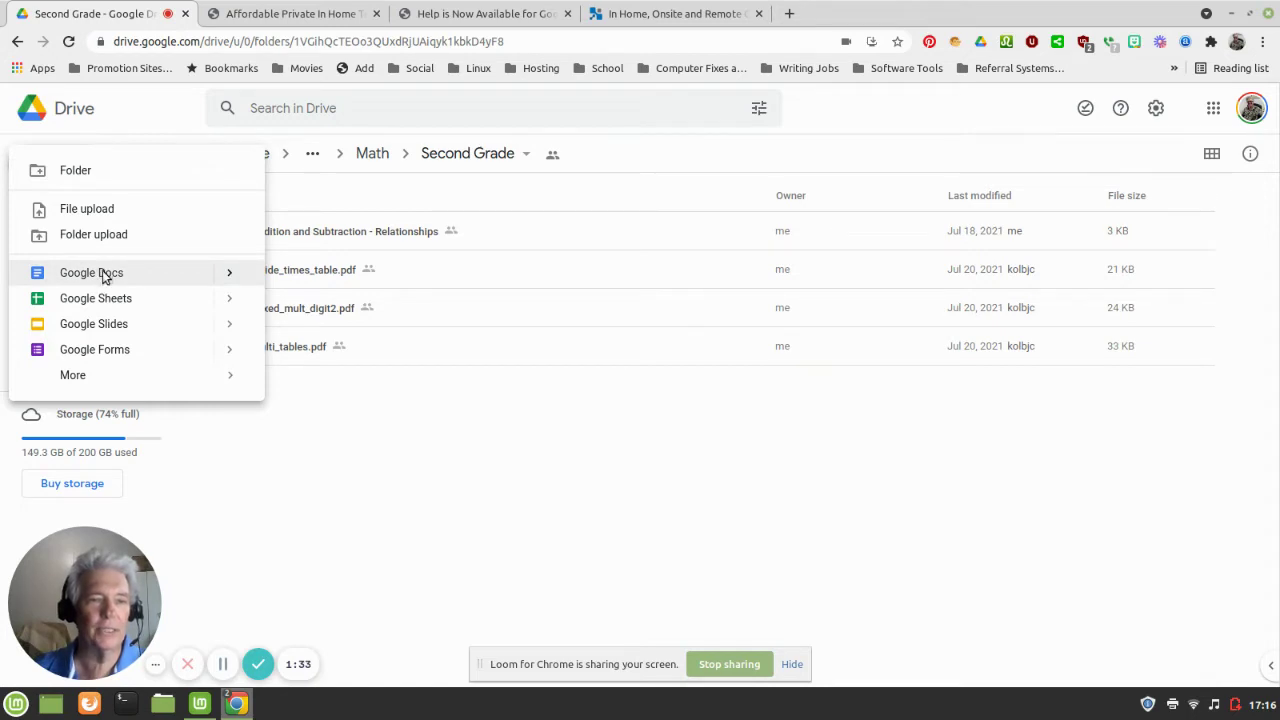
pyautogui.click(91, 272)
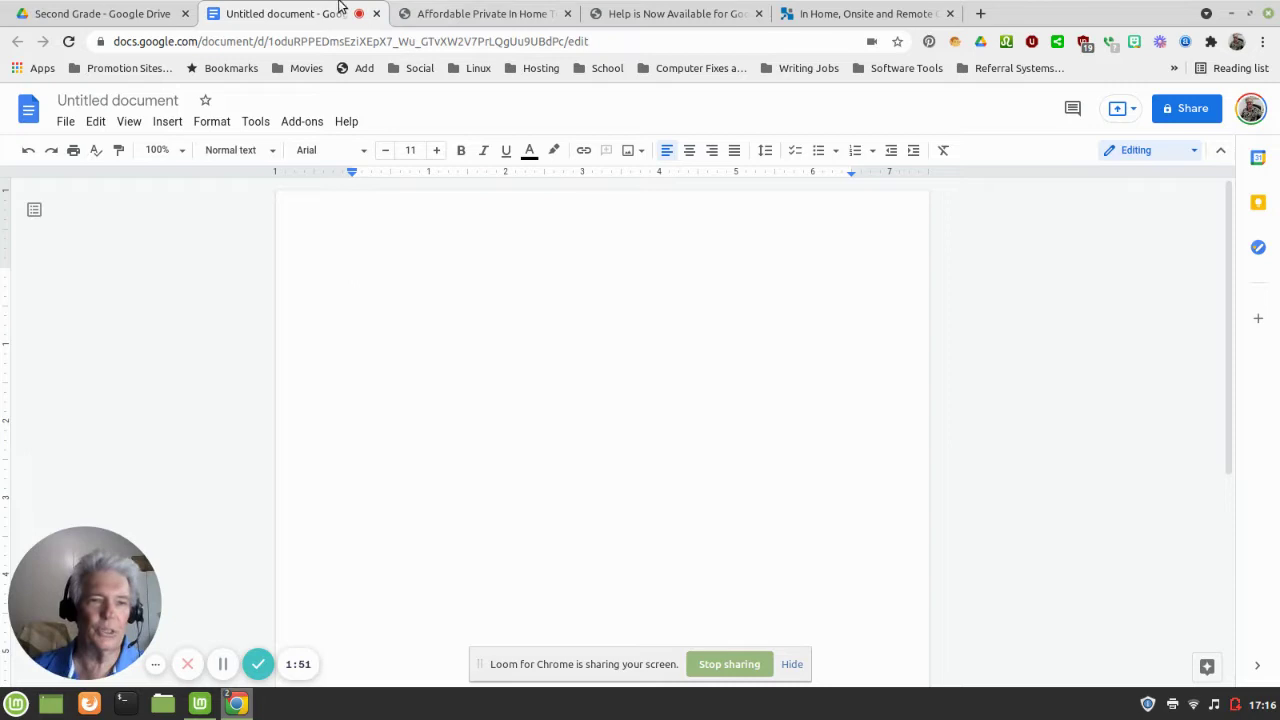
# Set the top, bottom, left and right page margins of the whole document to .25 inches.
pyautogui.click(66, 122)
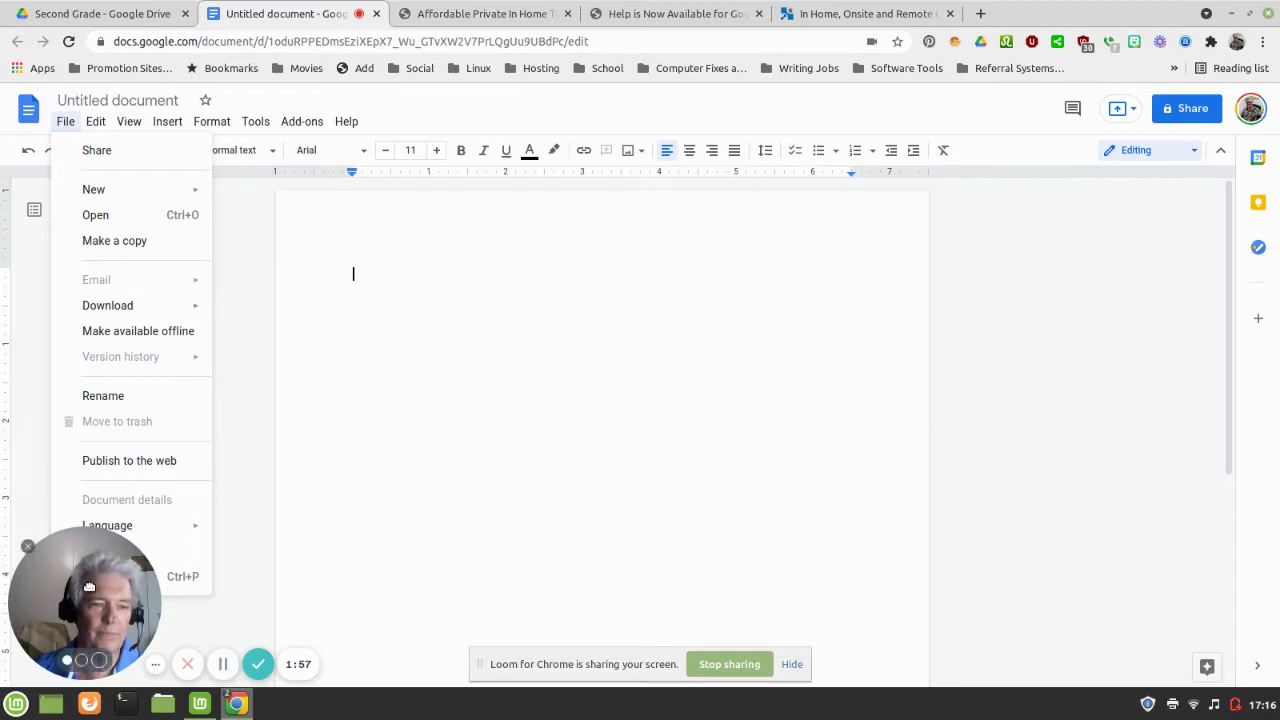
pyautogui.moveTo(90, 588); pyautogui.dragTo(411, 251)
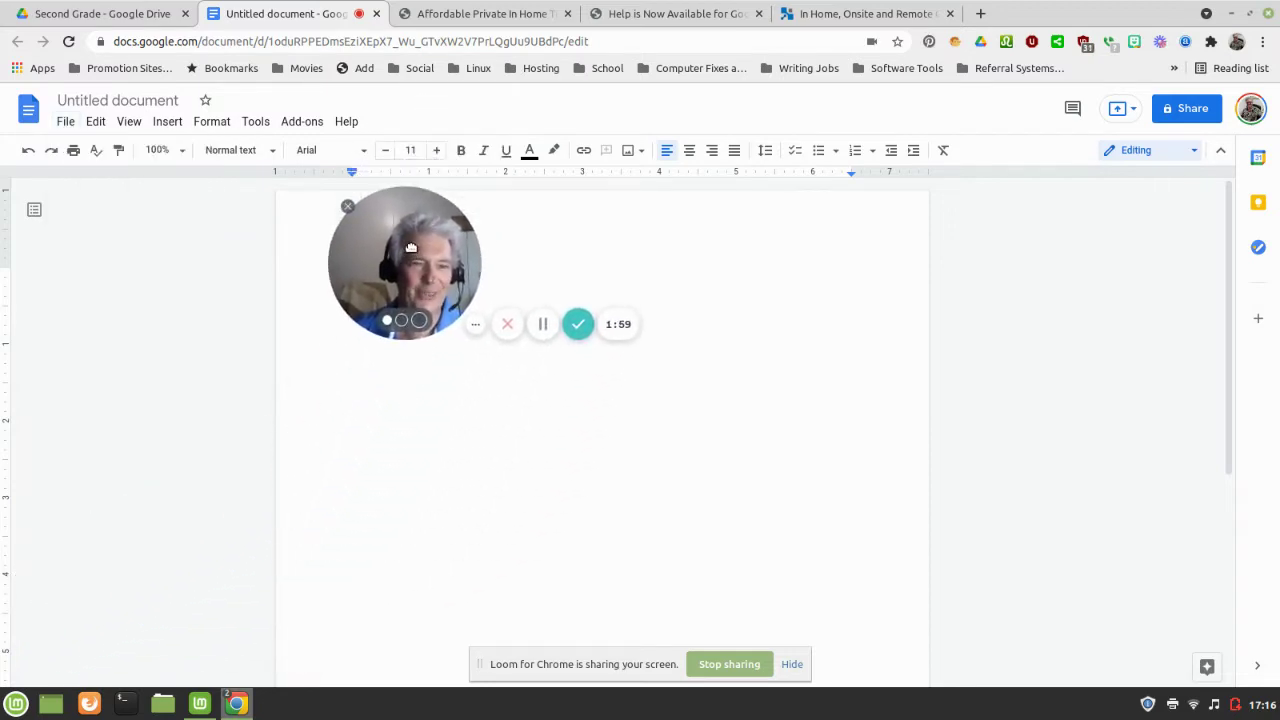
pyautogui.click(66, 123)
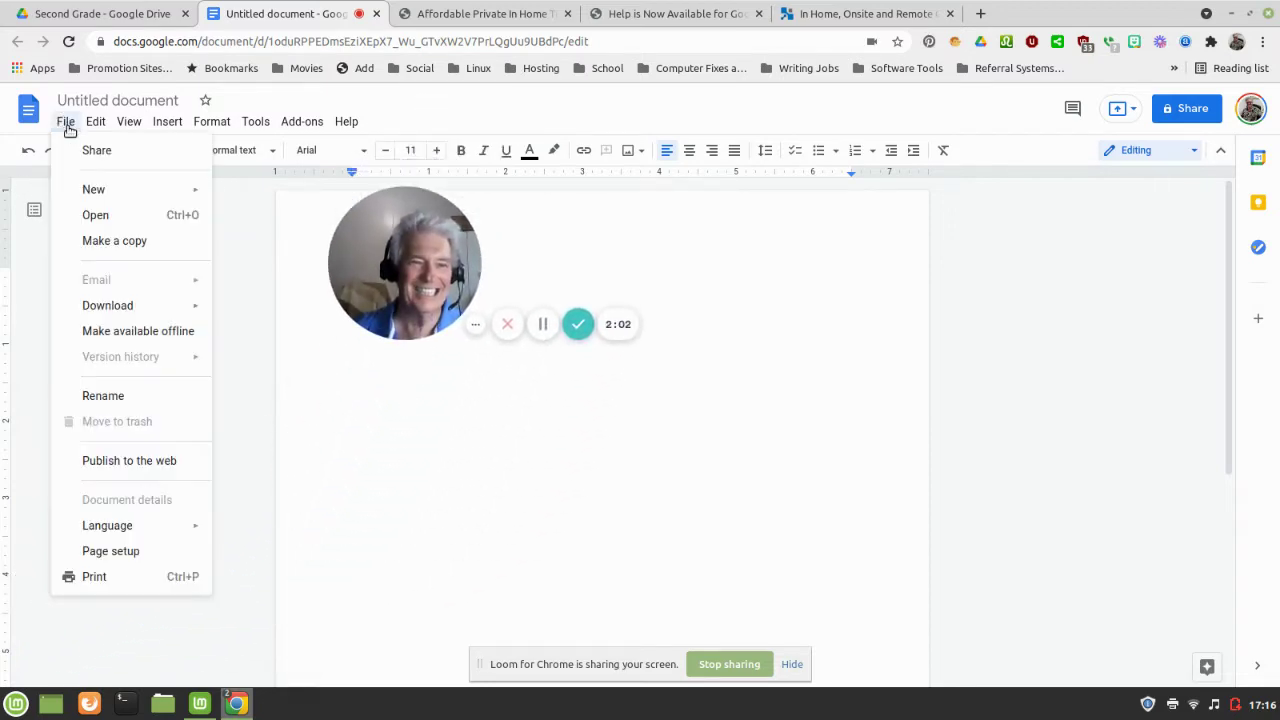
pyautogui.click(95, 557)
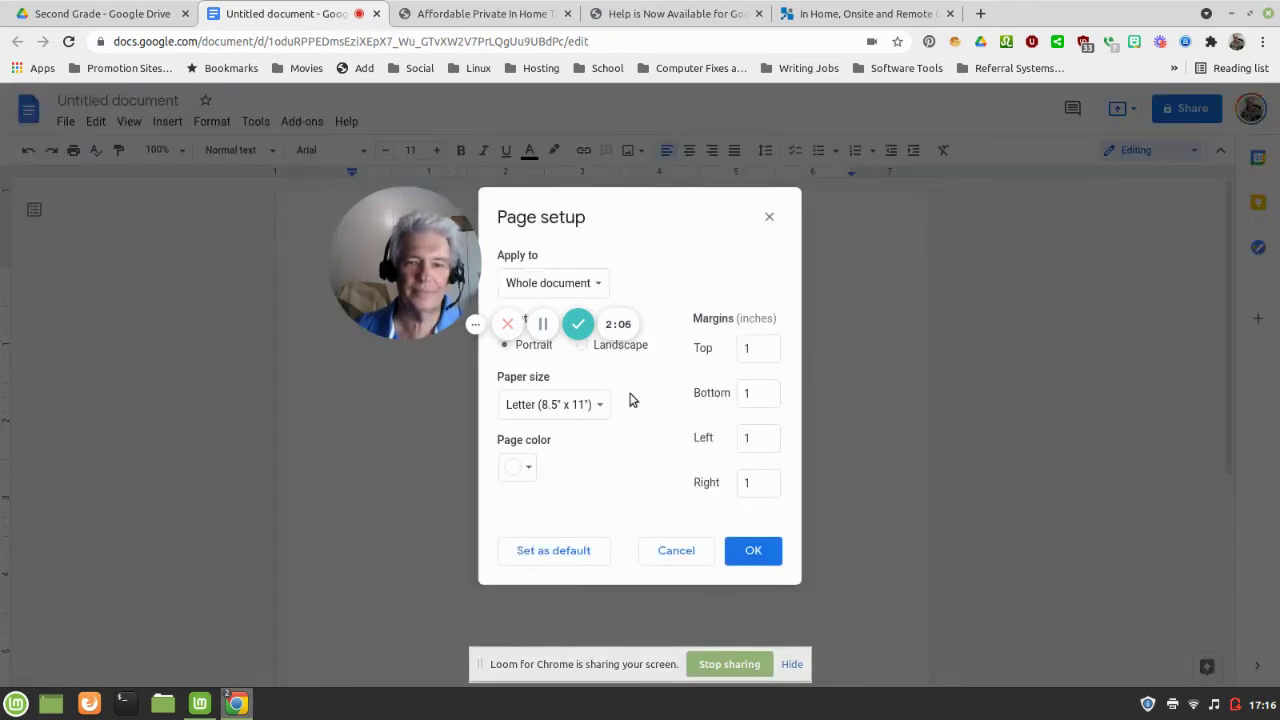
pyautogui.click(765, 346)
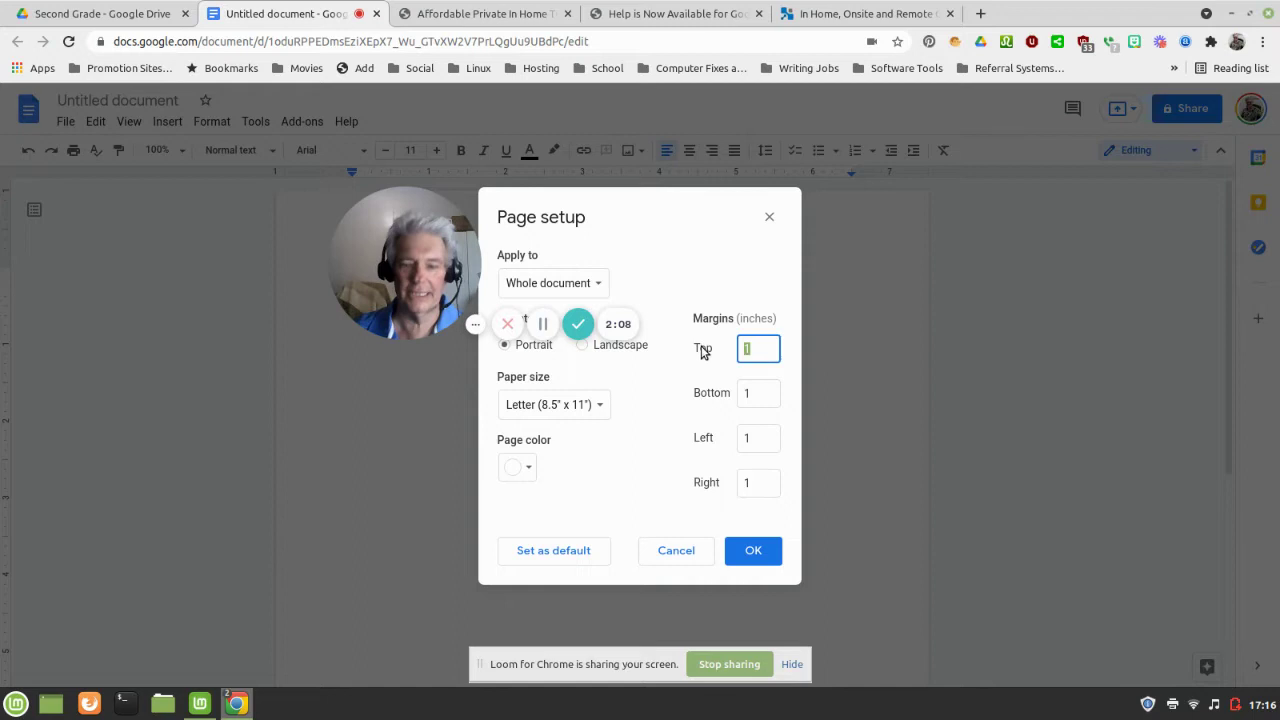
pyautogui.write('.25')
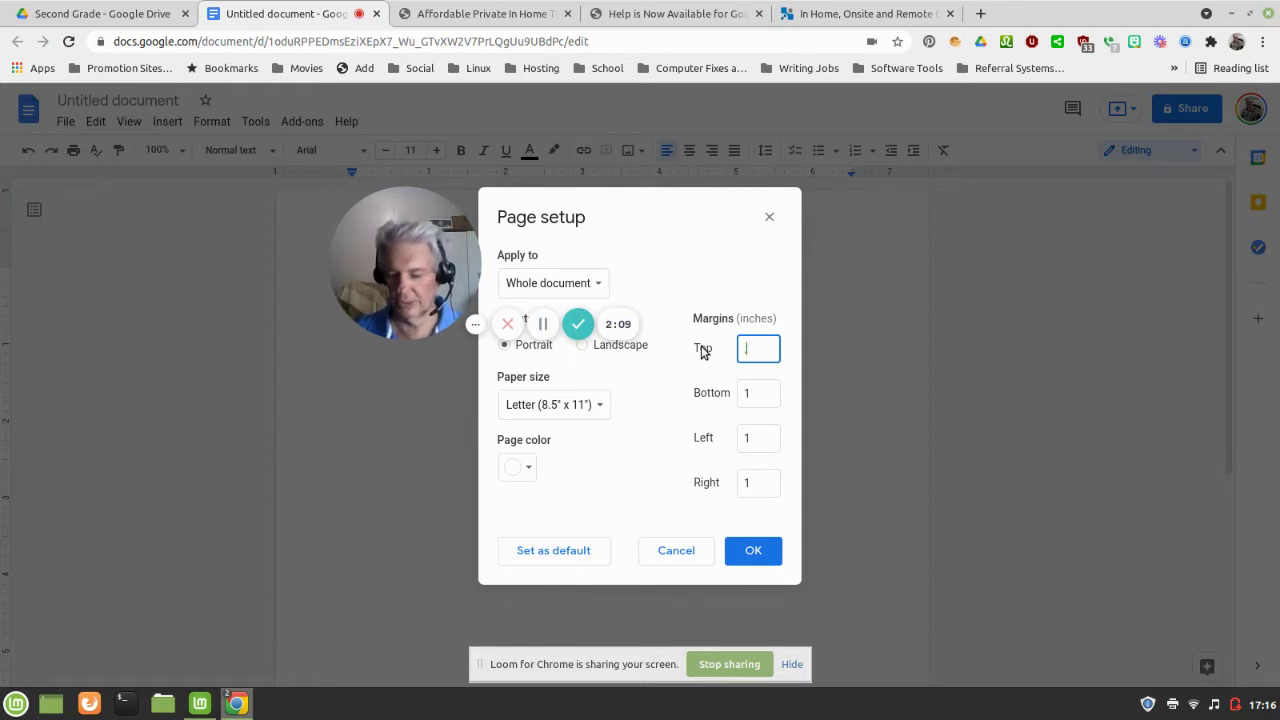
pyautogui.press('Tab')
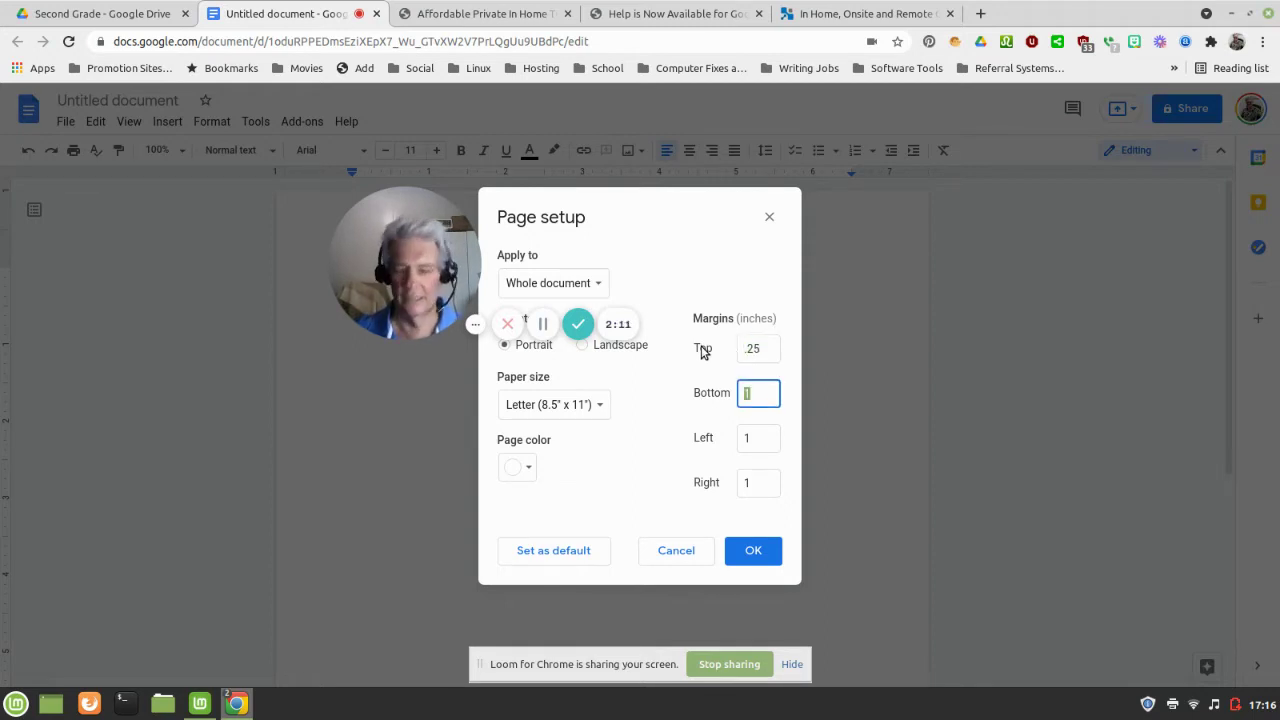
pyautogui.write('.25')
pyautogui.press('Tab')
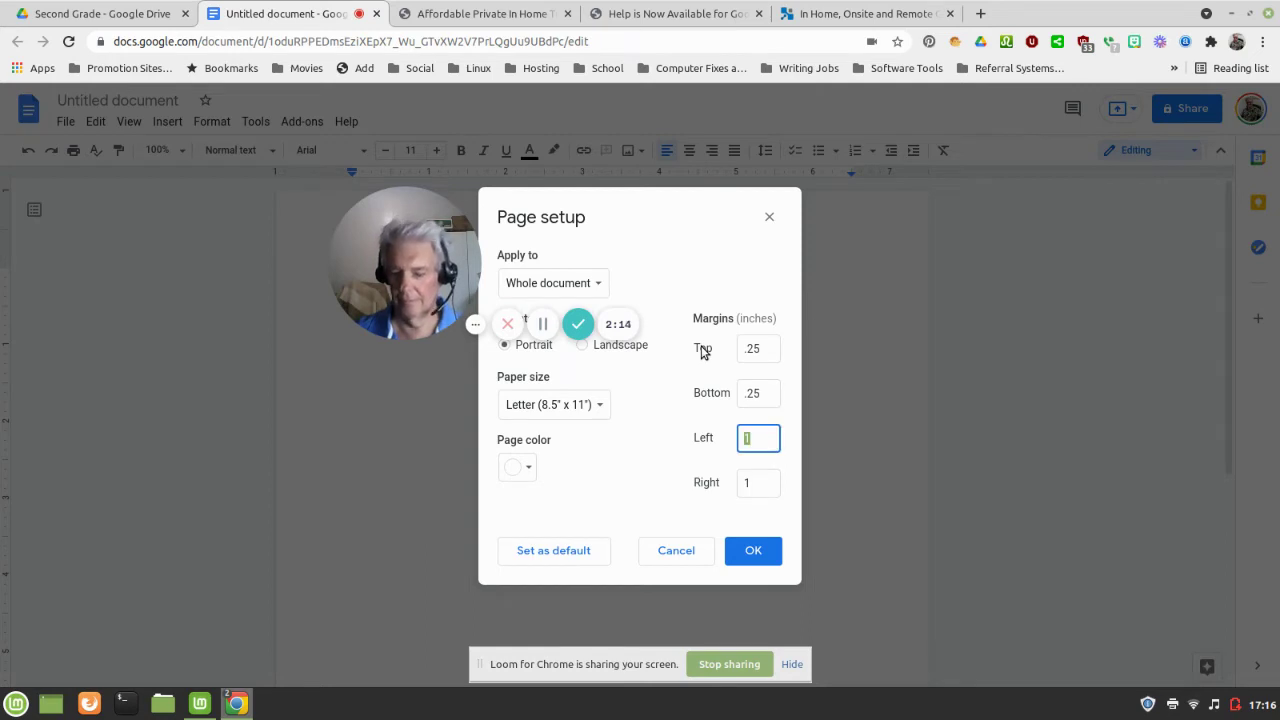
pyautogui.write('.25')
pyautogui.press('Tab')
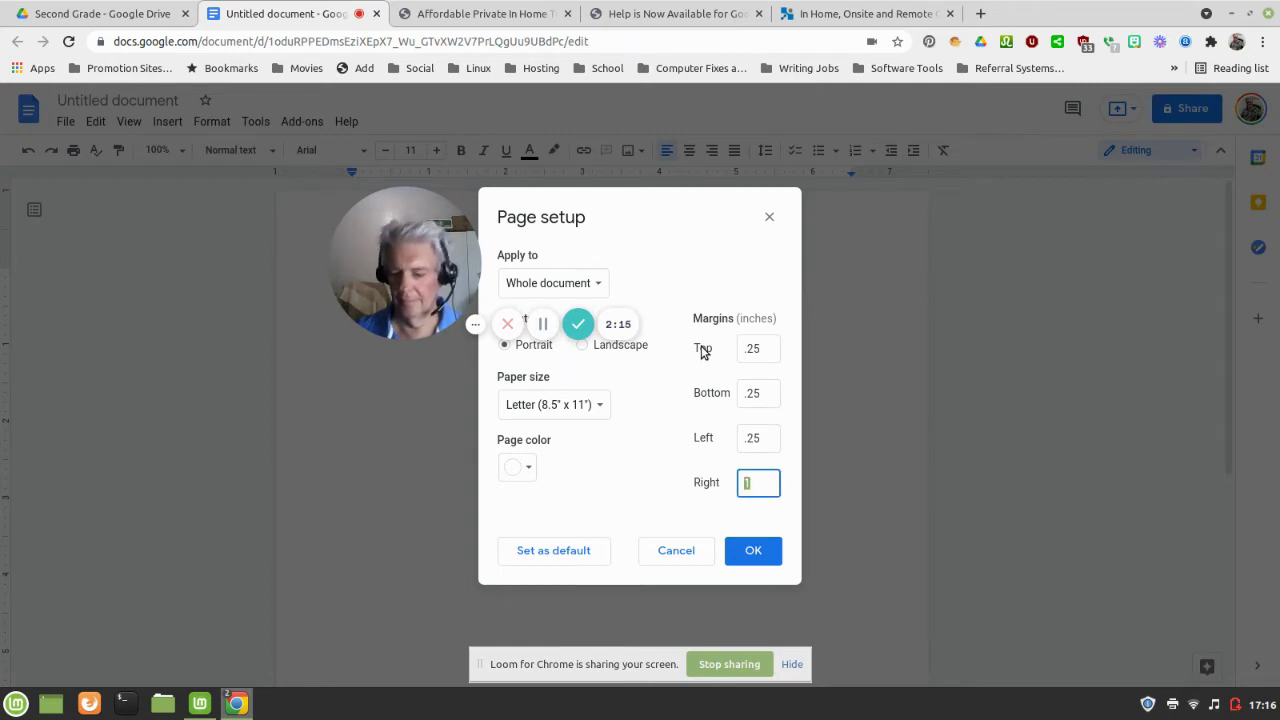
pyautogui.write('.25')
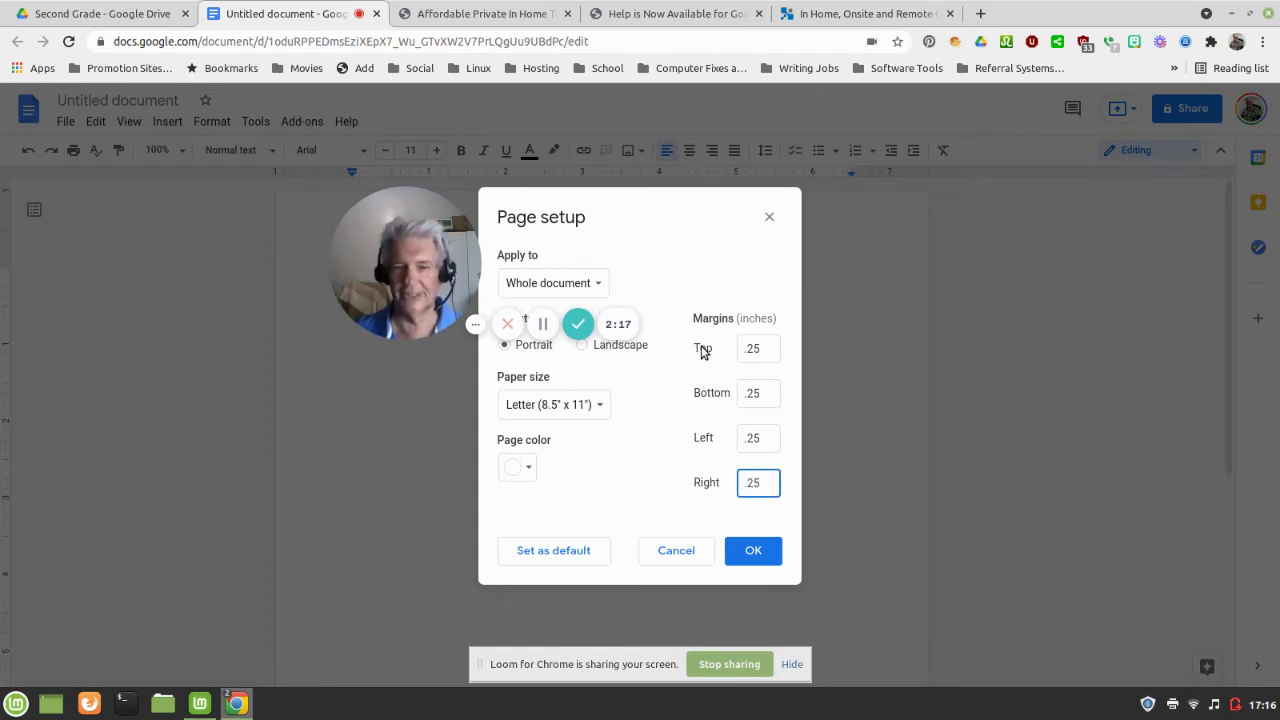
pyautogui.press('Tab')
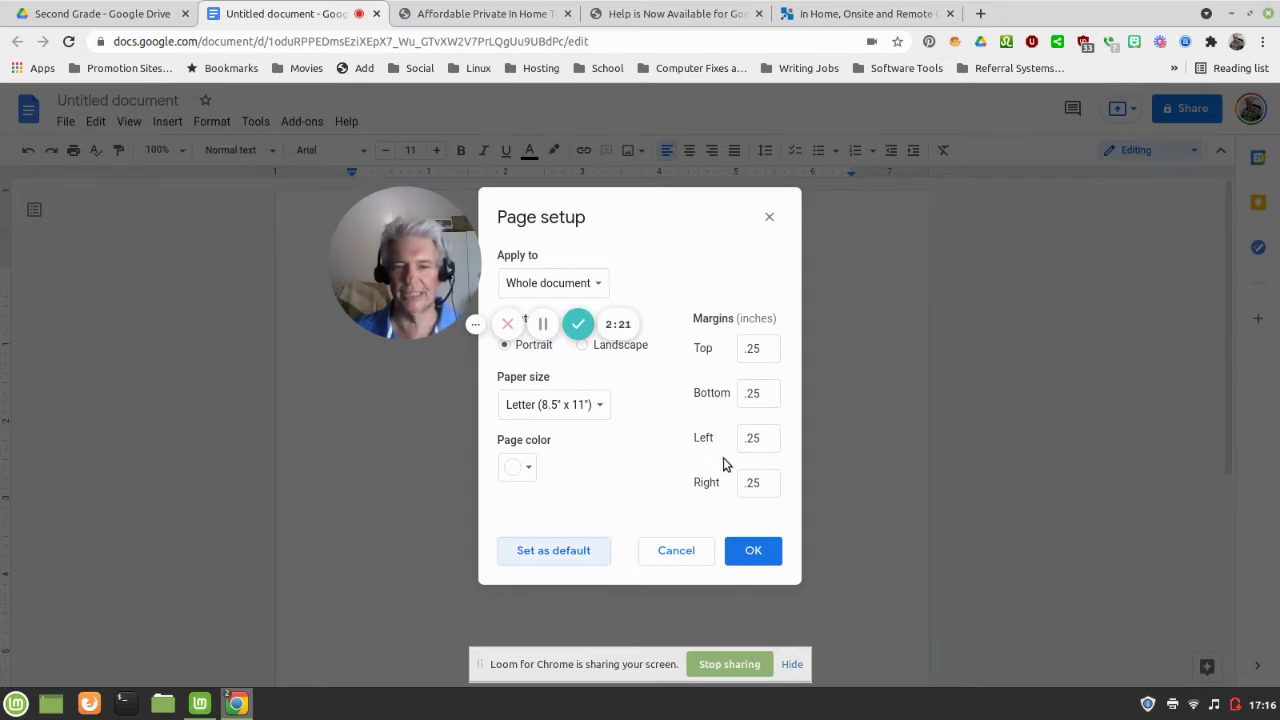
pyautogui.click(766, 551)
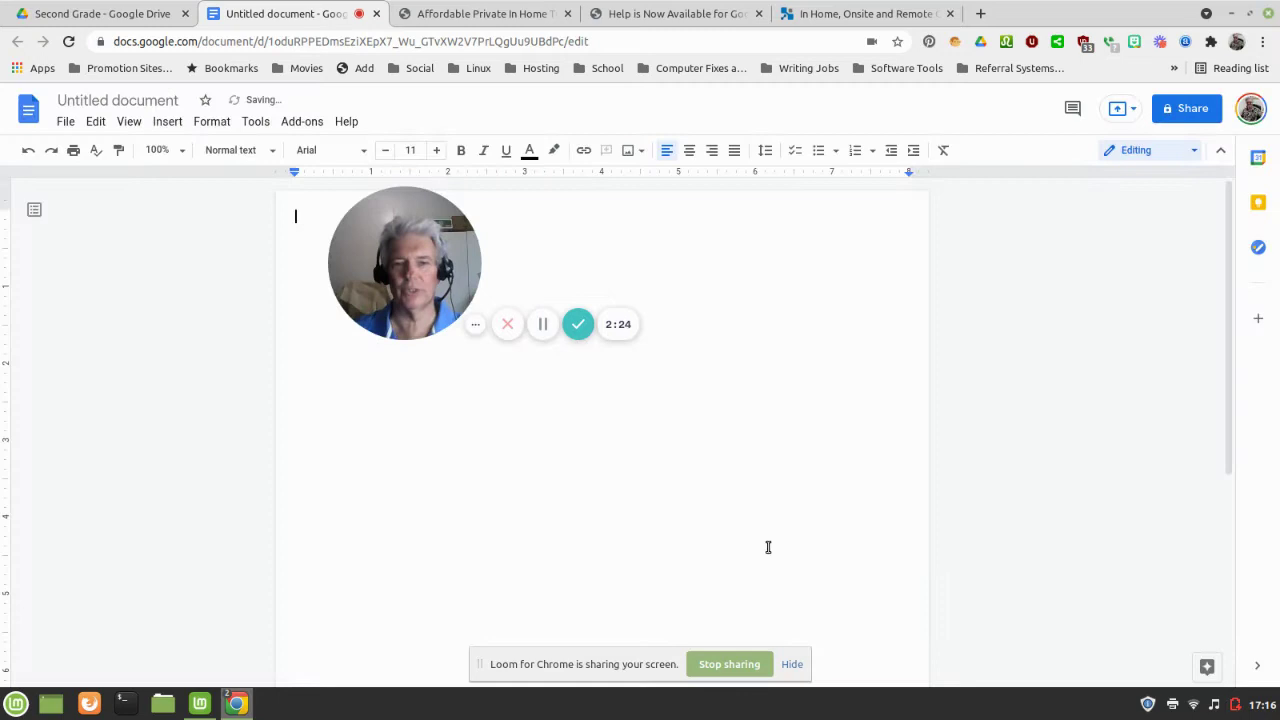
pyautogui.moveTo(404, 331)
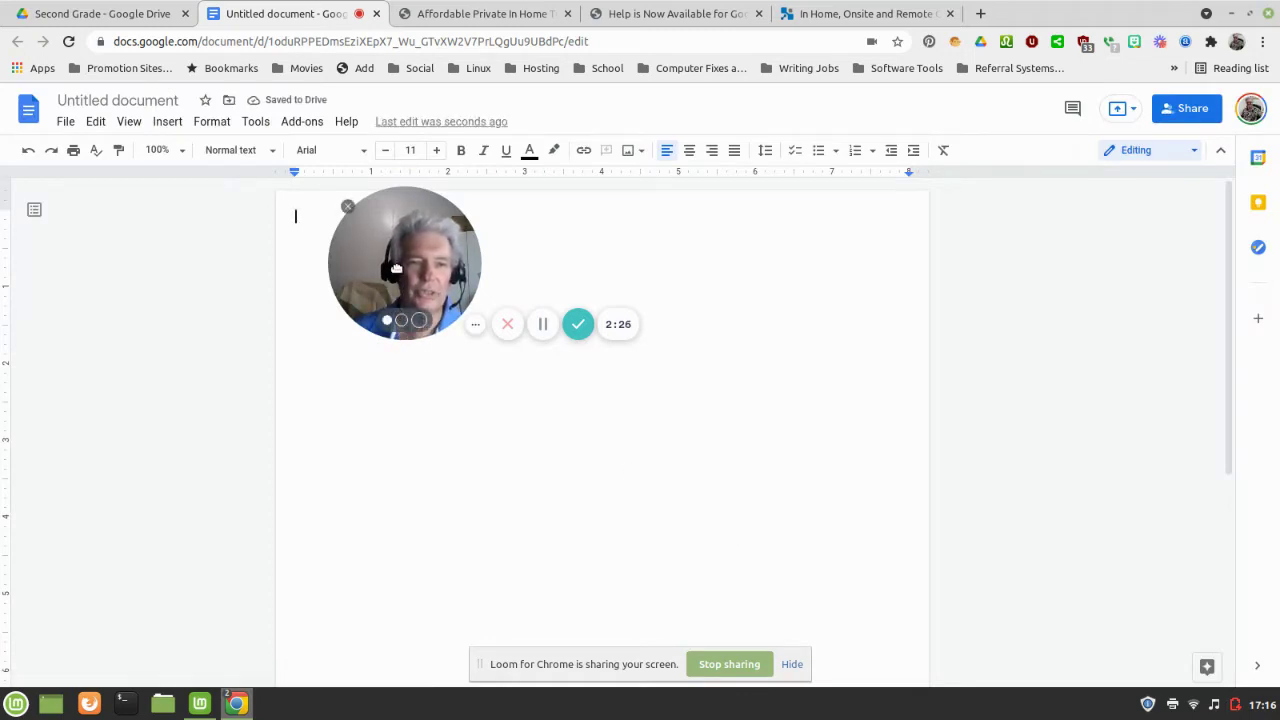
pyautogui.moveTo(411, 253); pyautogui.dragTo(116, 527)
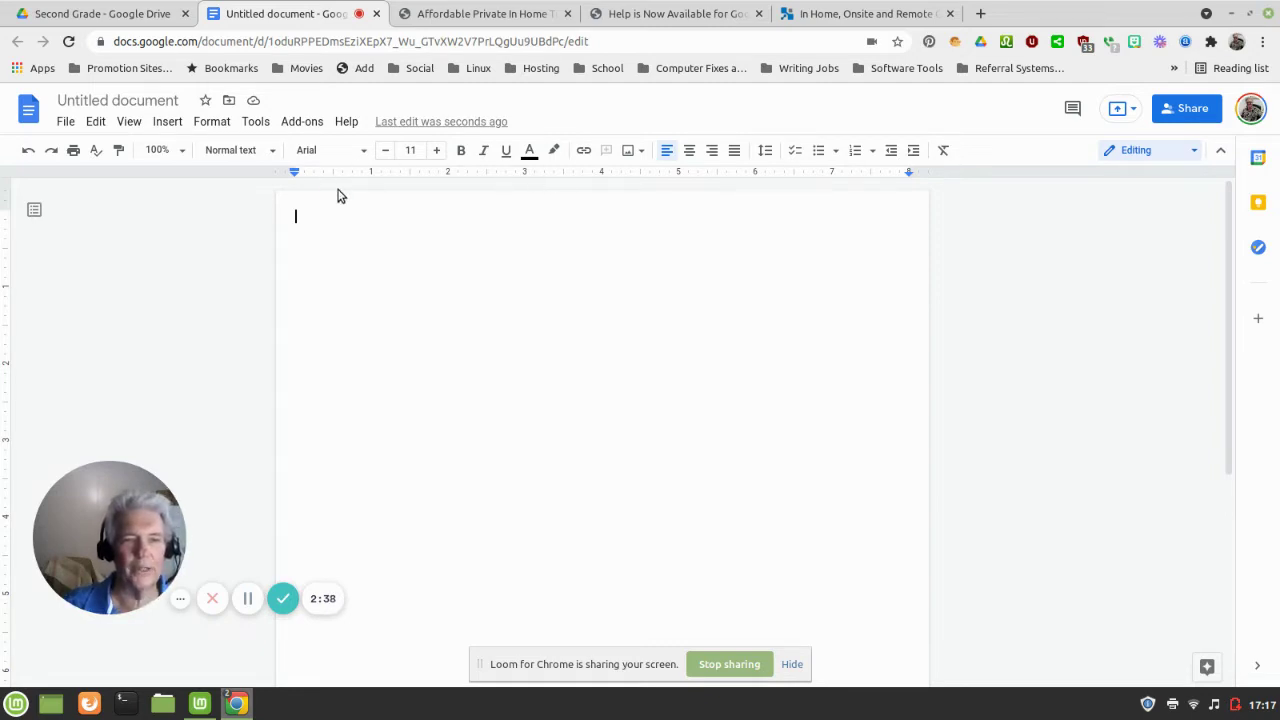
# Enter the title "Addition Subtraction Multiplication and Division" on the first line of the document.
pyautogui.hotkey('ctrl', 'a')
pyautogui.click(367, 216)
pyautogui.write('Ad')
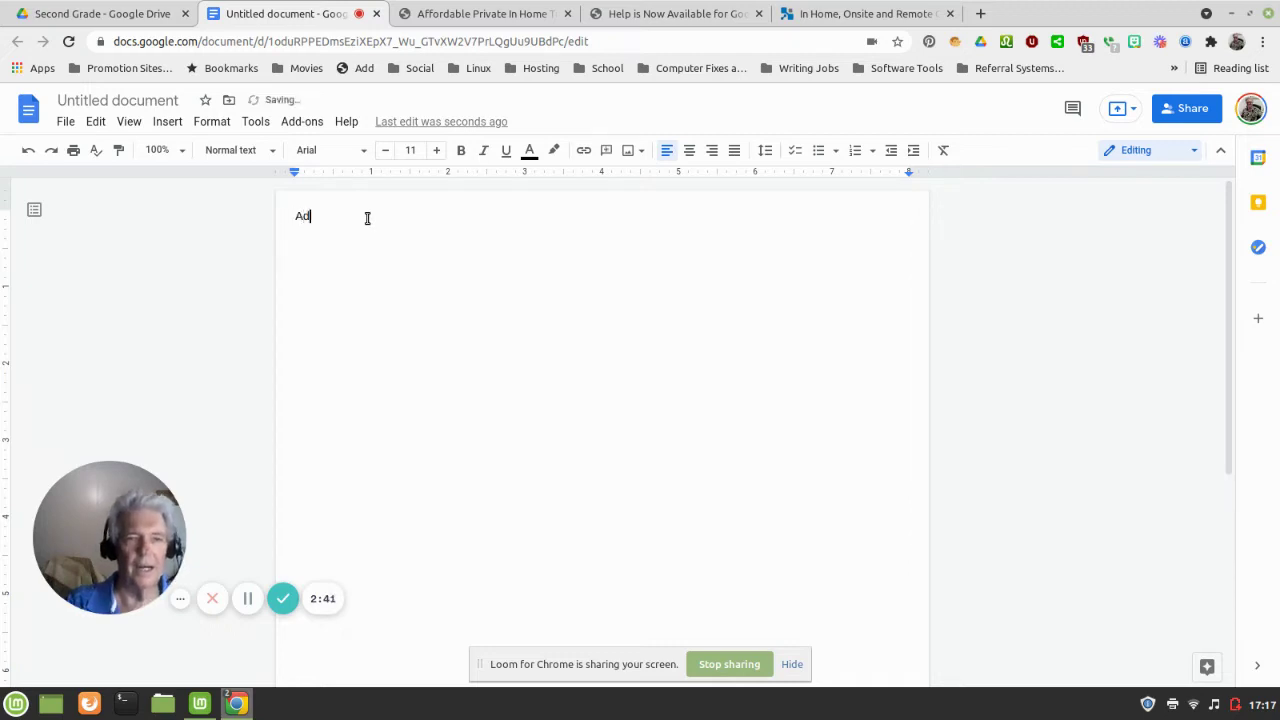
pyautogui.write('dition ')
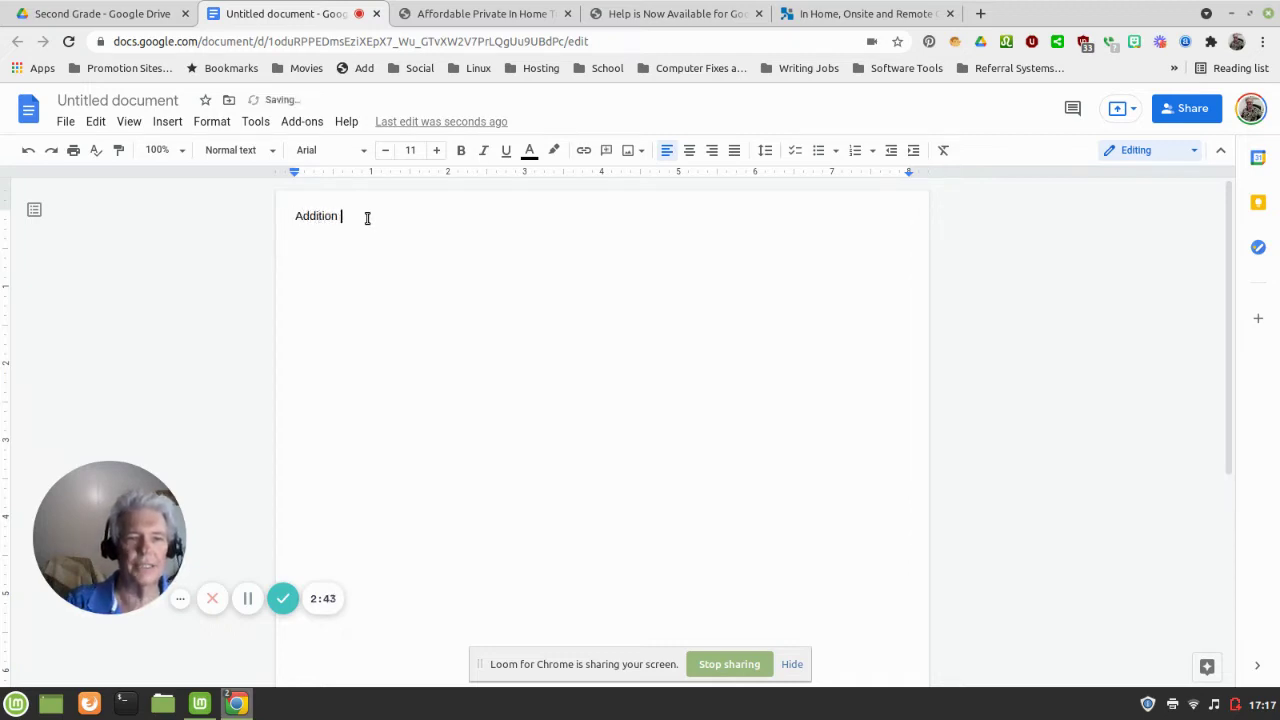
pyautogui.write('Sub')
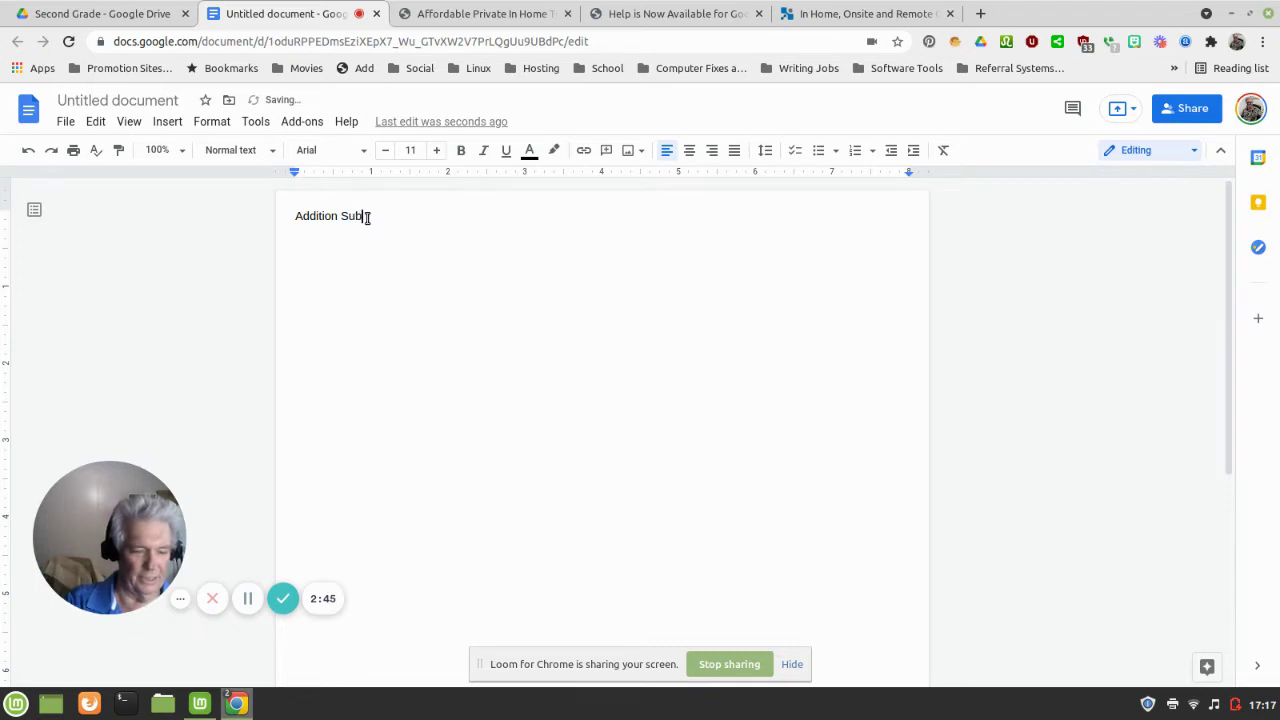
pyautogui.write('tractio')
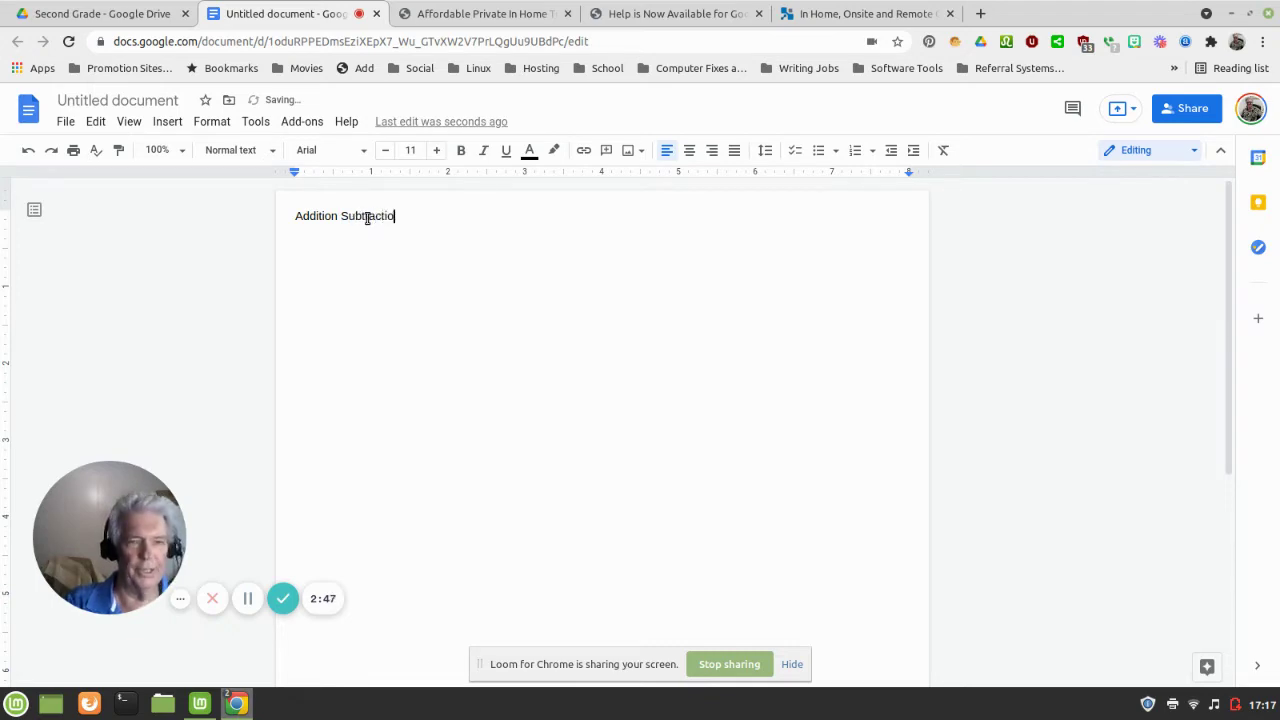
pyautogui.write('n Mul')
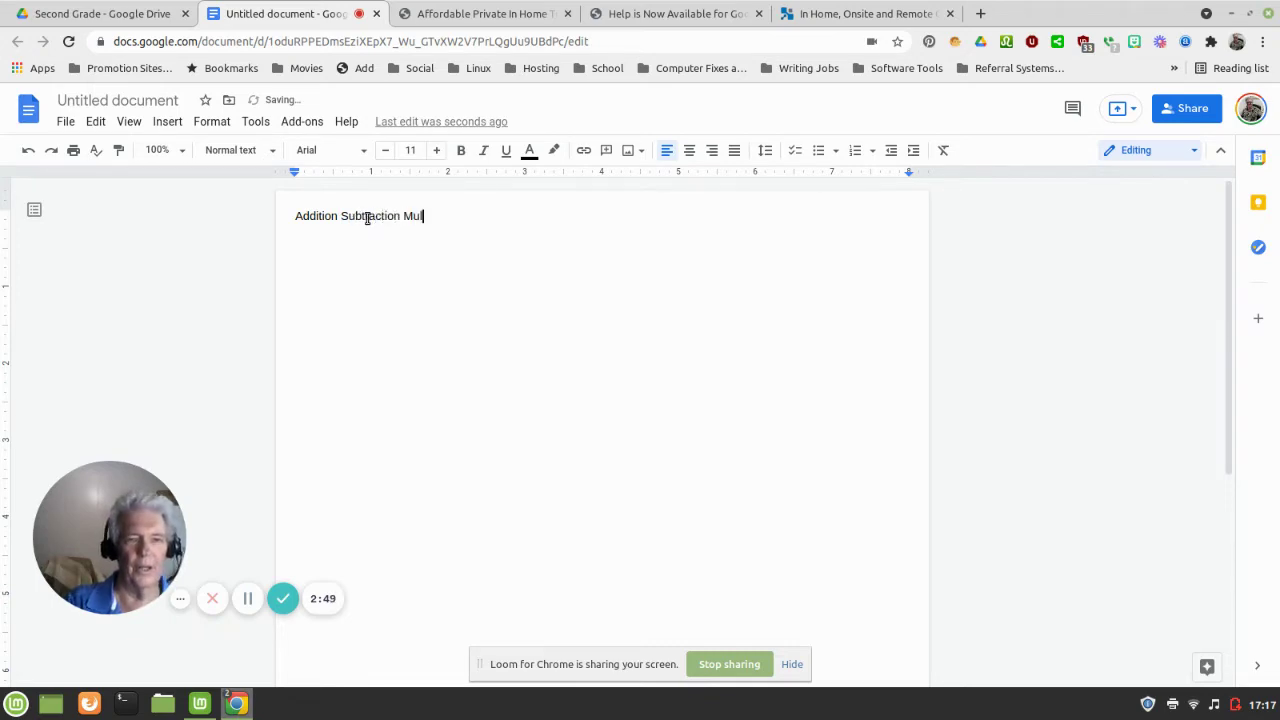
pyautogui.write('tiplic')
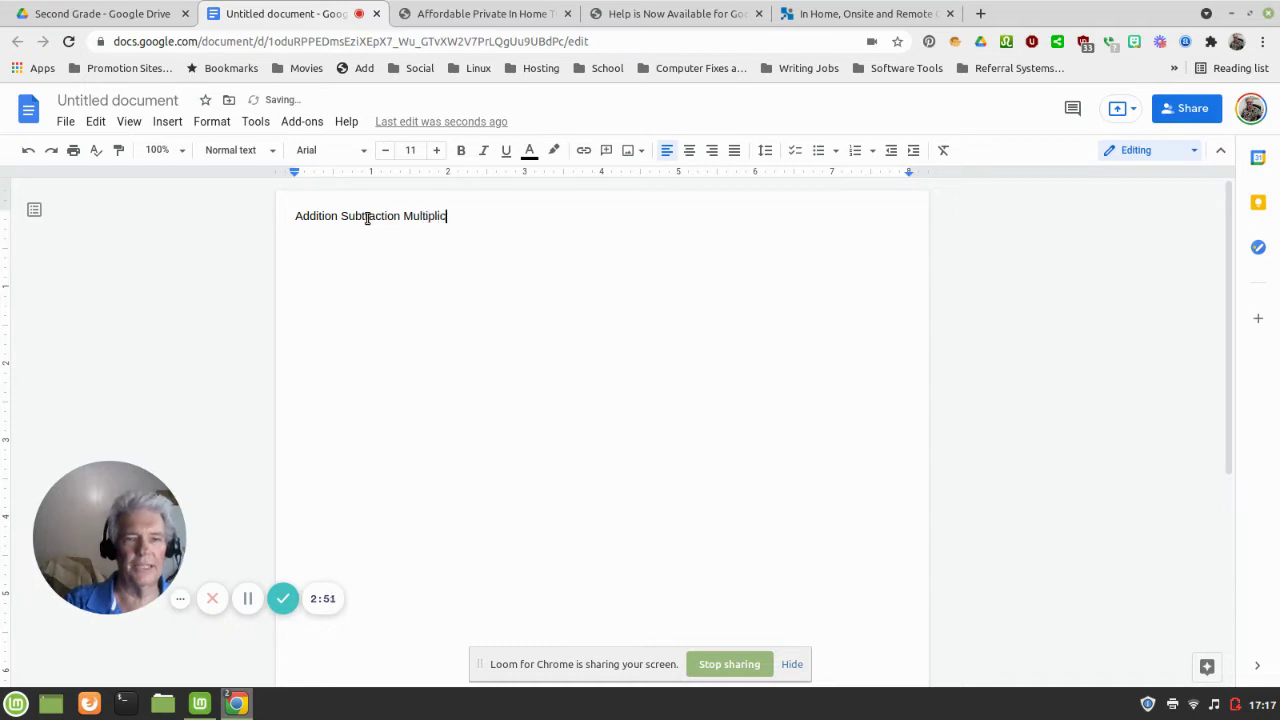
pyautogui.write('ation and Di')
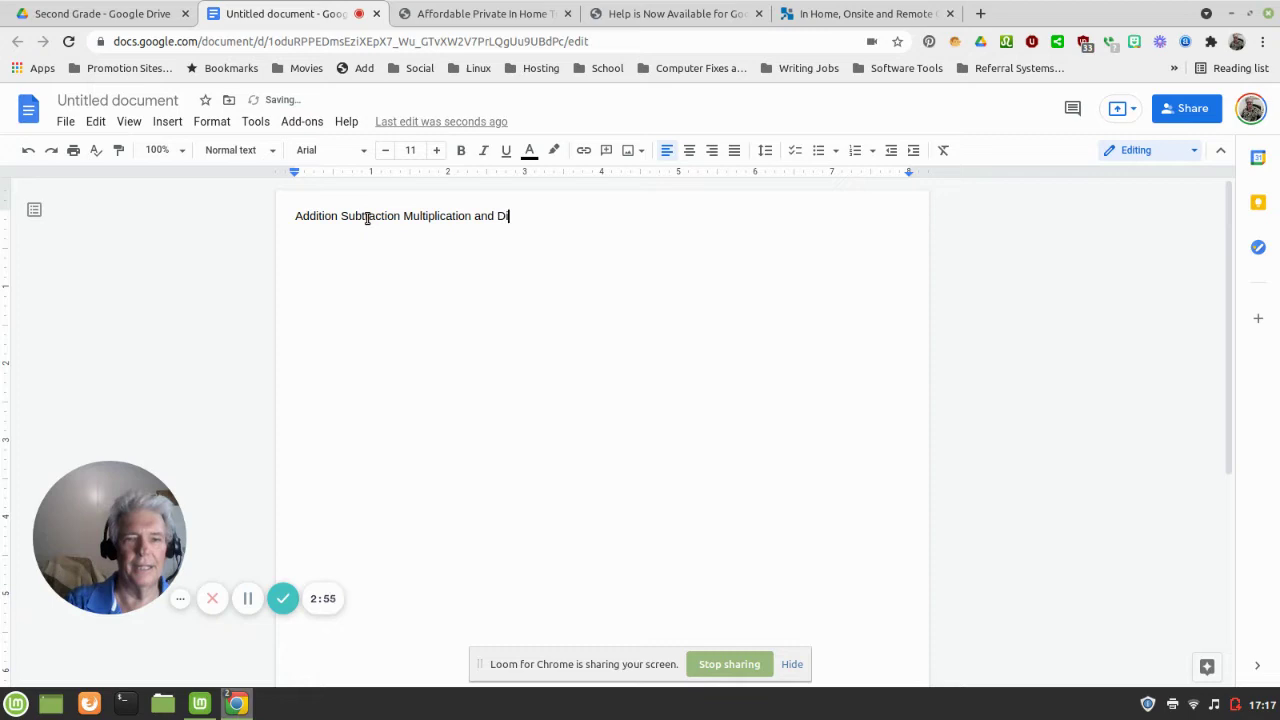
pyautogui.write('vision')
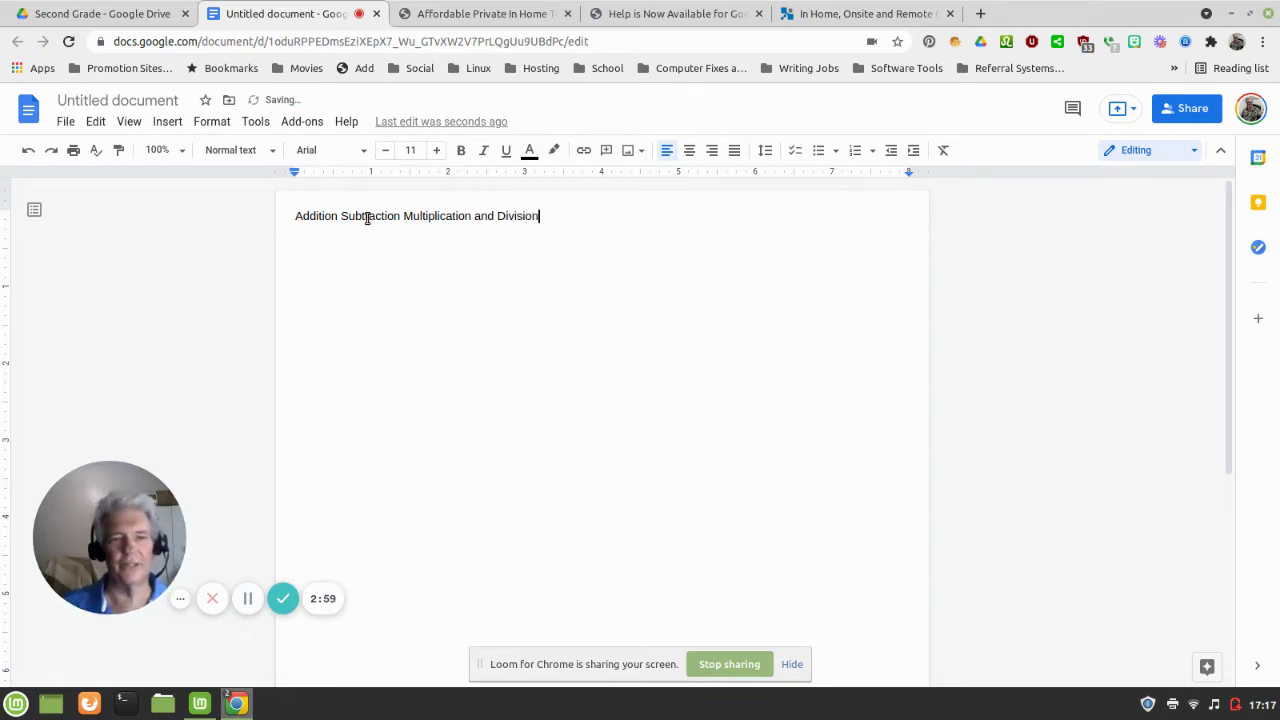
# Center the title line and apply the Heading 1 paragraph style to it.
pyautogui.click(299, 216)
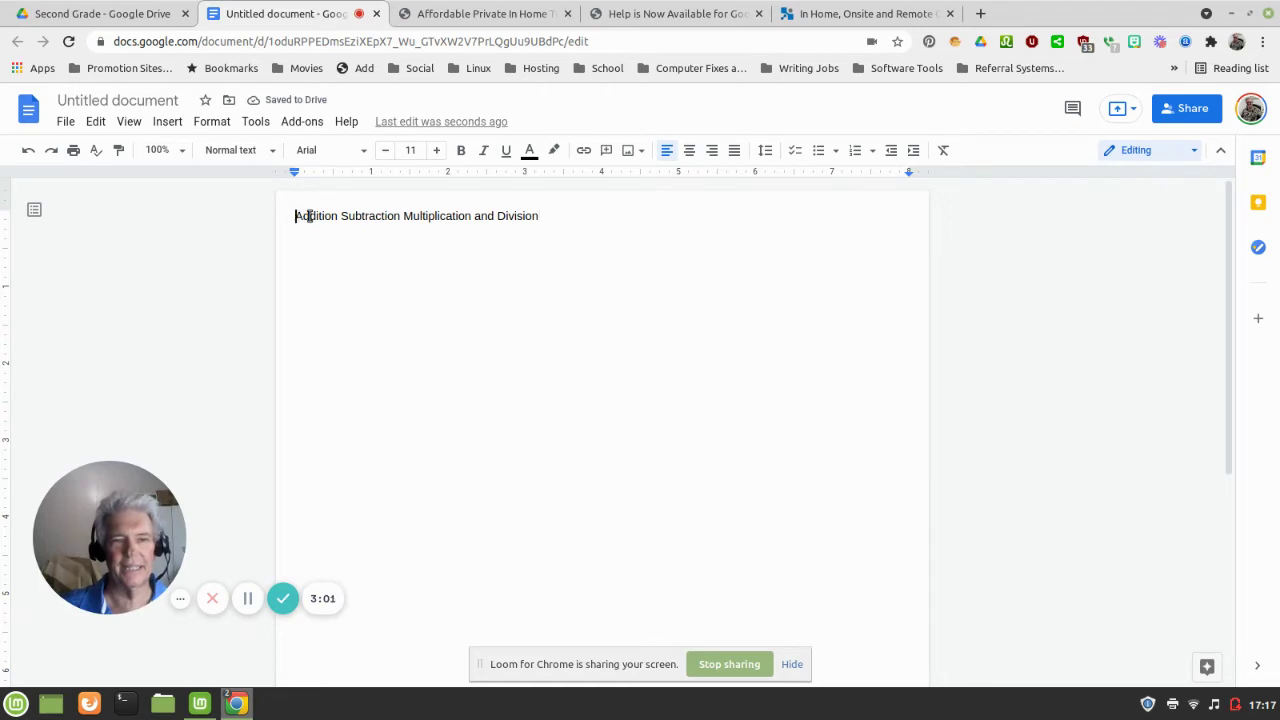
pyautogui.moveTo(309, 216); pyautogui.dragTo(543, 214)
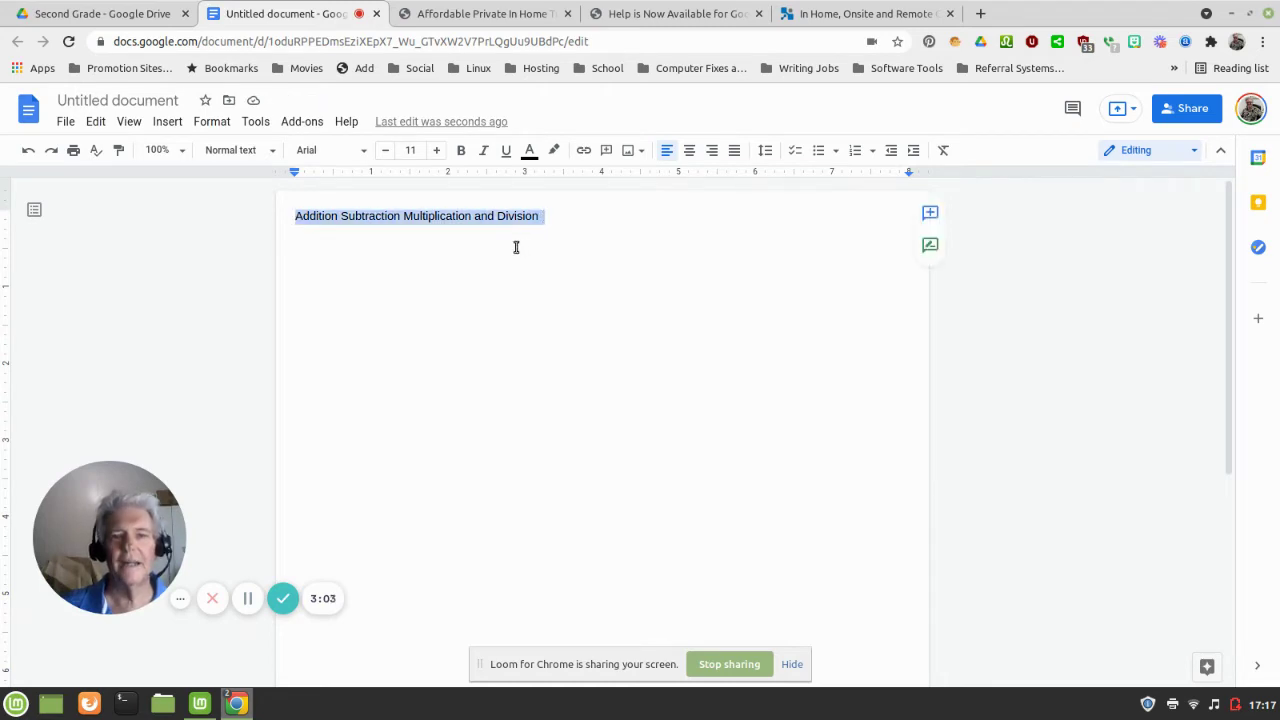
pyautogui.click(689, 152)
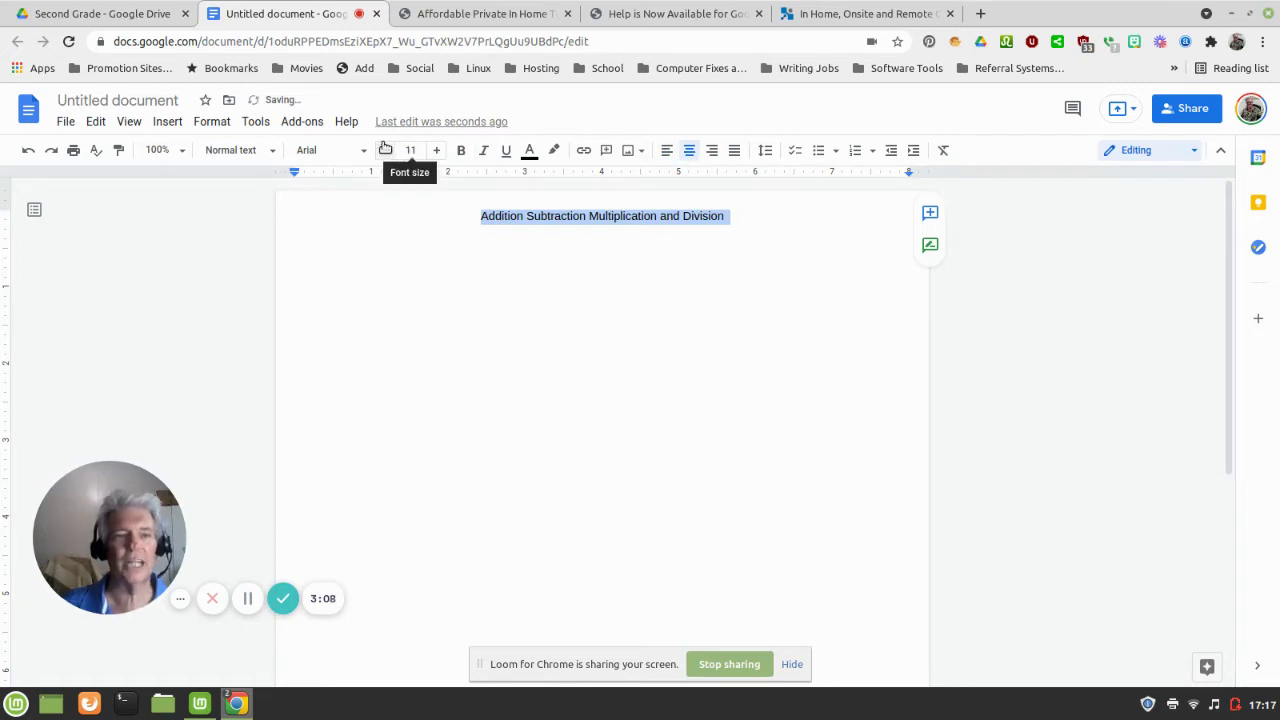
pyautogui.click(213, 124)
pyautogui.moveTo(289, 177)
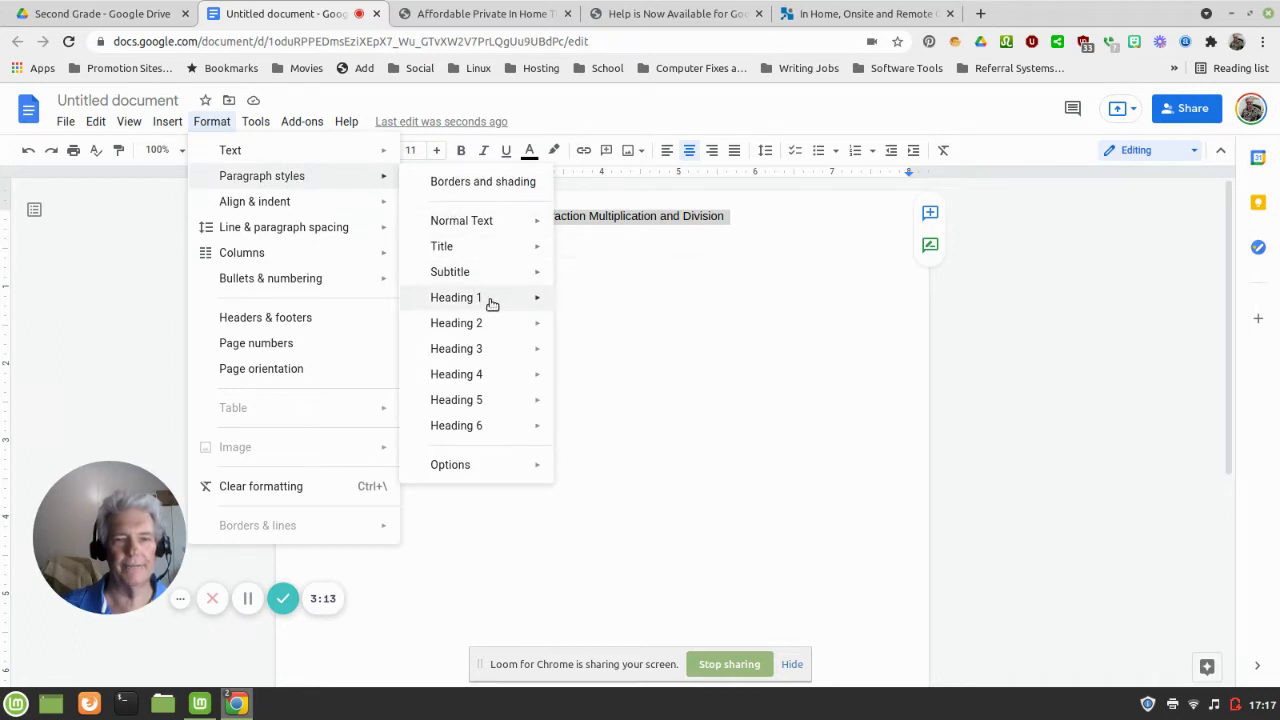
pyautogui.moveTo(492, 303)
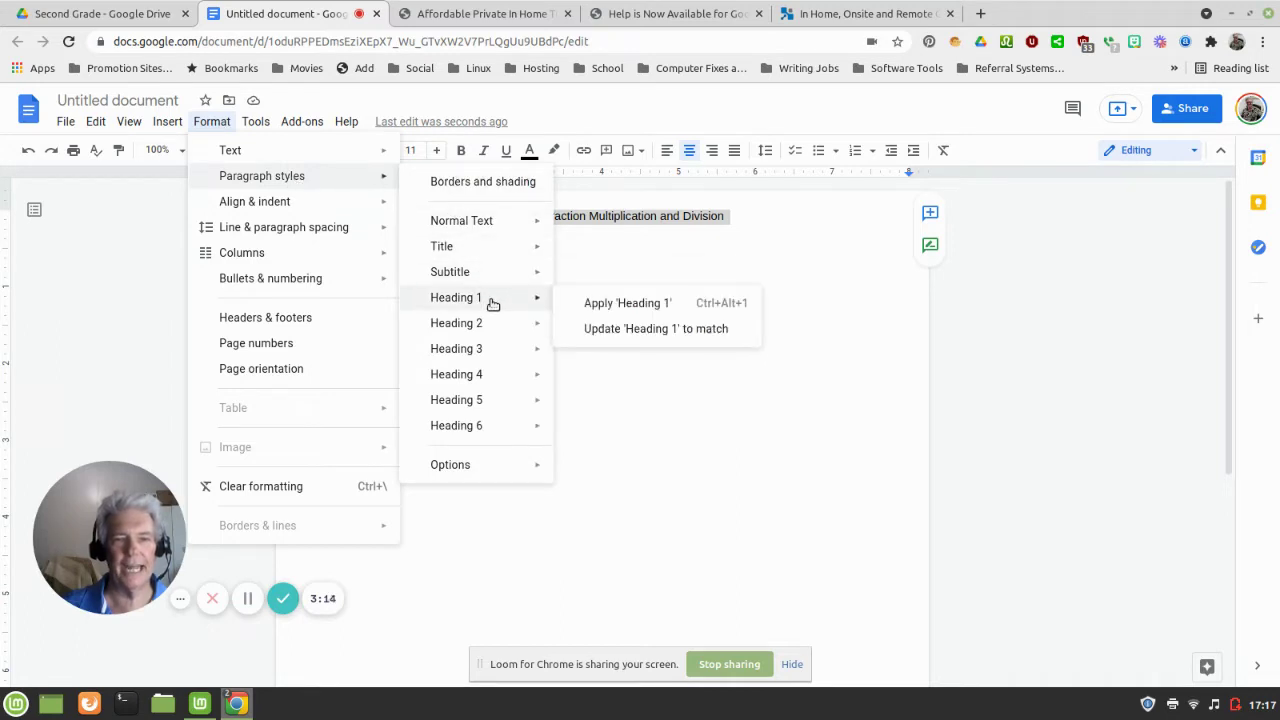
pyautogui.click(628, 303)
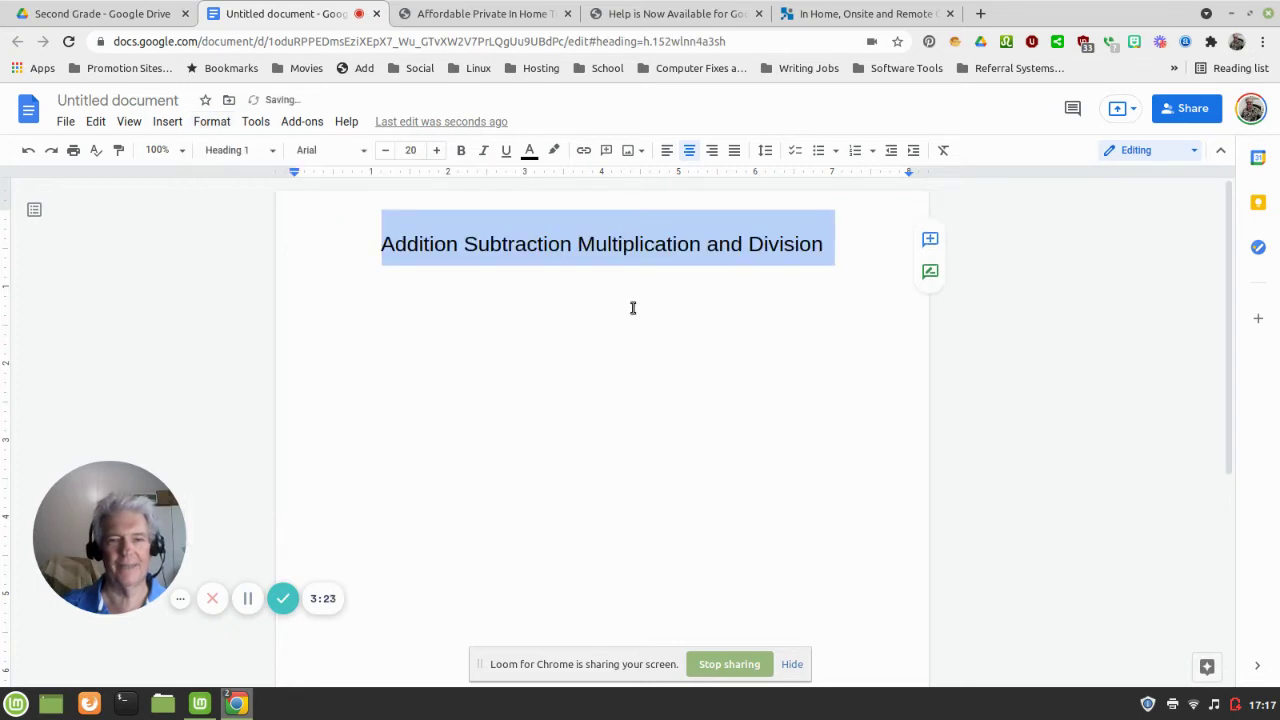
pyautogui.click(632, 308)
pyautogui.click(848, 244)
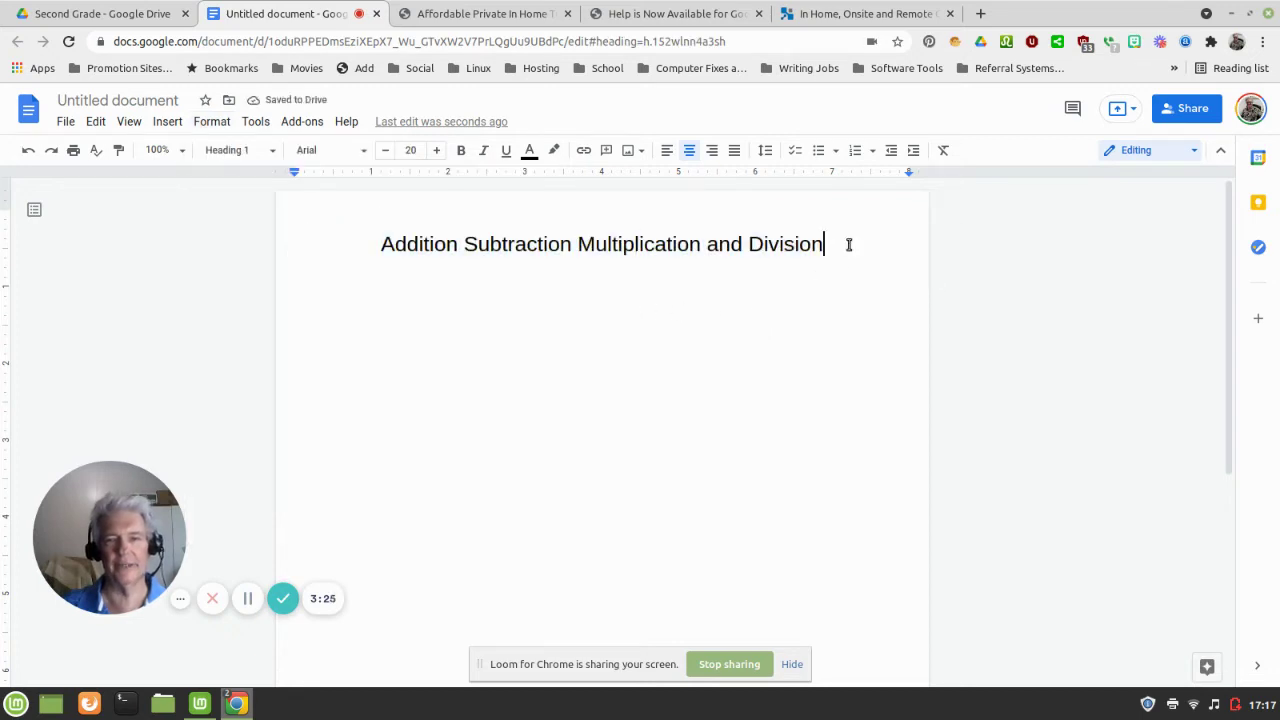
# Insert a table with 6 columns and 20 rows on a new line below the heading.
pyautogui.press('Return')
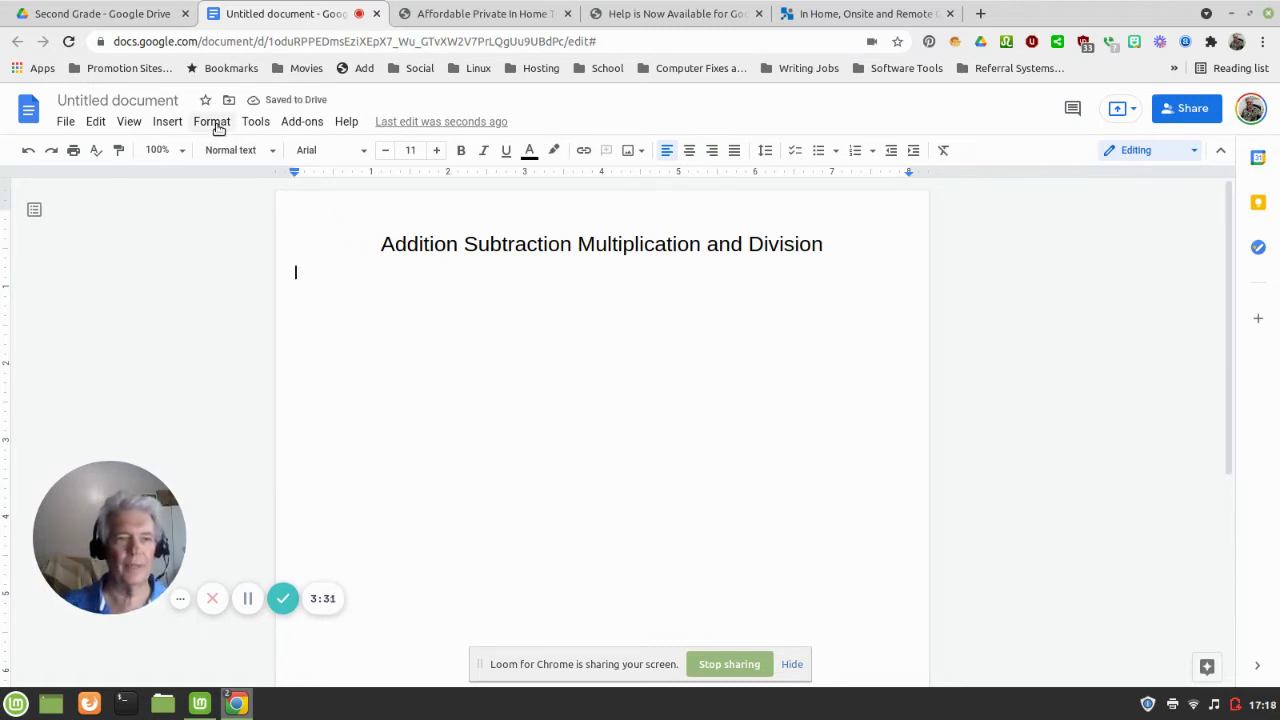
pyautogui.click(165, 123)
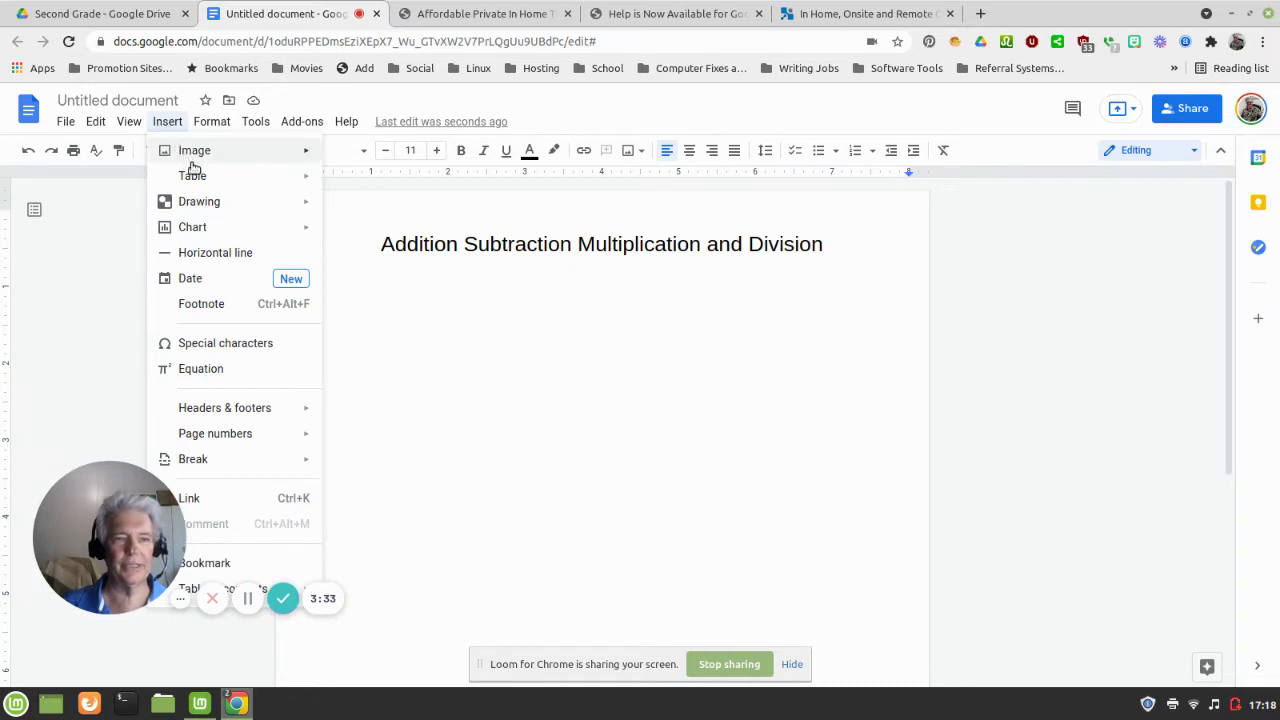
pyautogui.moveTo(210, 178)
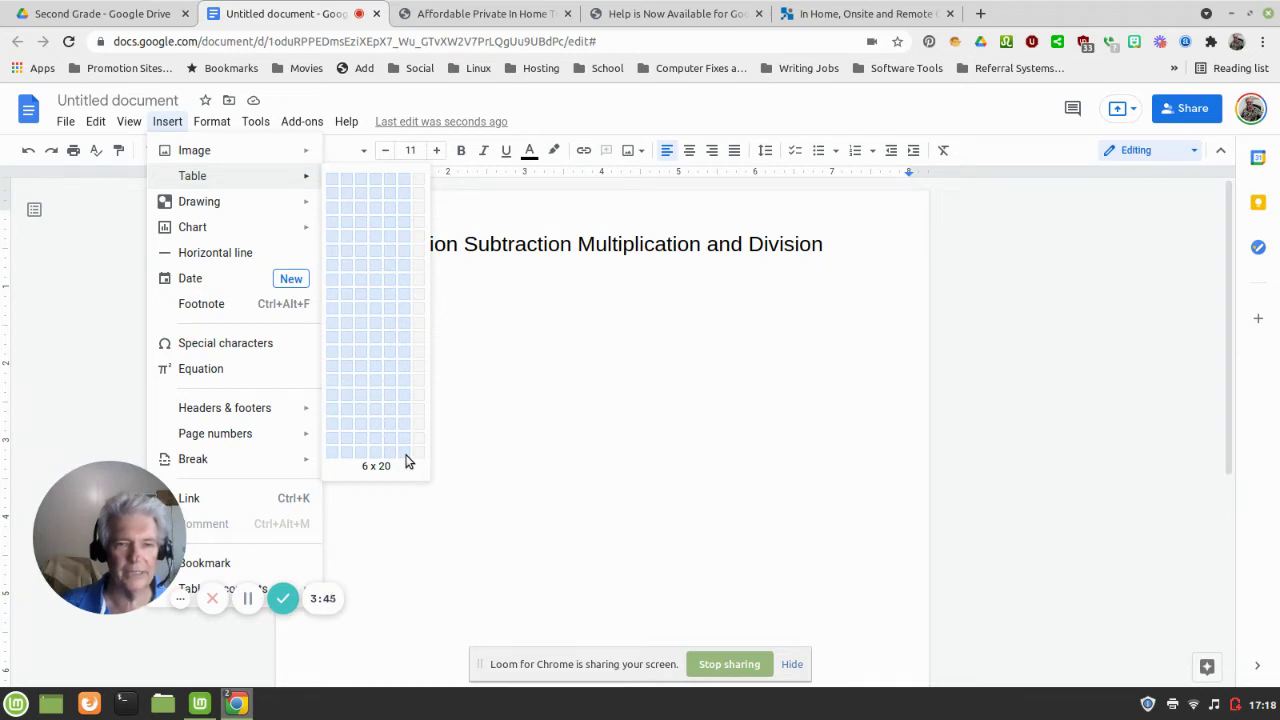
pyautogui.click(407, 461)
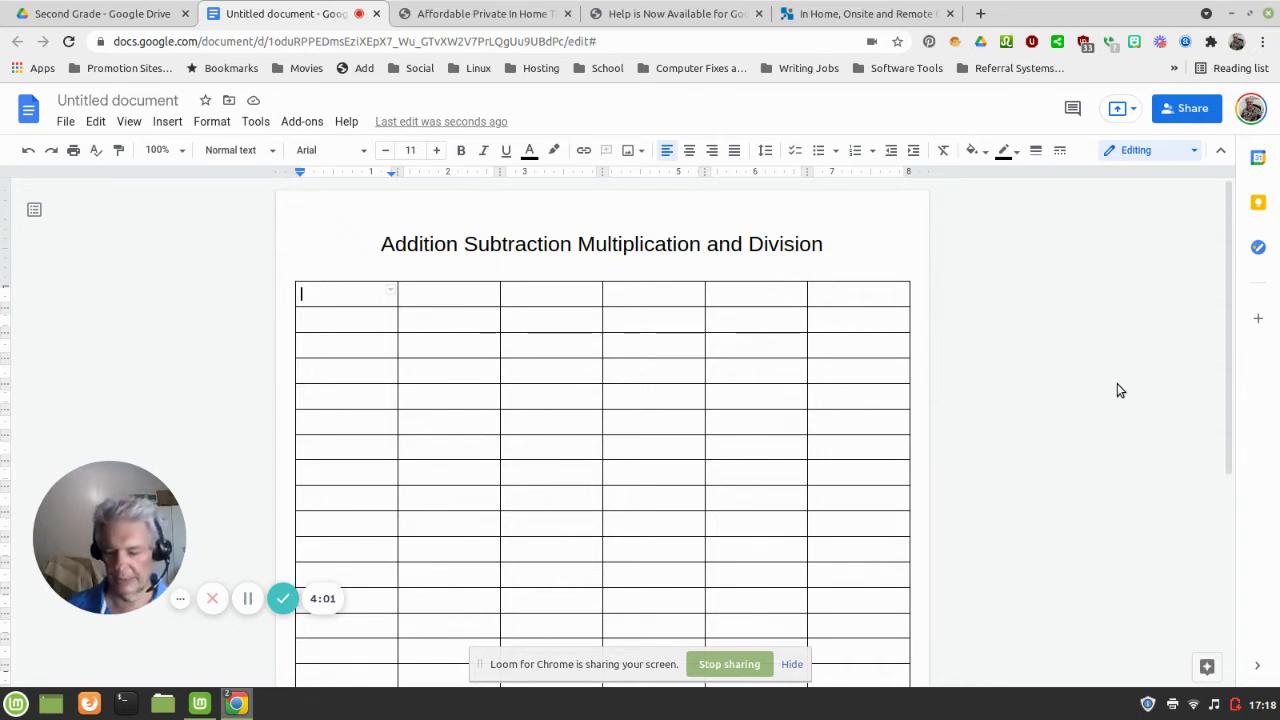
# Enter the stacked problem 125 +75 with an underscore answer line in the first table cell, leaving blank lines above and below it.
pyautogui.write('125')
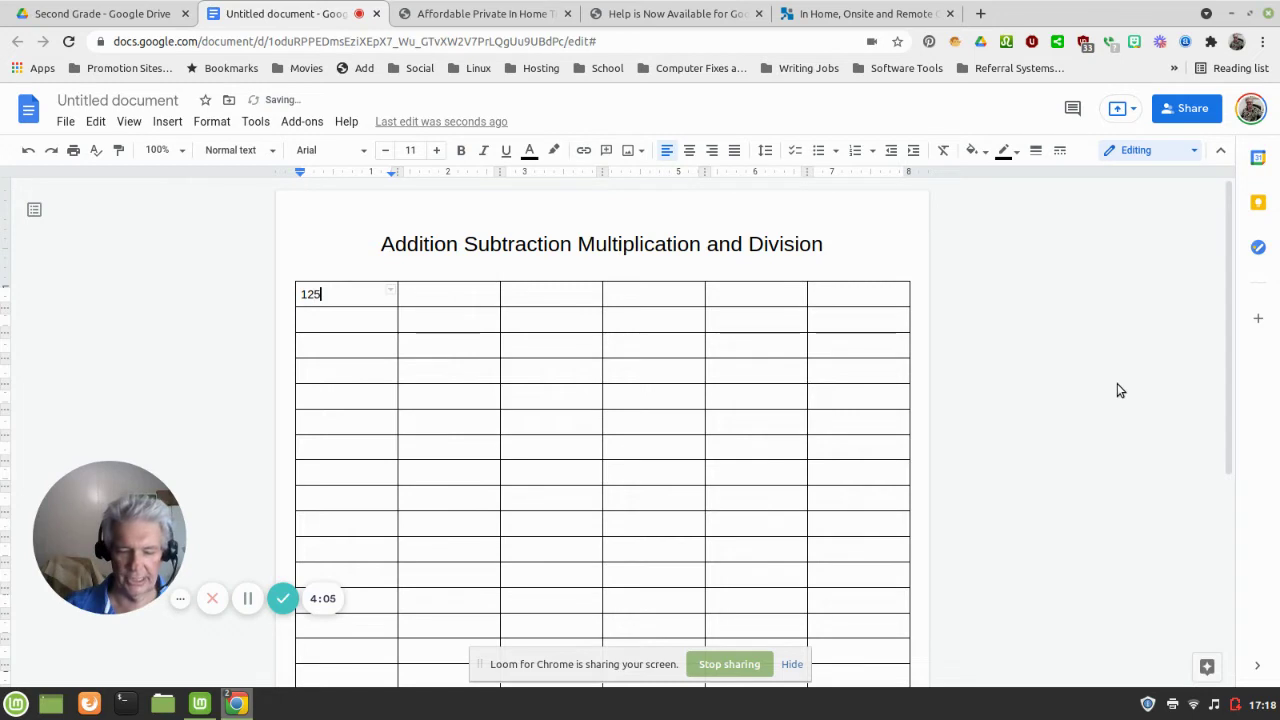
pyautogui.press('Return')
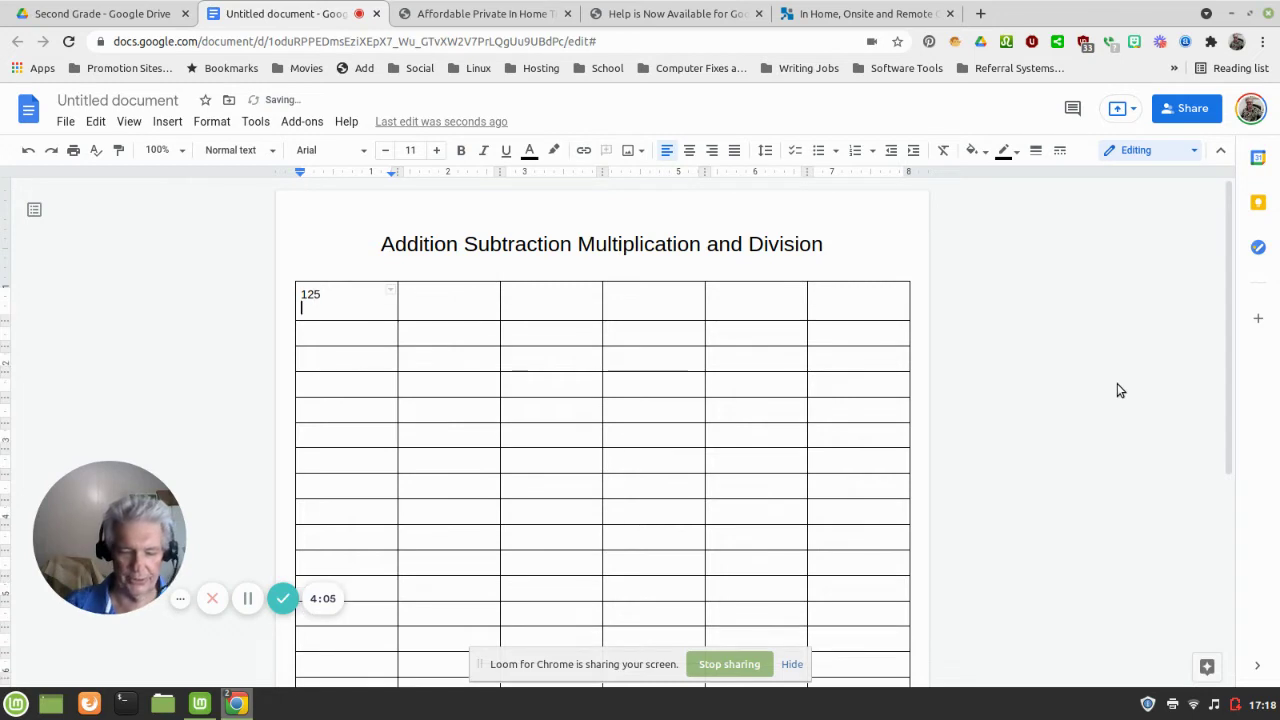
pyautogui.write('+')
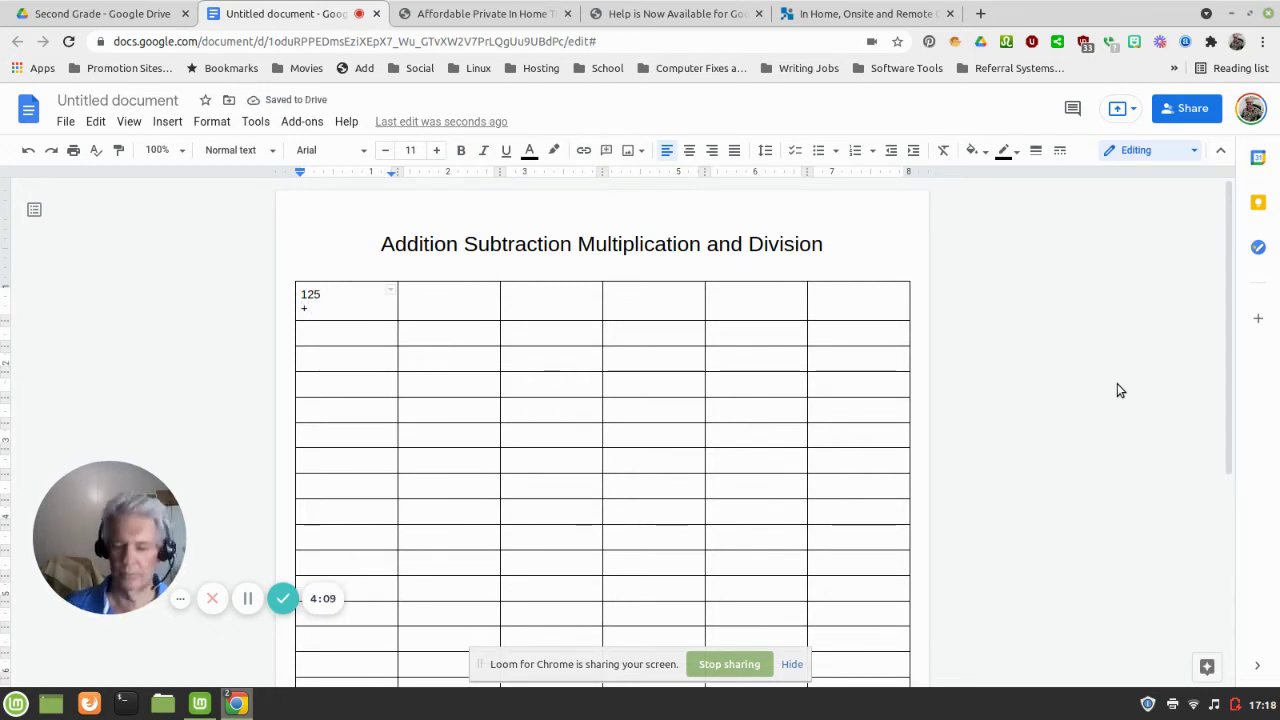
pyautogui.write('75')
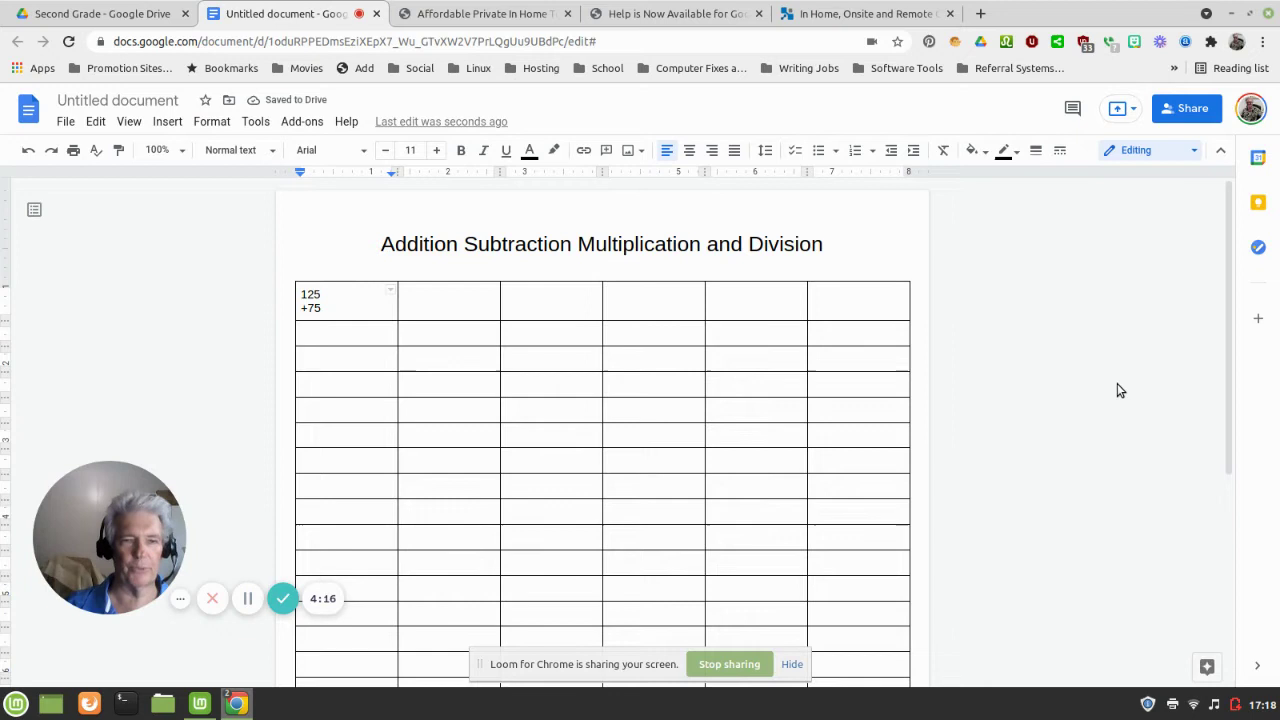
pyautogui.press('Return')
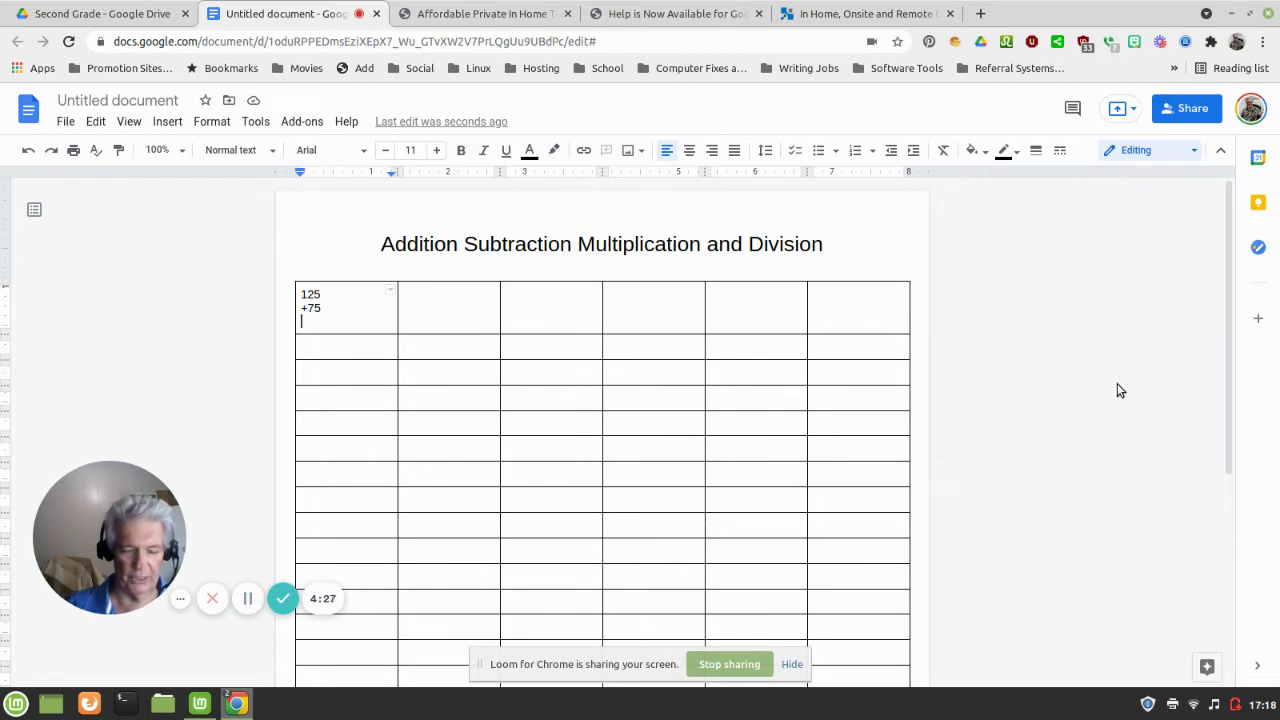
pyautogui.write('___')
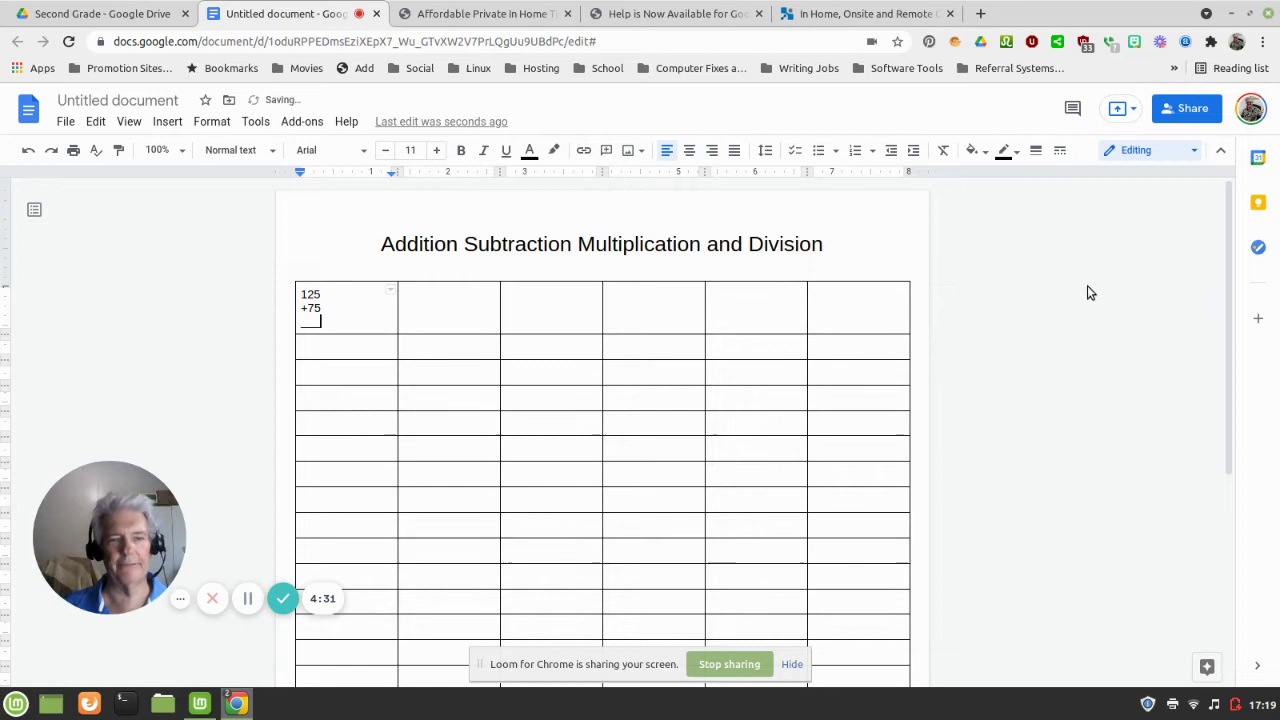
pyautogui.press('Return')
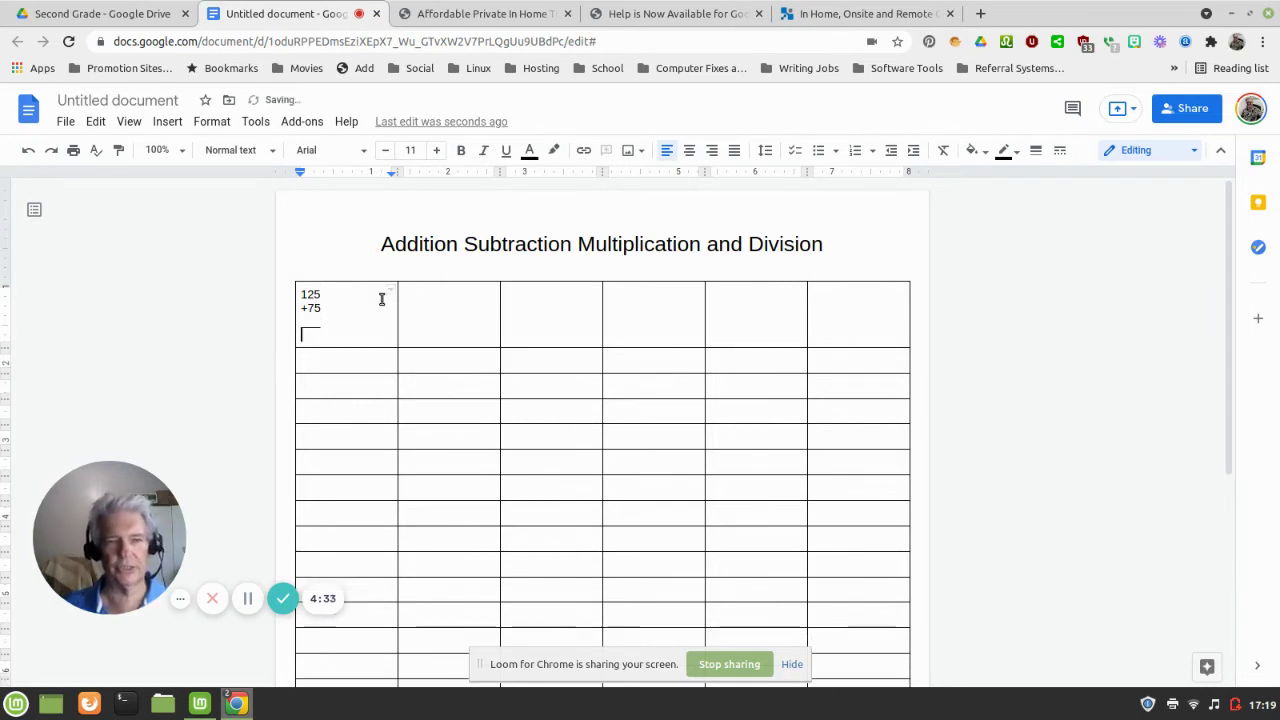
pyautogui.press('Return')
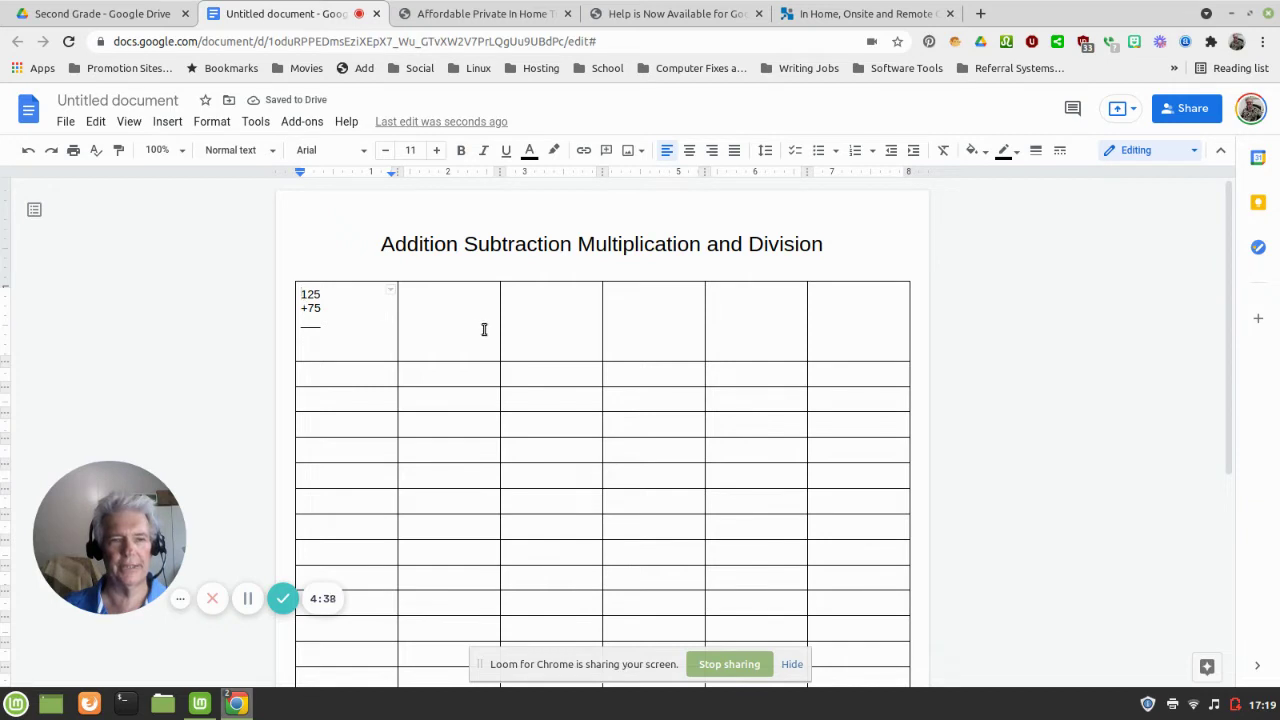
pyautogui.press('Return')
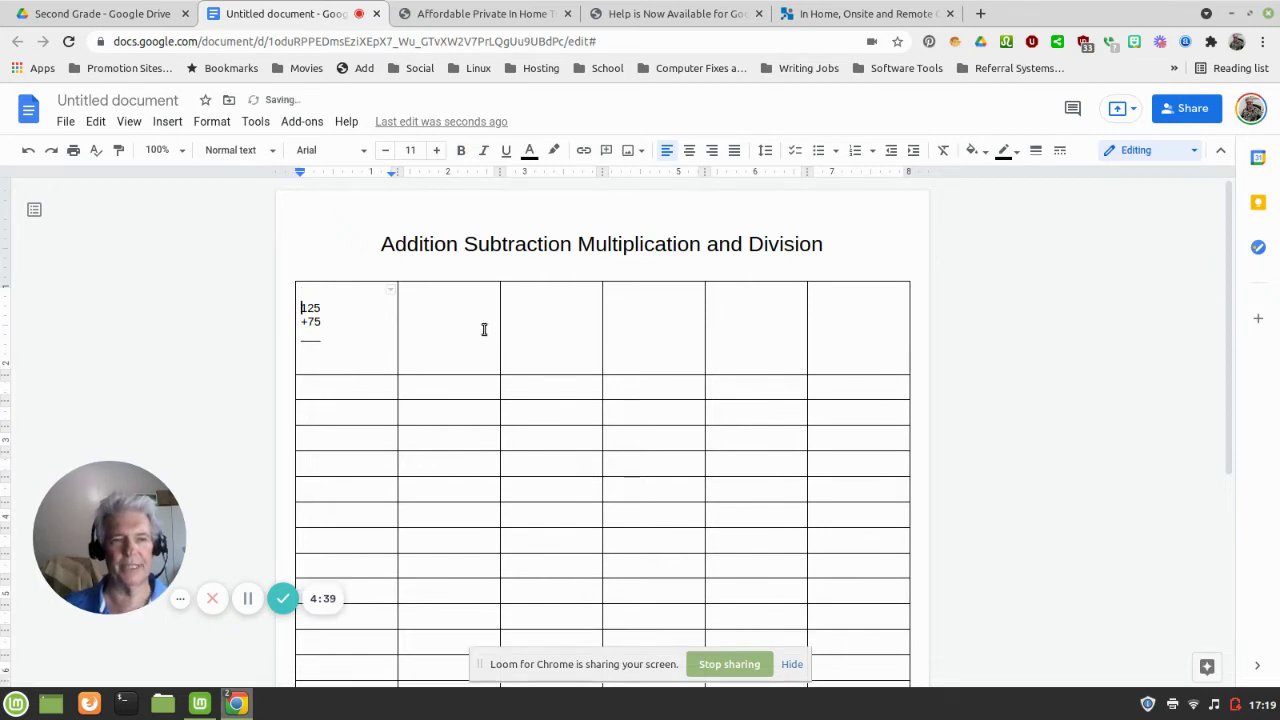
# Enter the stacked problem 200 -75 with an underscore answer line in the first row's second cell, below a blank line.
pyautogui.click(426, 313)
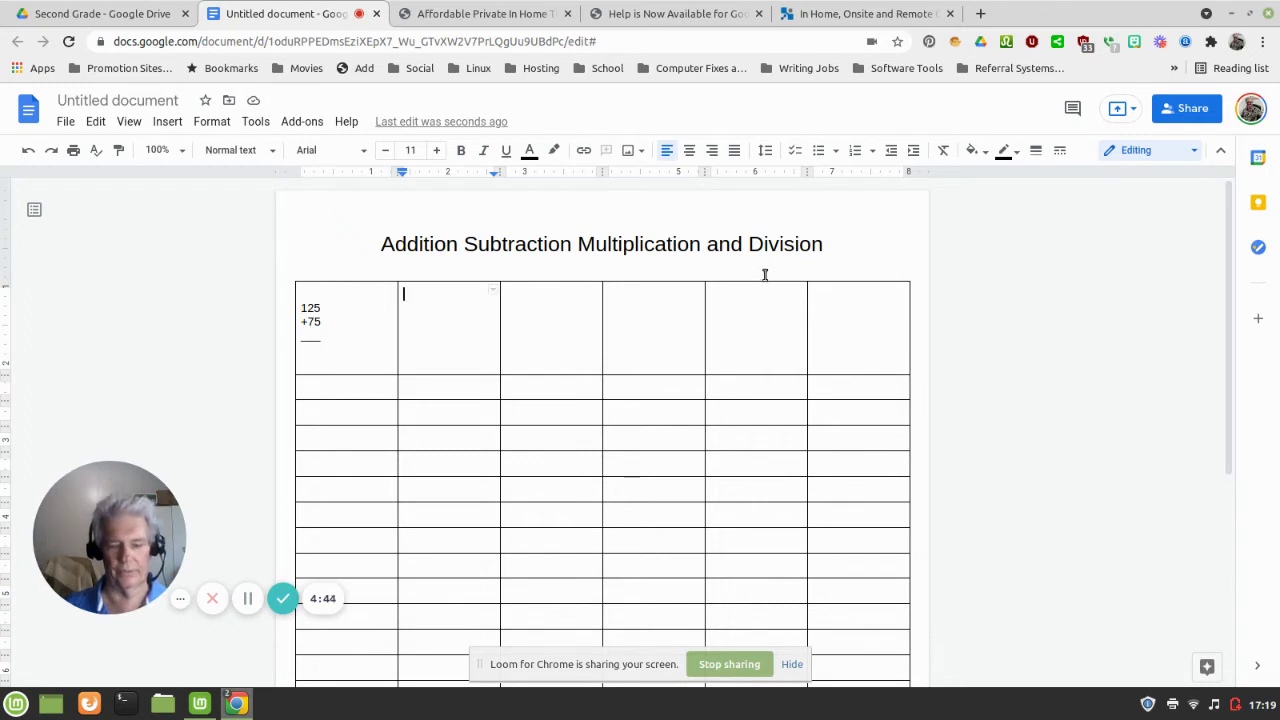
pyautogui.press('Return')
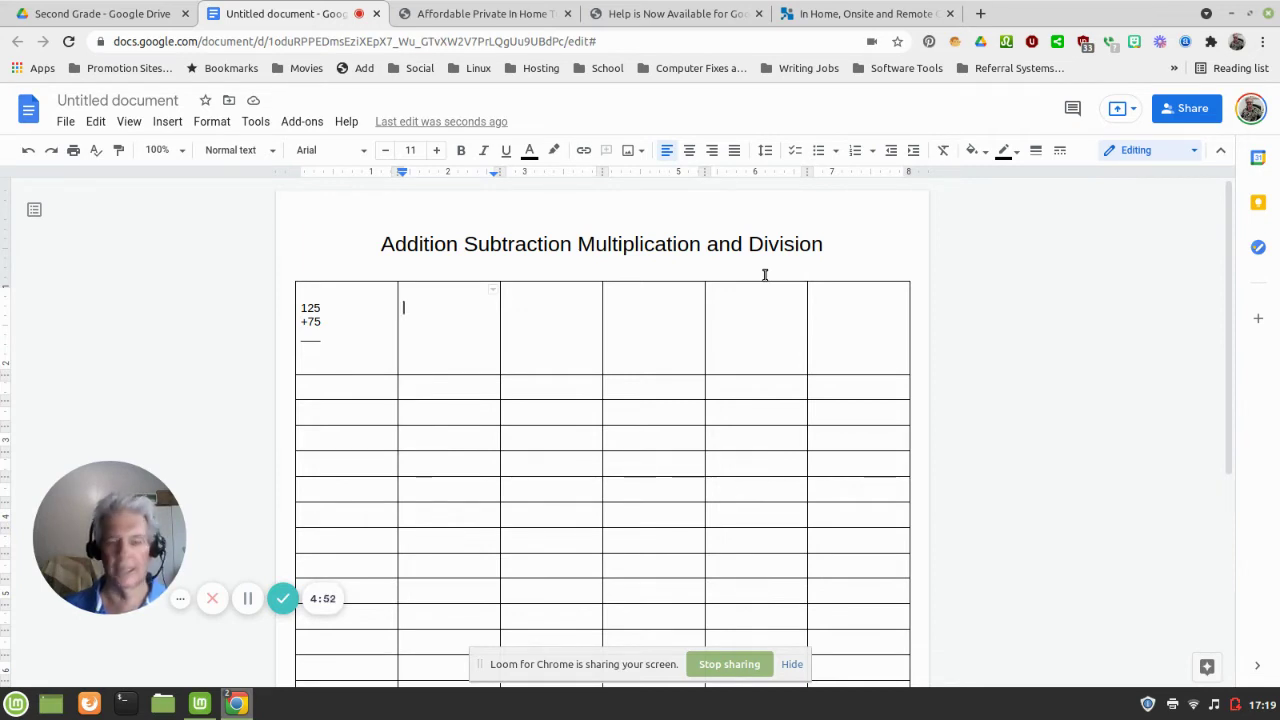
pyautogui.write('200')
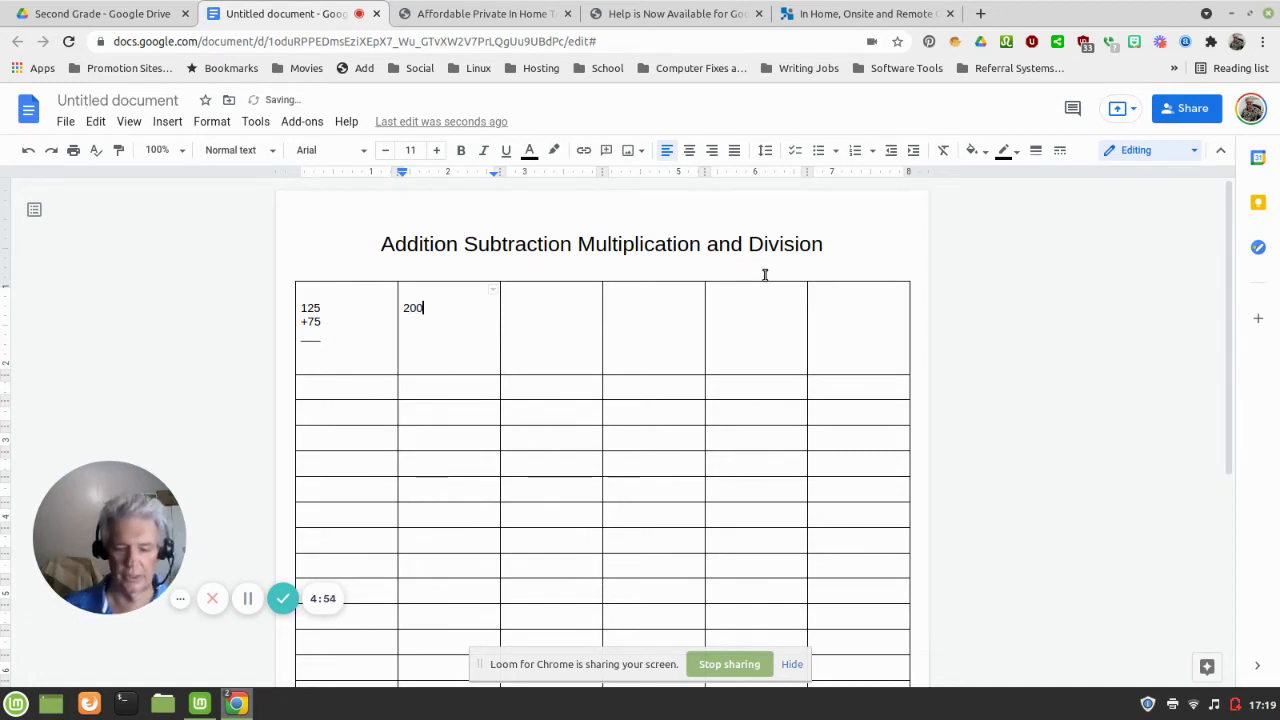
pyautogui.press('Return')
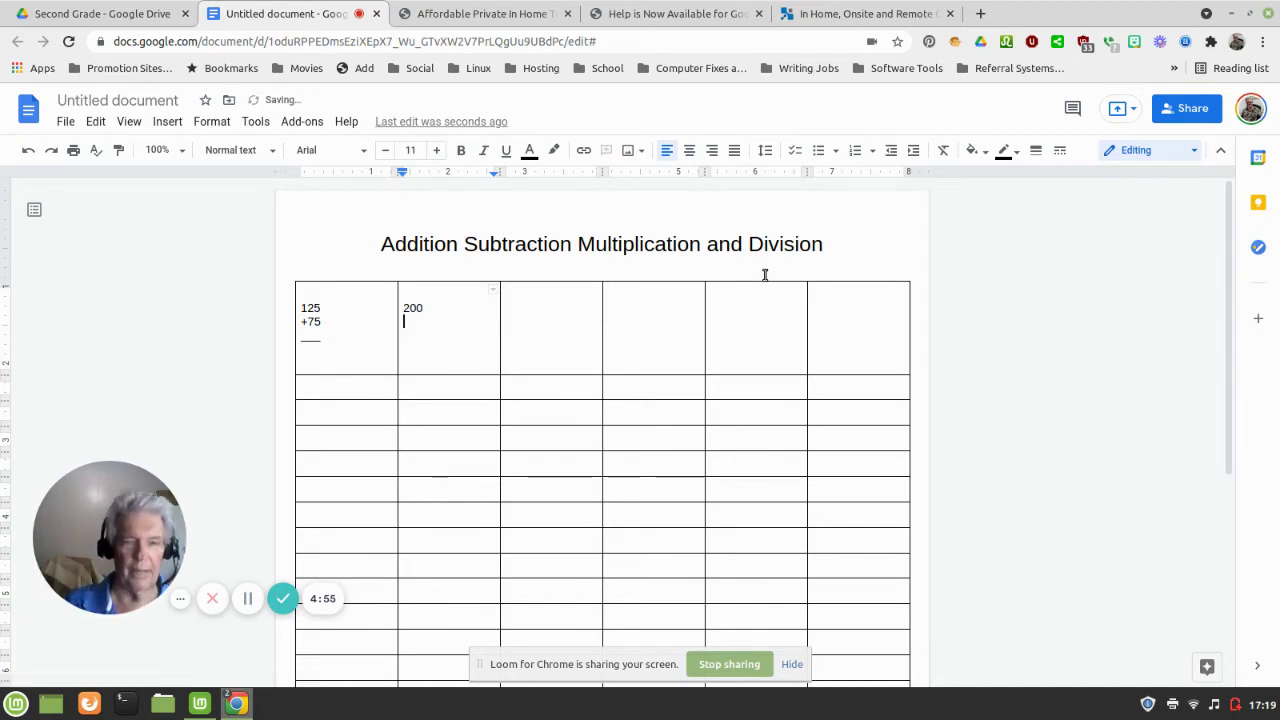
pyautogui.write('-75')
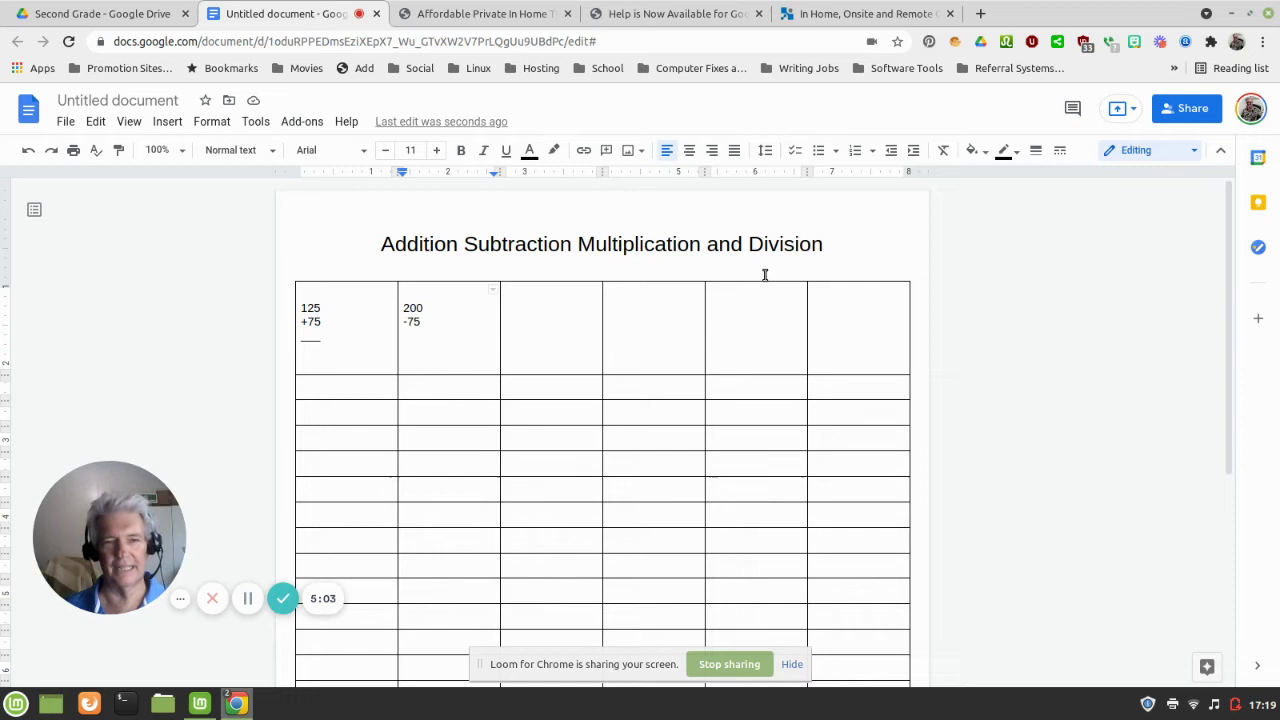
pyautogui.press('Return')
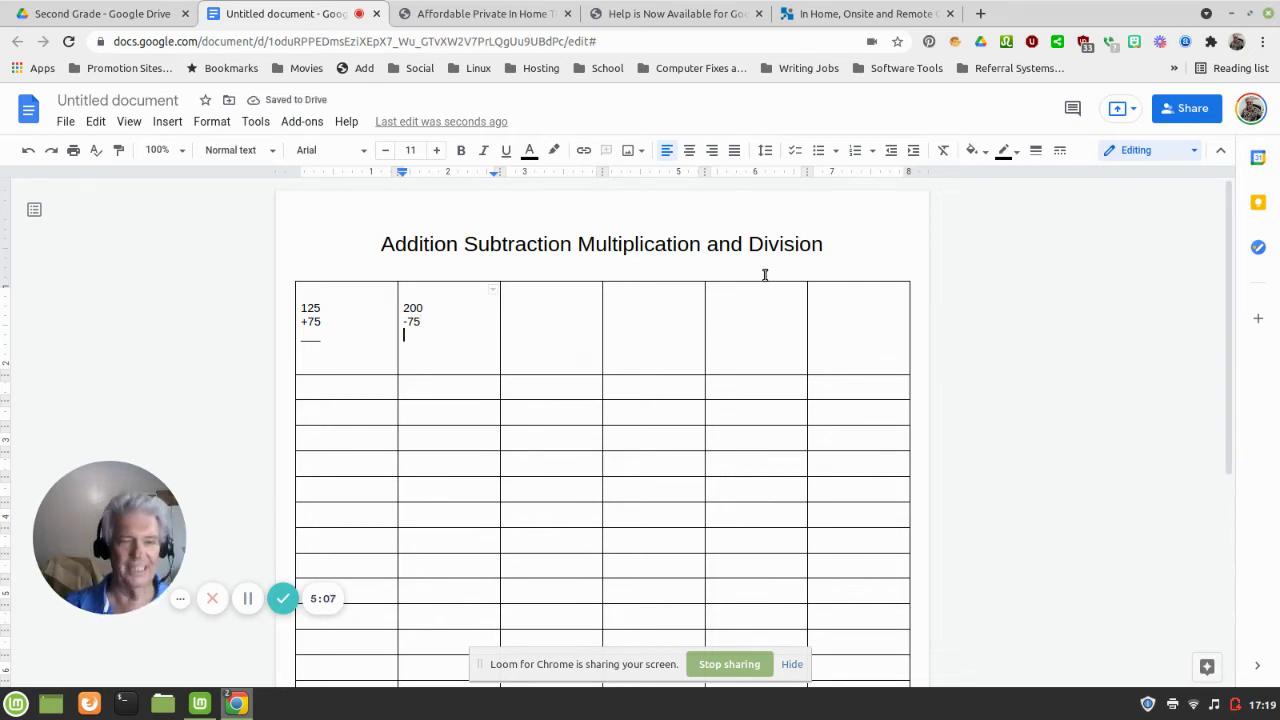
pyautogui.write('___')
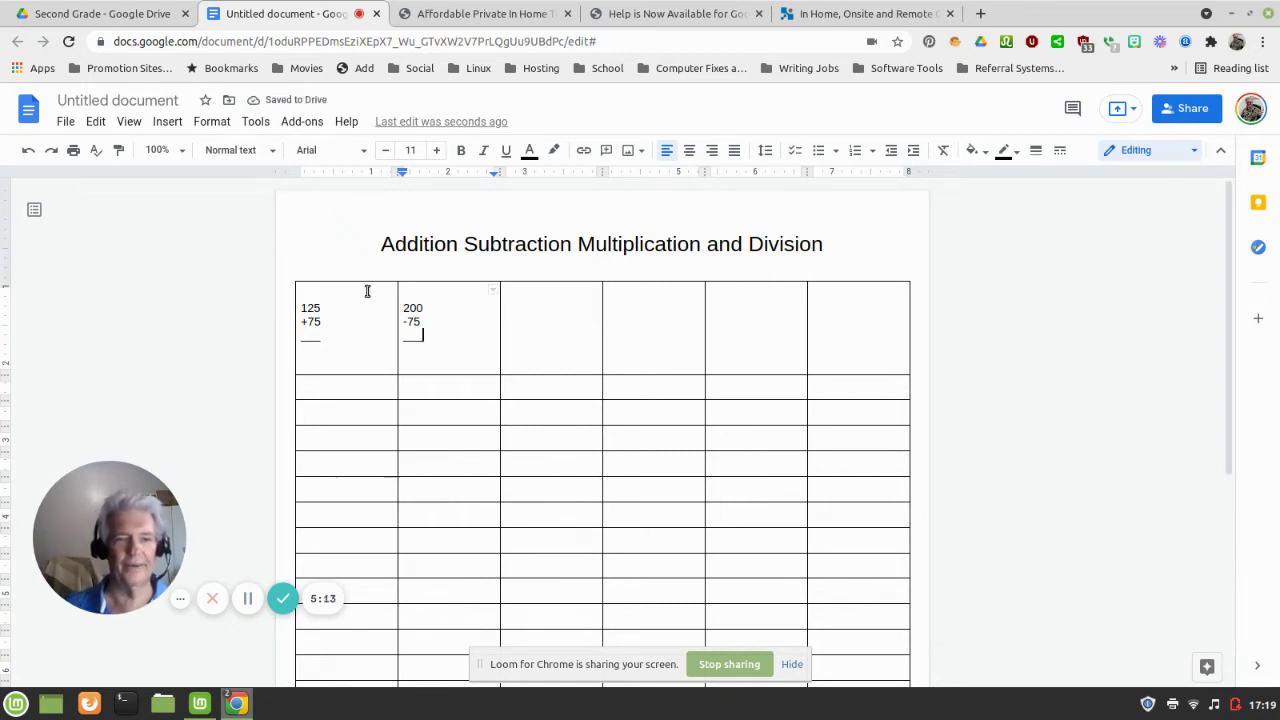
# Set the font size of the whole first table row to 14.
pyautogui.click(327, 293)
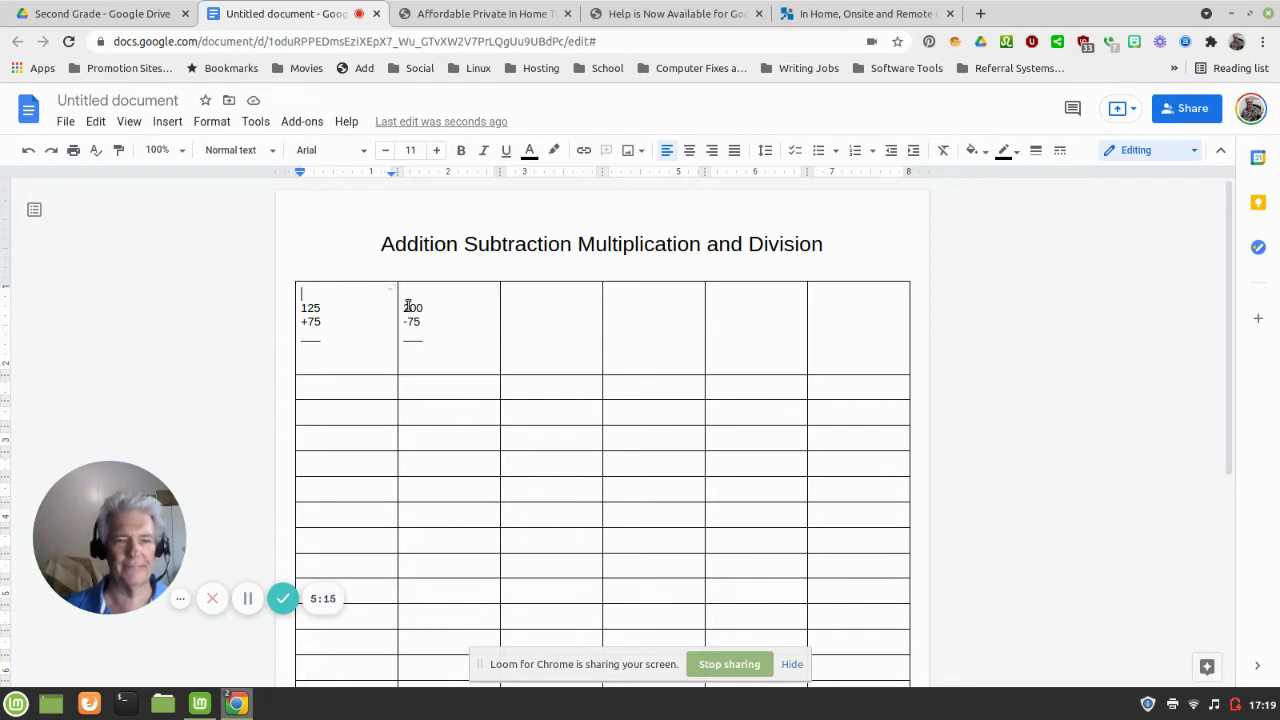
pyautogui.hotkey('ctrl', 'a')
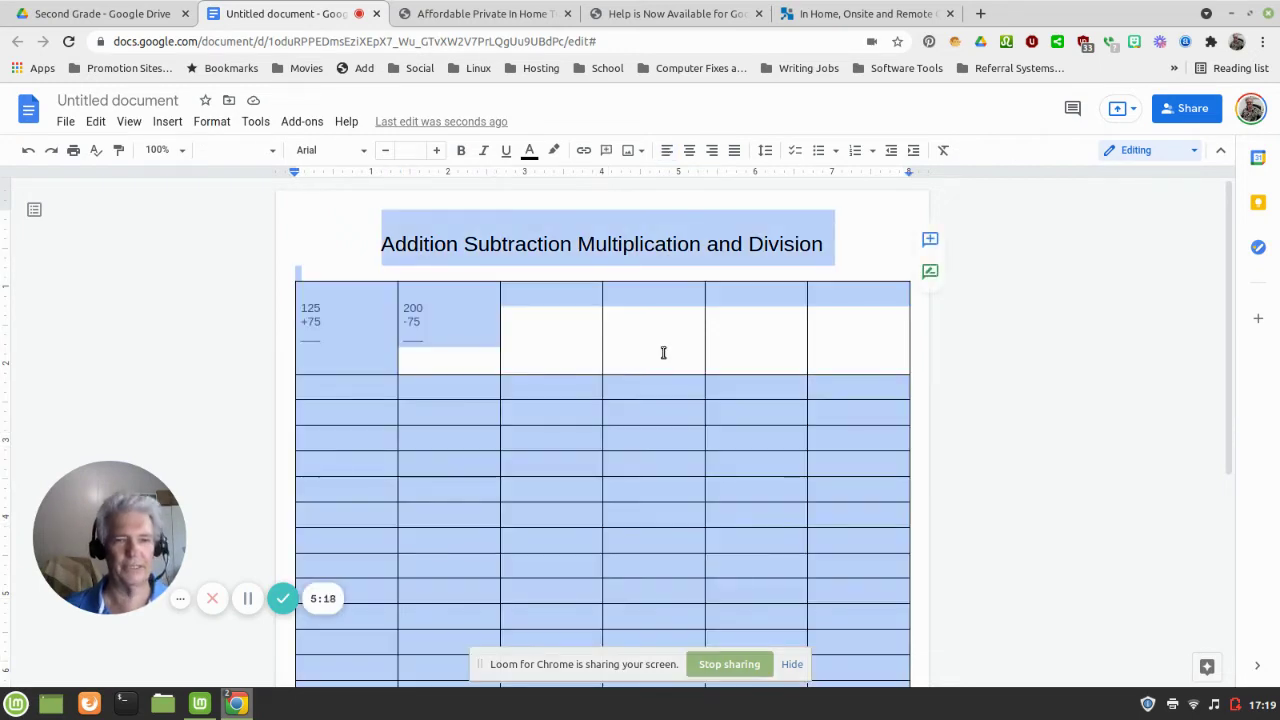
pyautogui.click(663, 352)
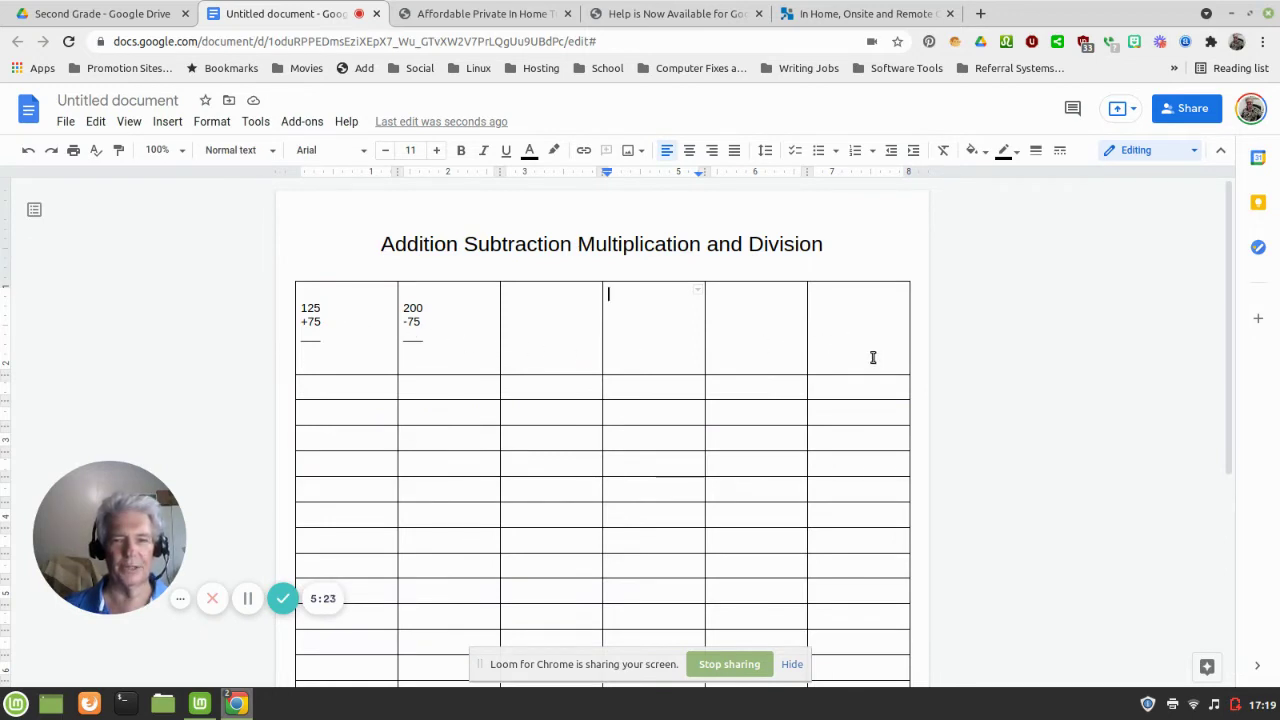
pyautogui.moveTo(871, 357); pyautogui.dragTo(280, 335)
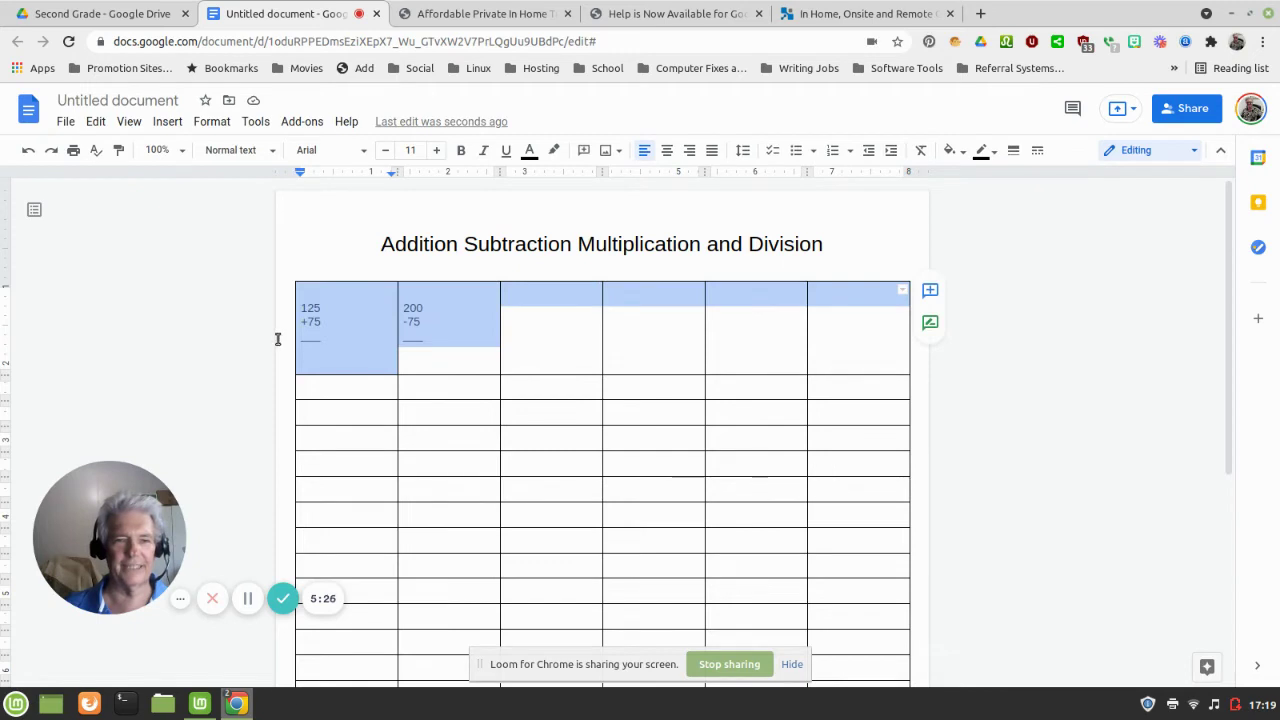
pyautogui.click(416, 149)
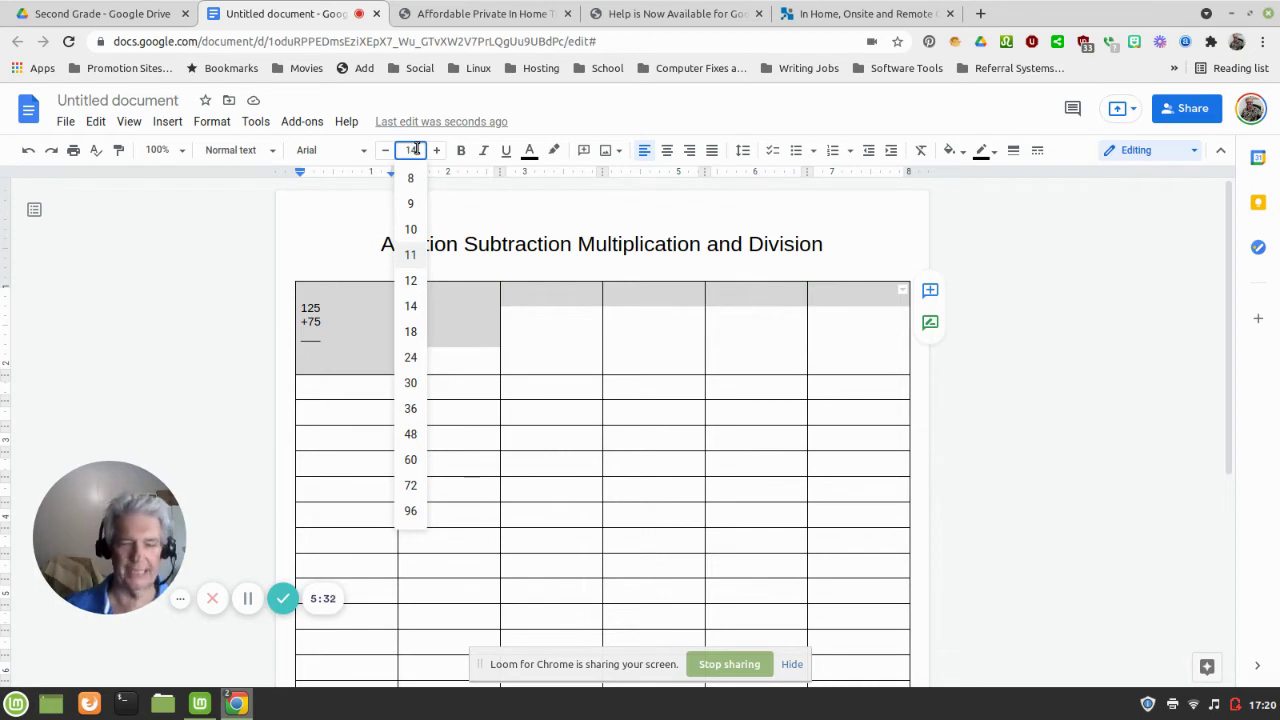
pyautogui.press('Return')
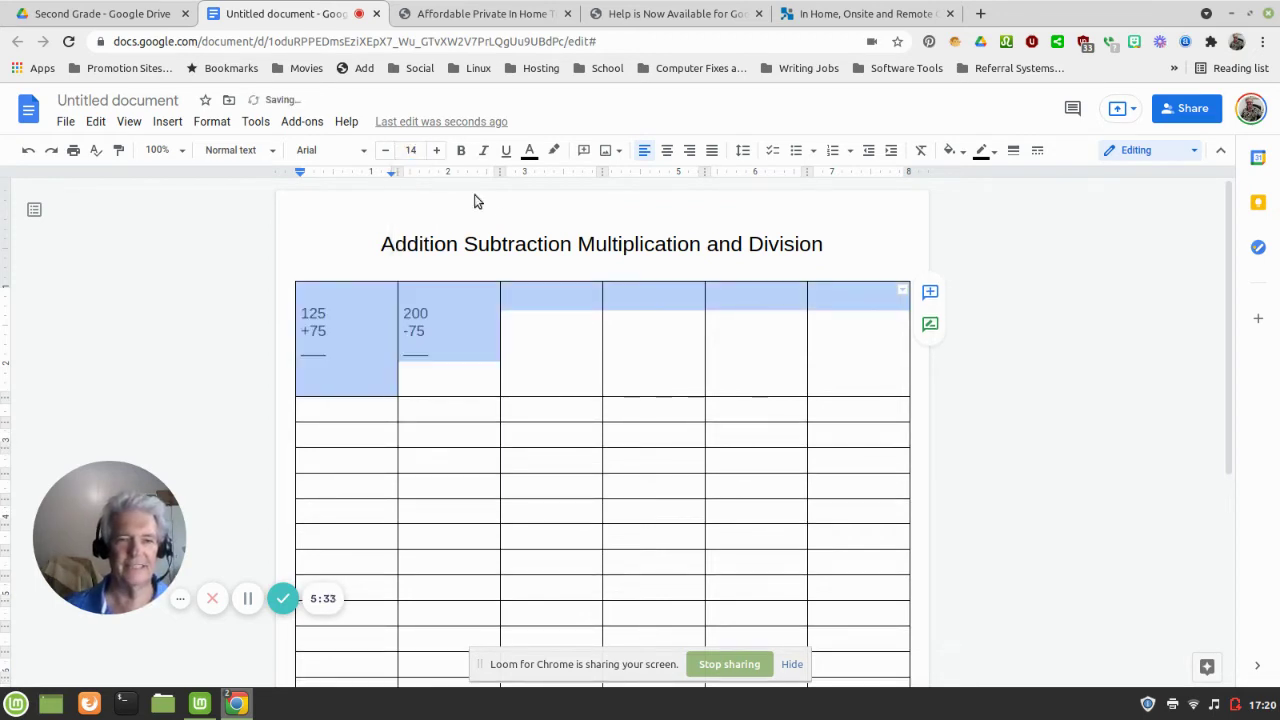
# Enter the stacked problem 200 -125 with a four-underscore answer line in the first row's third cell.
pyautogui.click(527, 329)
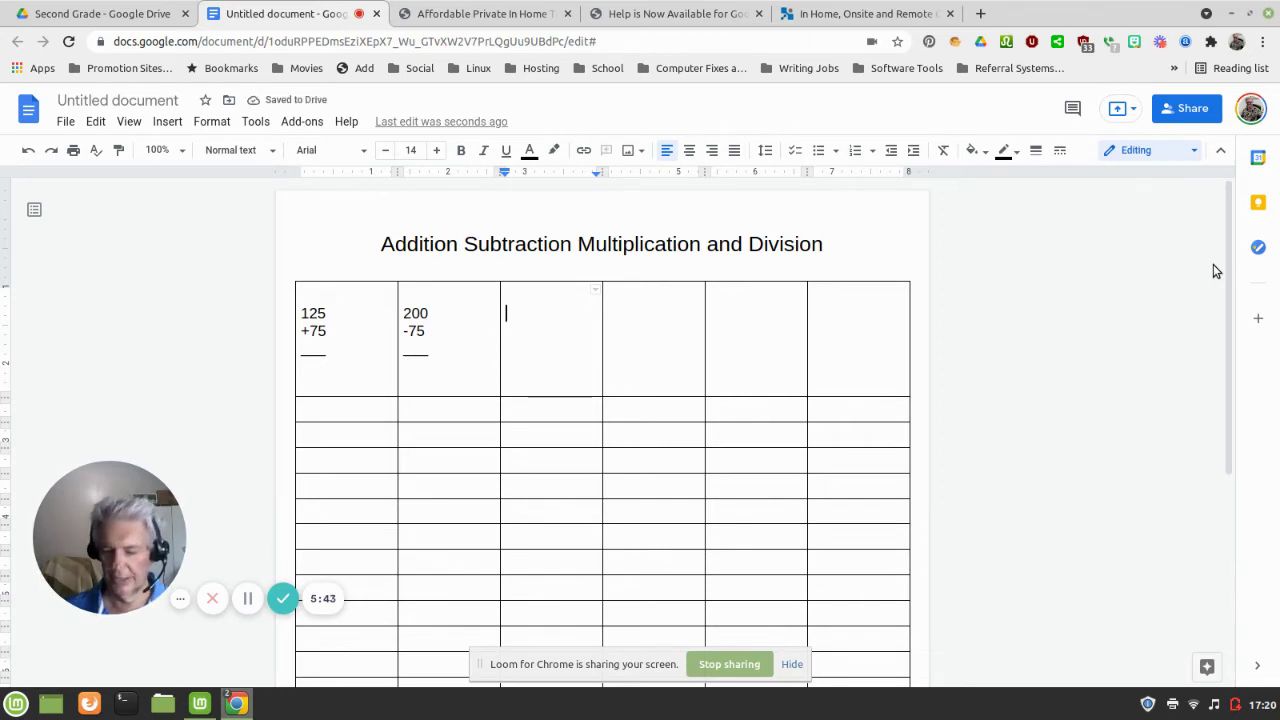
pyautogui.write('200')
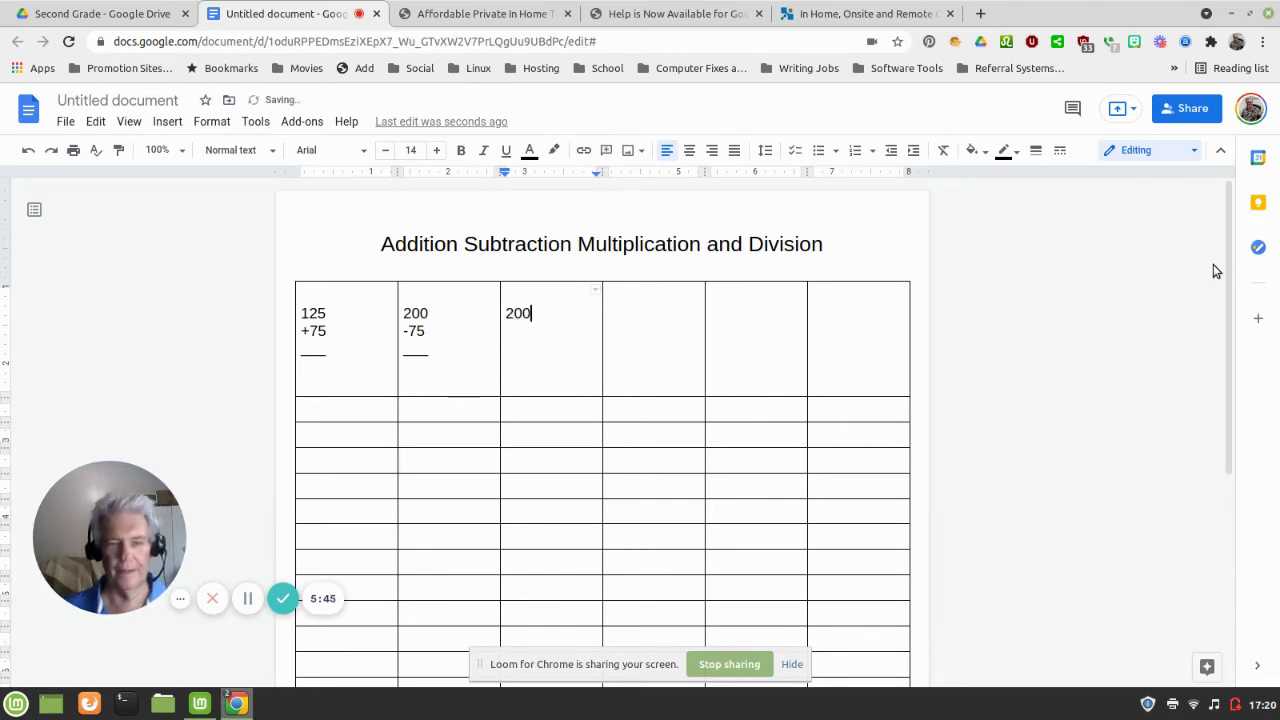
pyautogui.press('Return')
pyautogui.write('-')
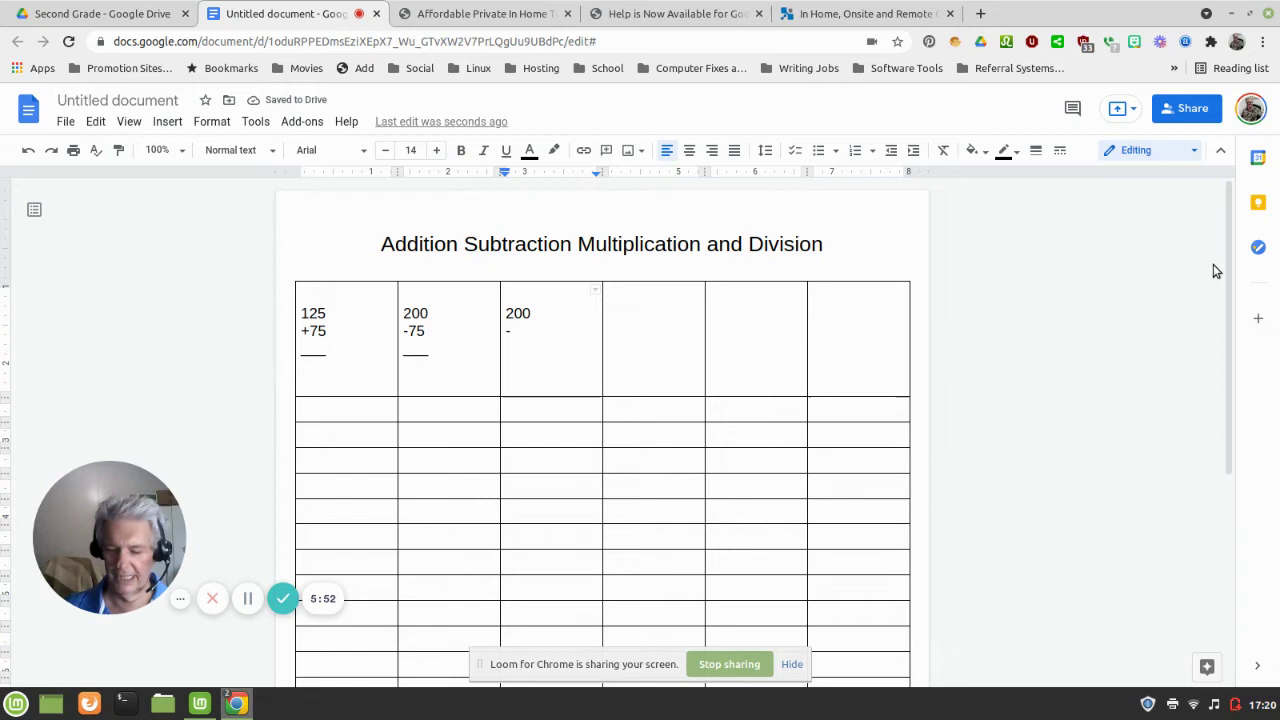
pyautogui.write('125')
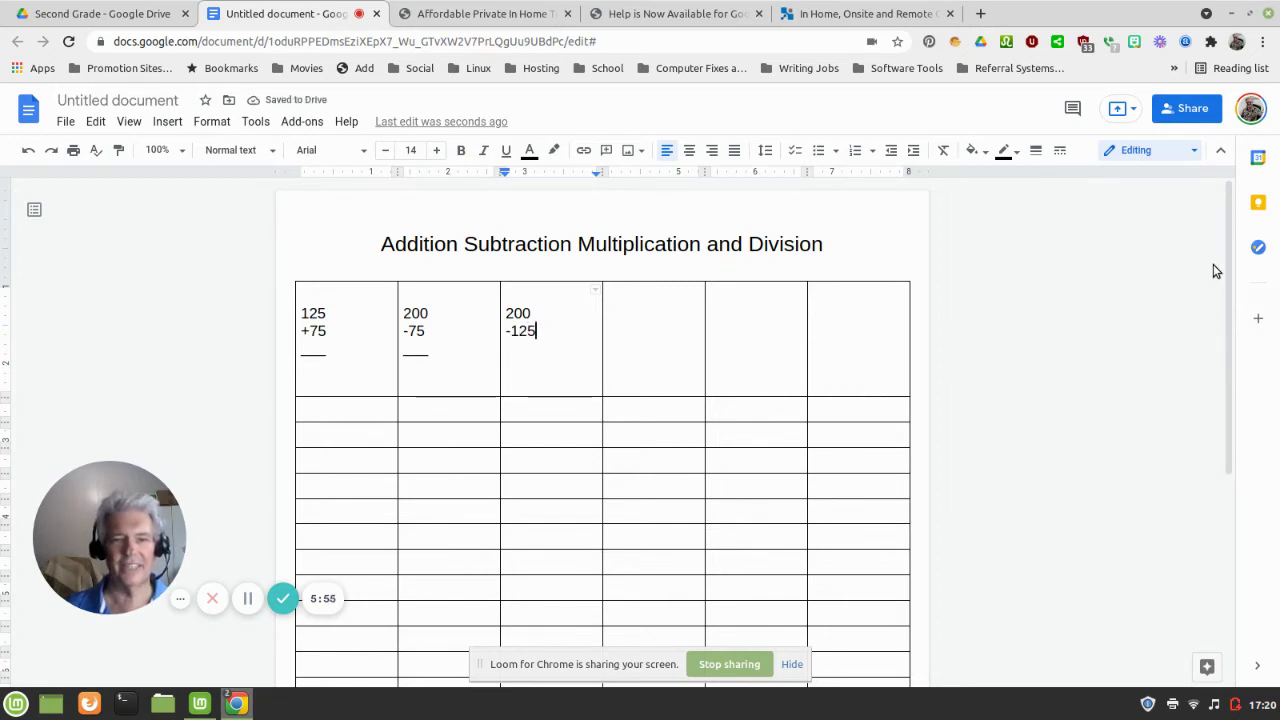
pyautogui.press('Return')
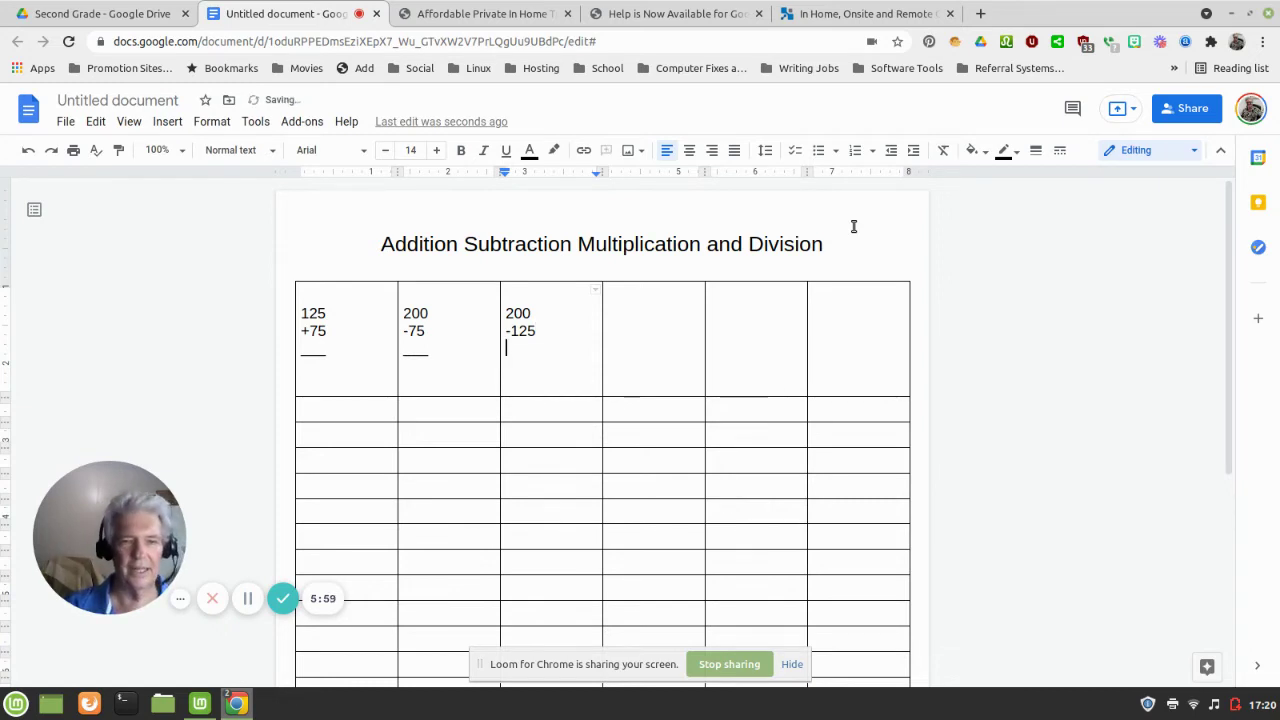
pyautogui.write('____')
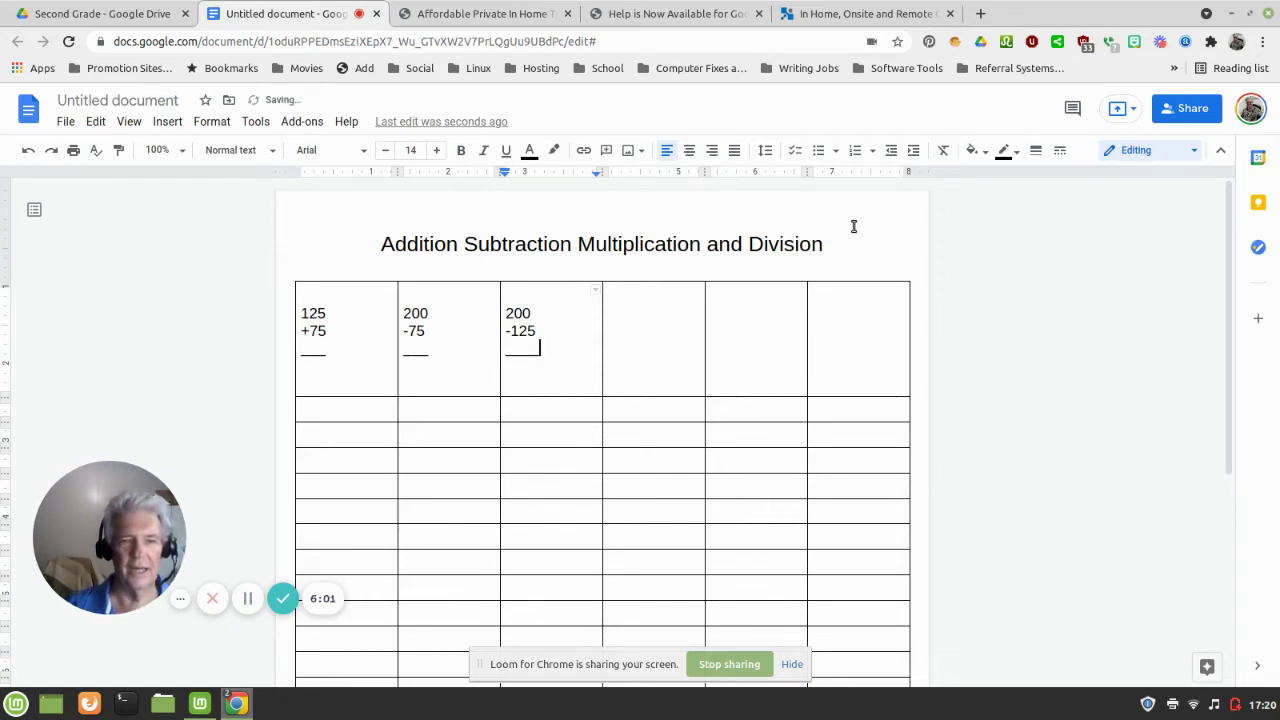
# Add spacing before 200 and between the minus sign and 125 in the third cell, removing the automatic bullet formatting.
pyautogui.click(506, 314)
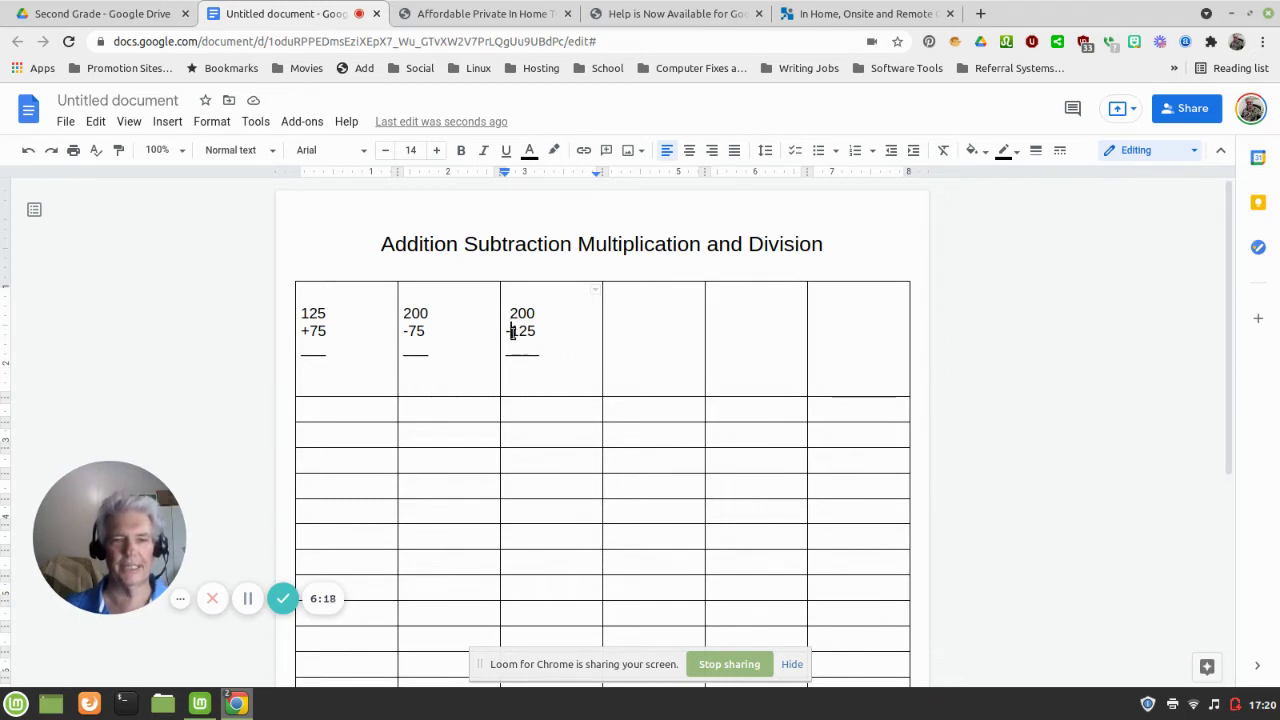
pyautogui.click(512, 333)
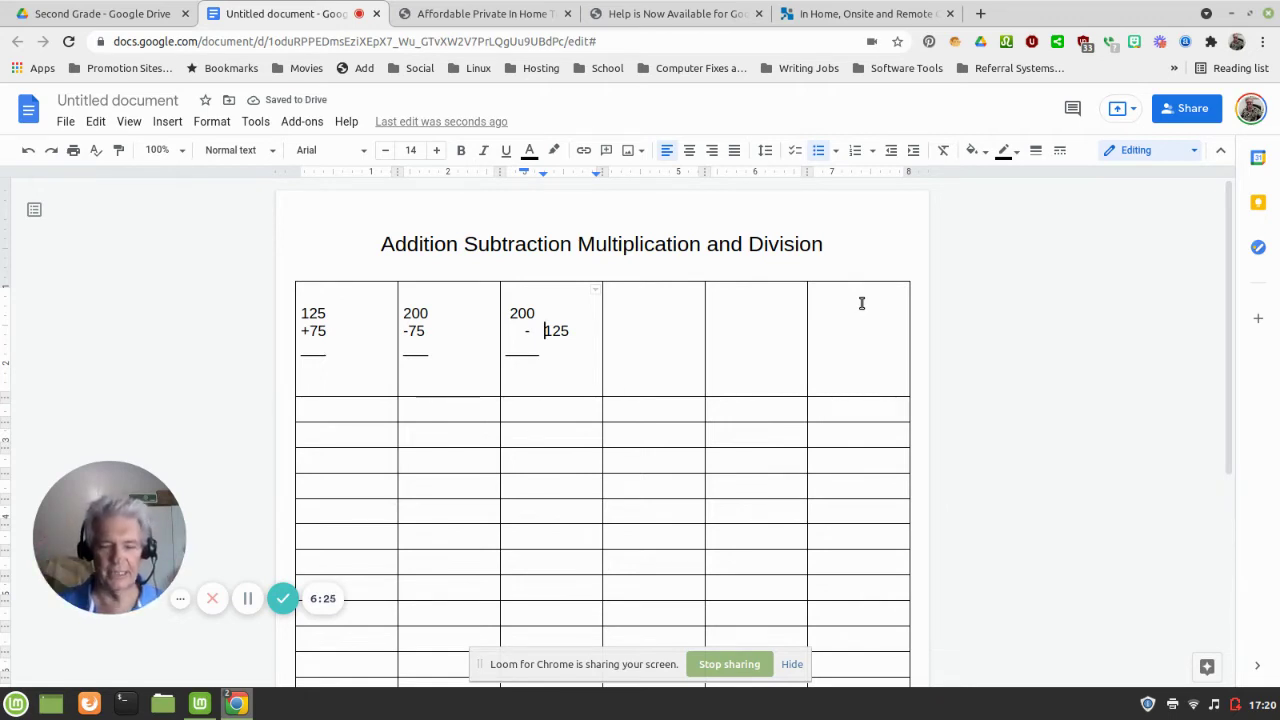
pyautogui.press('BackSpace')
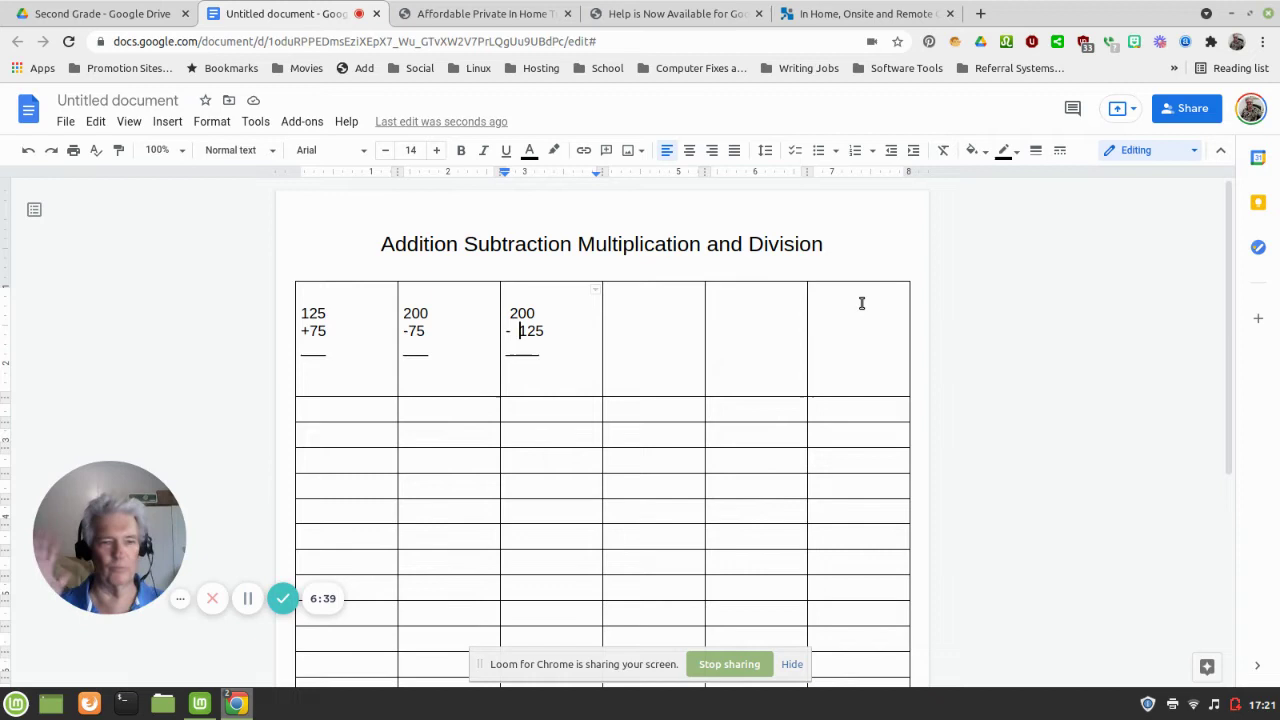
# Align 200 with 125 in the third cell by removing one space before 125 and adding one before 200.
pyautogui.press('BackSpace')
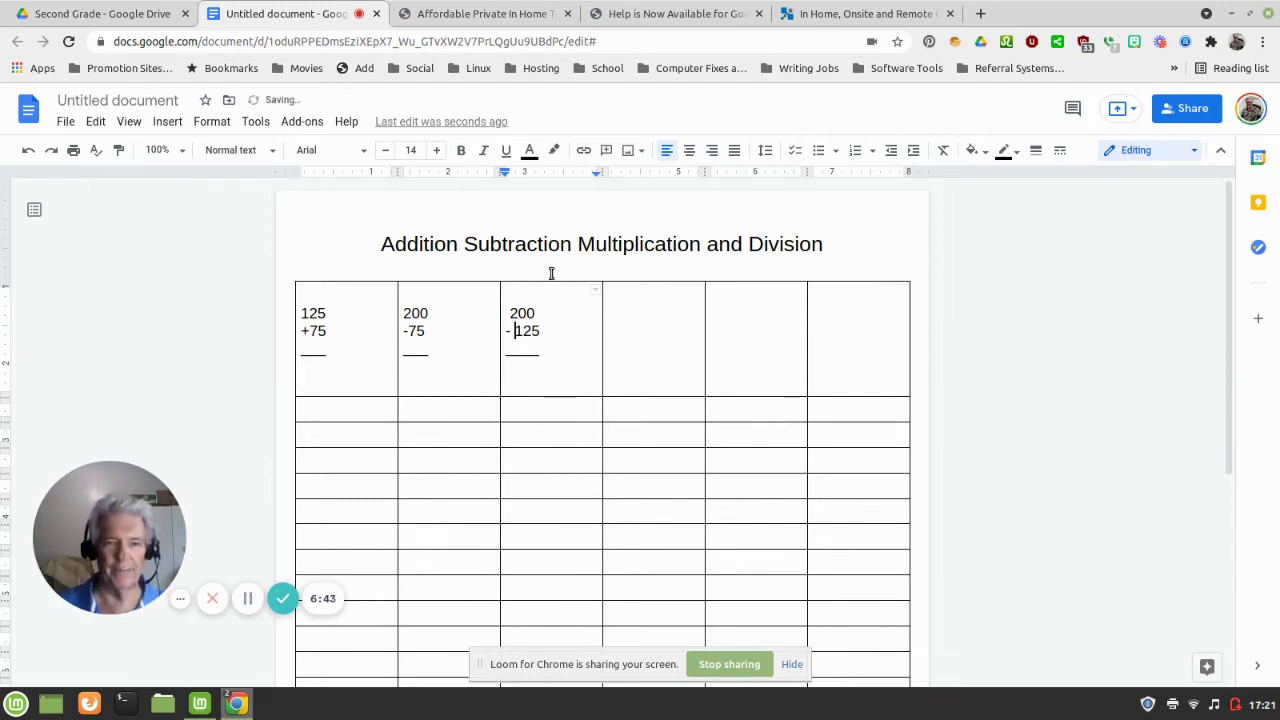
pyautogui.click(509, 313)
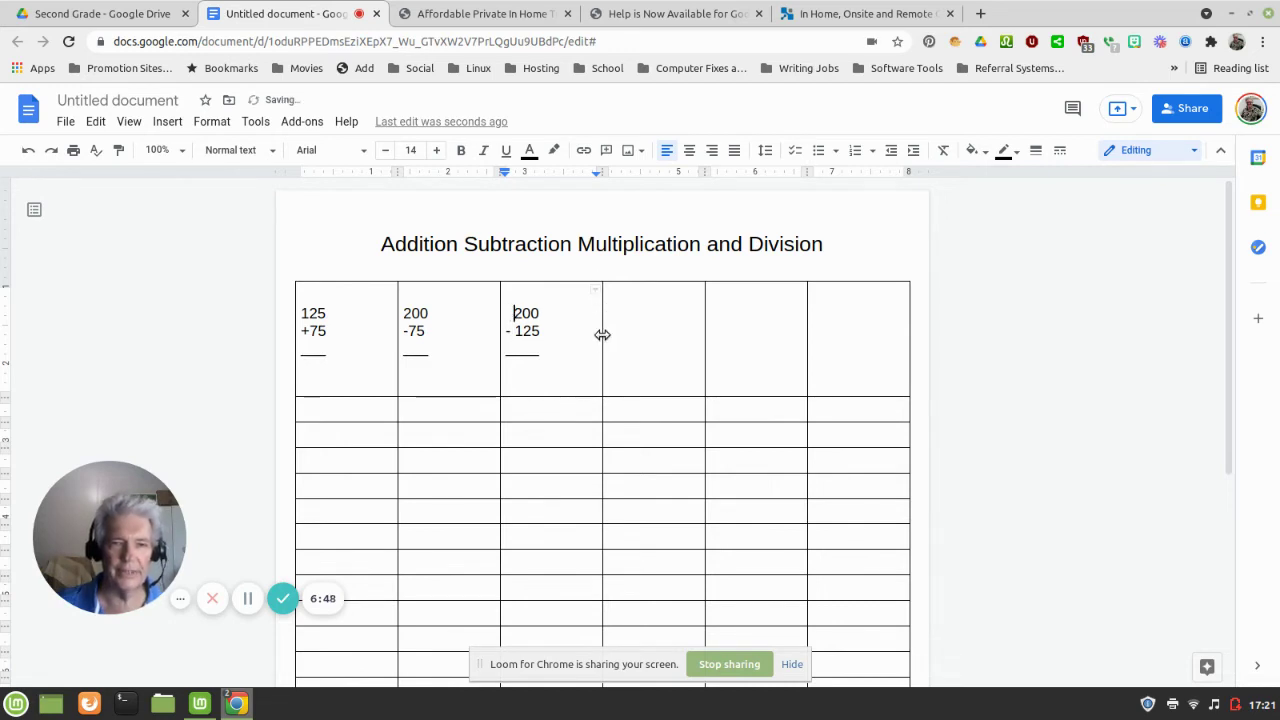
# Enter the stacked problem 12 X5 with a two-underscore answer line in the first row's fourth cell, below a blank line.
pyautogui.click(655, 333)
pyautogui.click(706, 289)
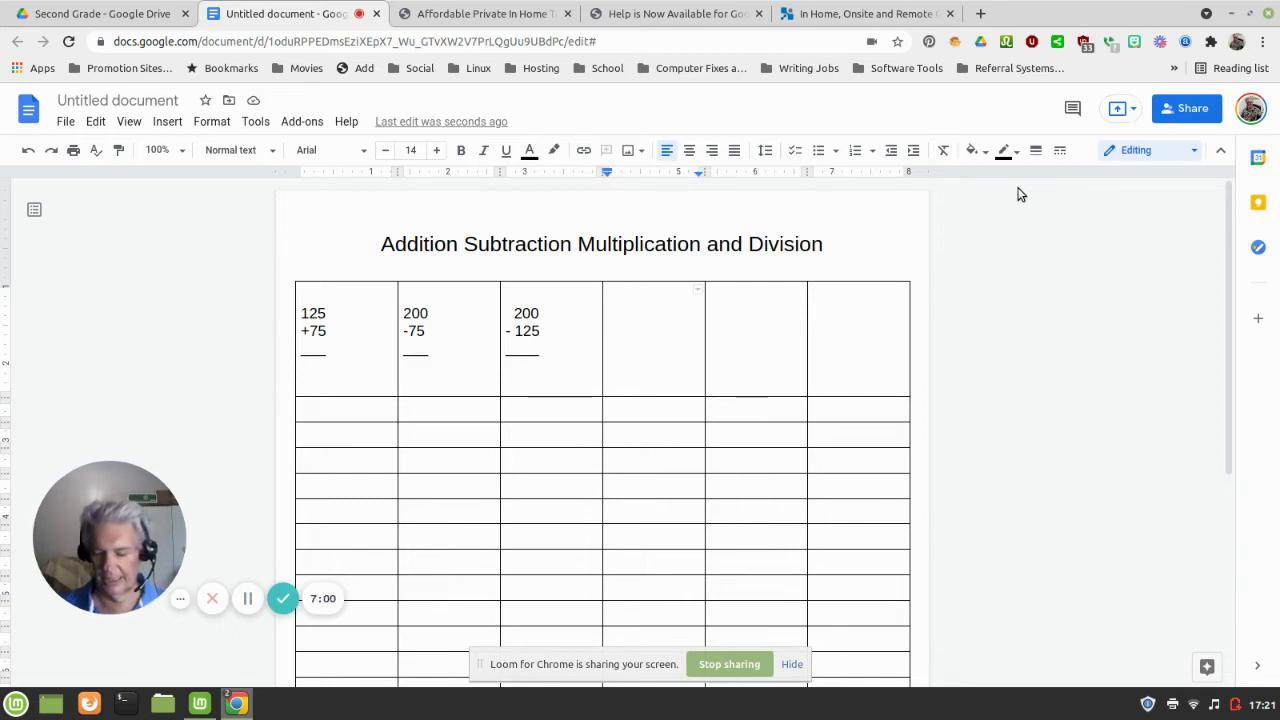
pyautogui.write('12')
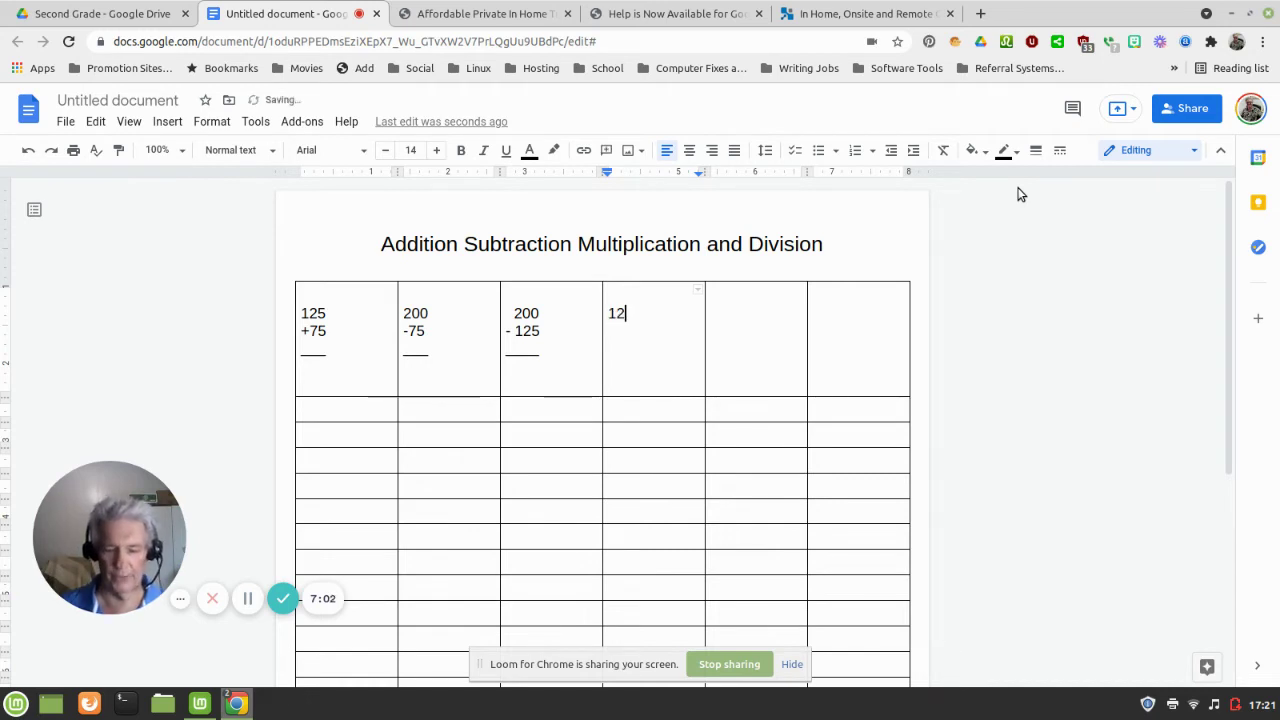
pyautogui.press('Return')
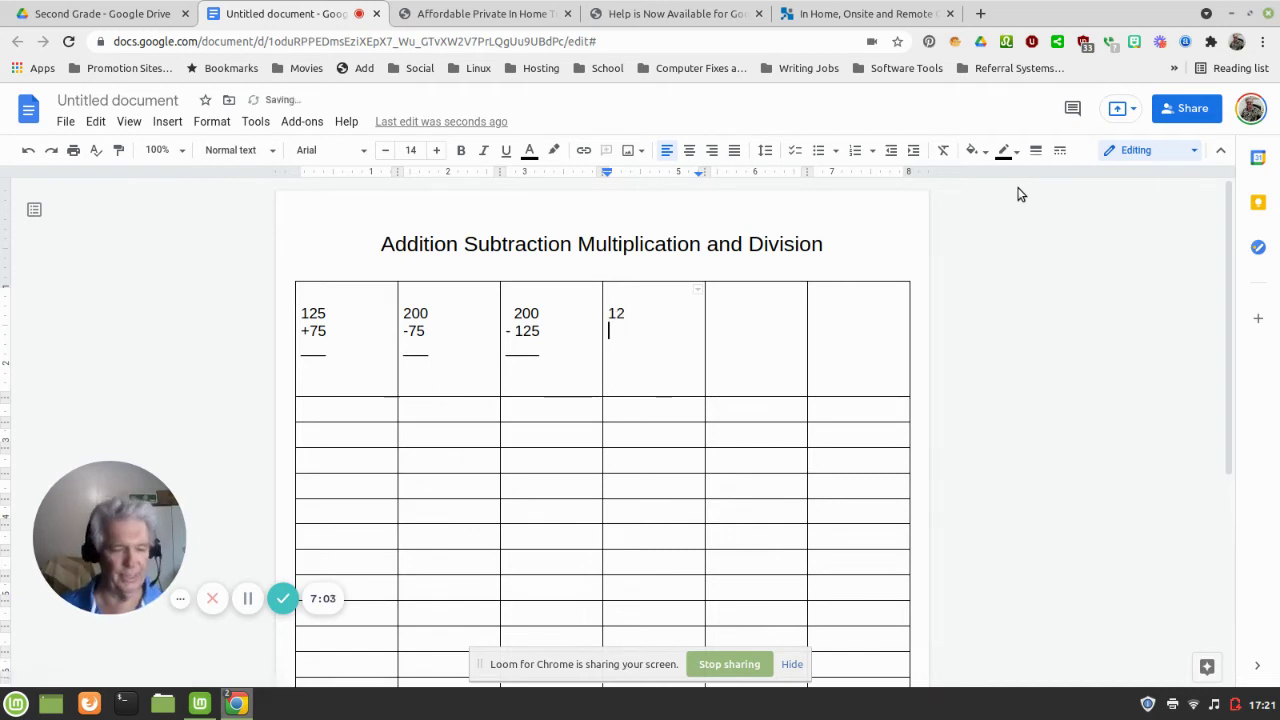
pyautogui.write('x')
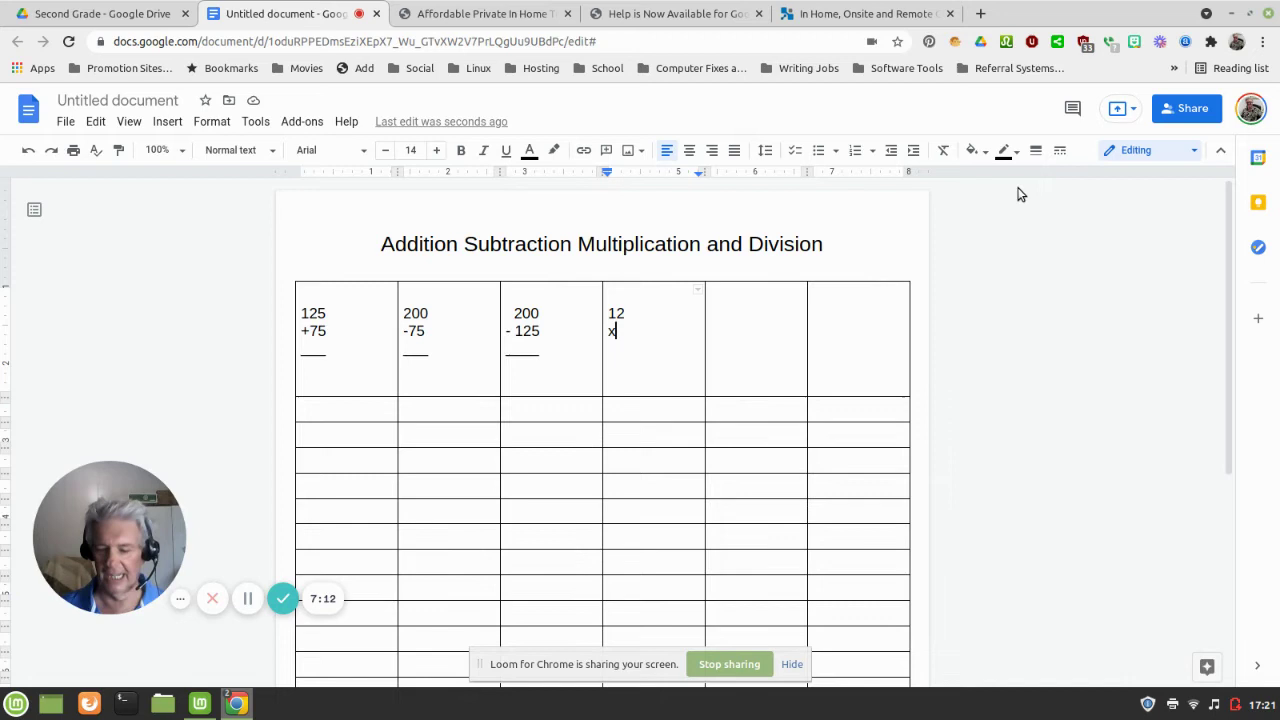
pyautogui.write('5')
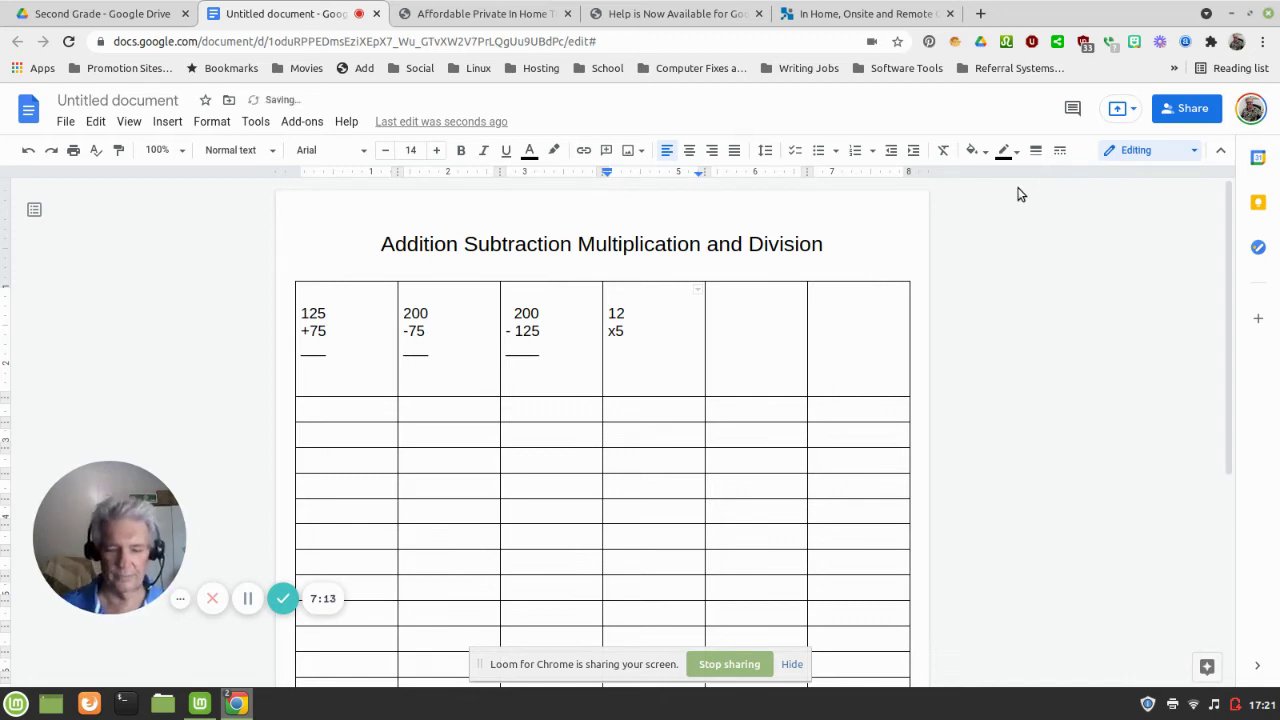
pyautogui.press('Return')
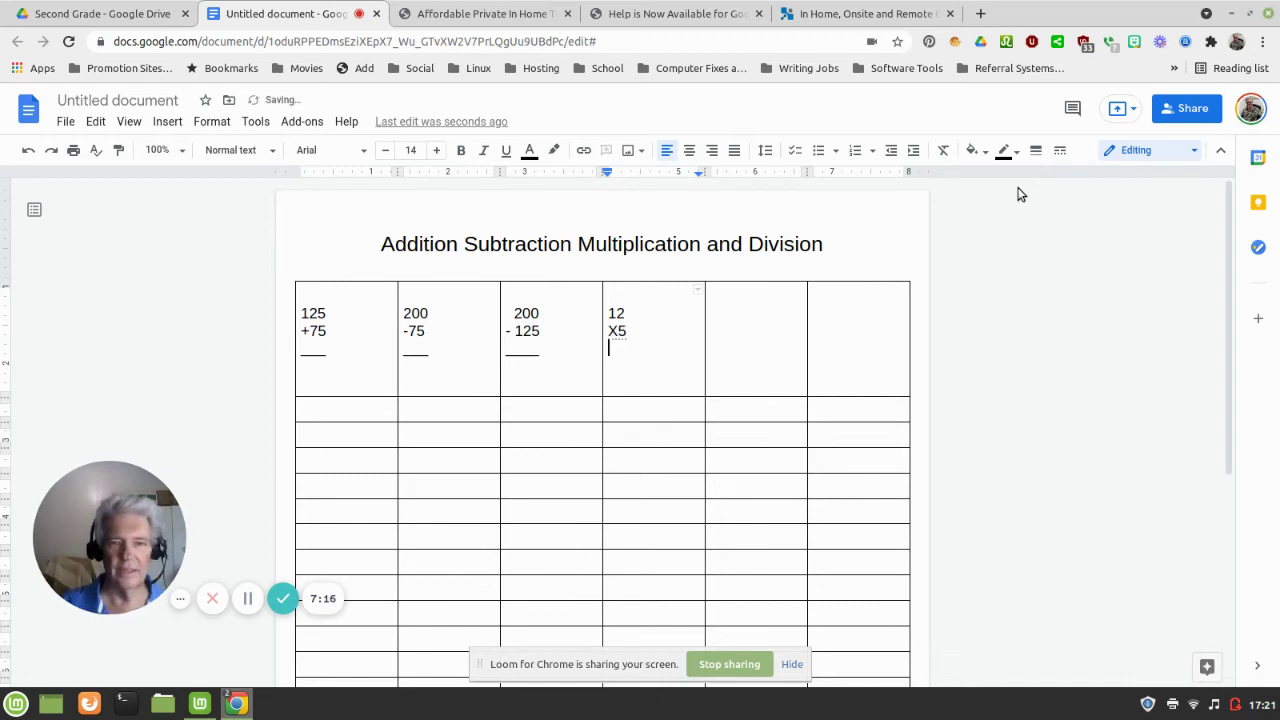
pyautogui.write('__')
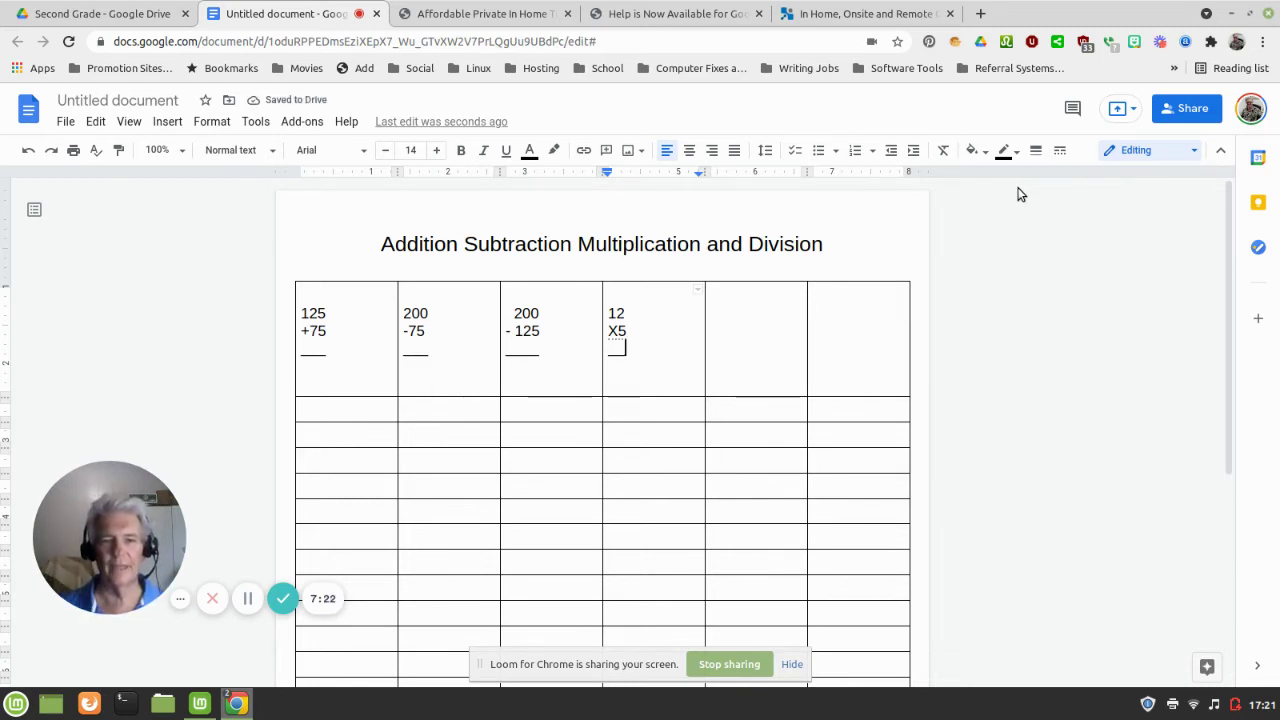
# Enter 60 in the first row's fifth cell, below a blank line.
pyautogui.click(740, 311)
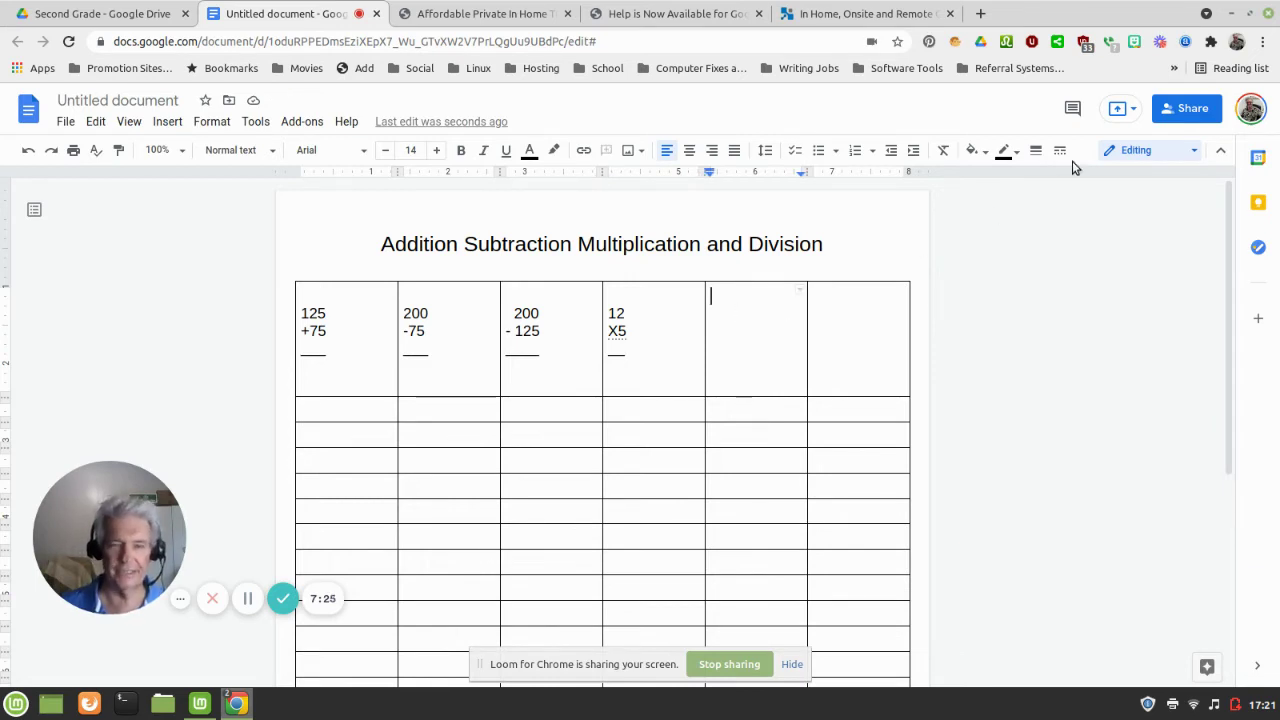
pyautogui.press('Return')
pyautogui.press('BackSpace')
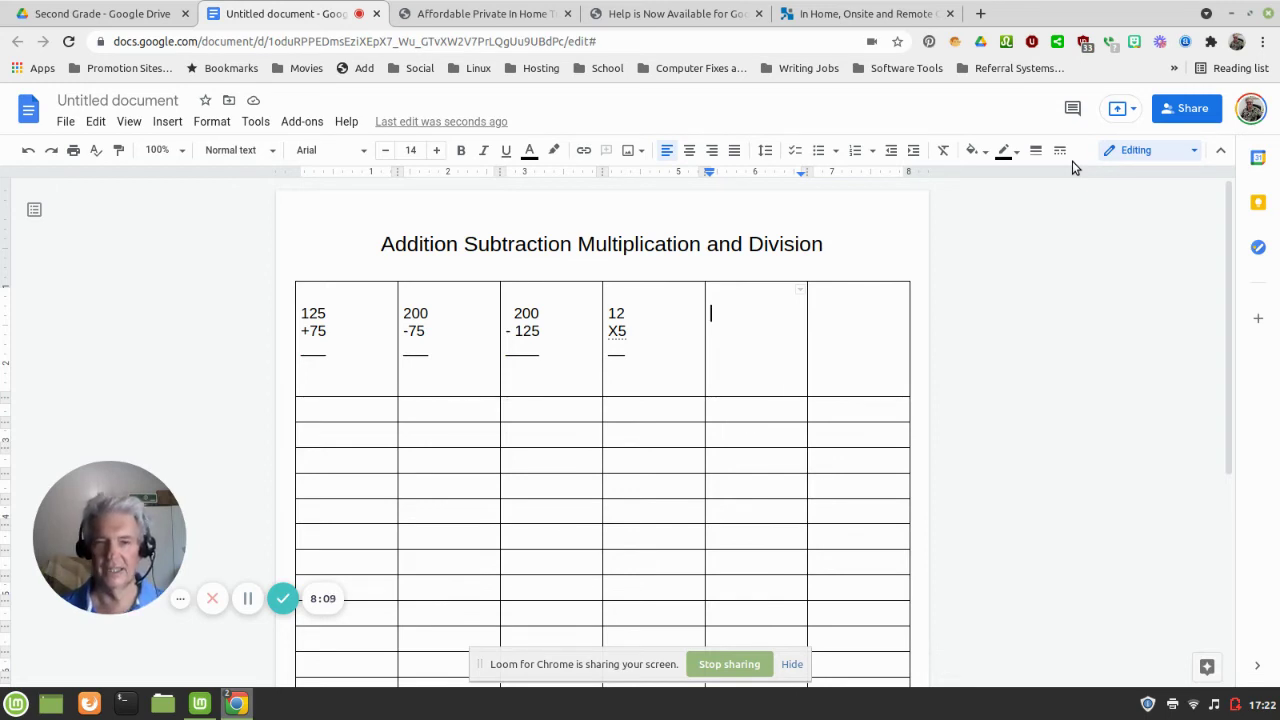
pyautogui.write('60')
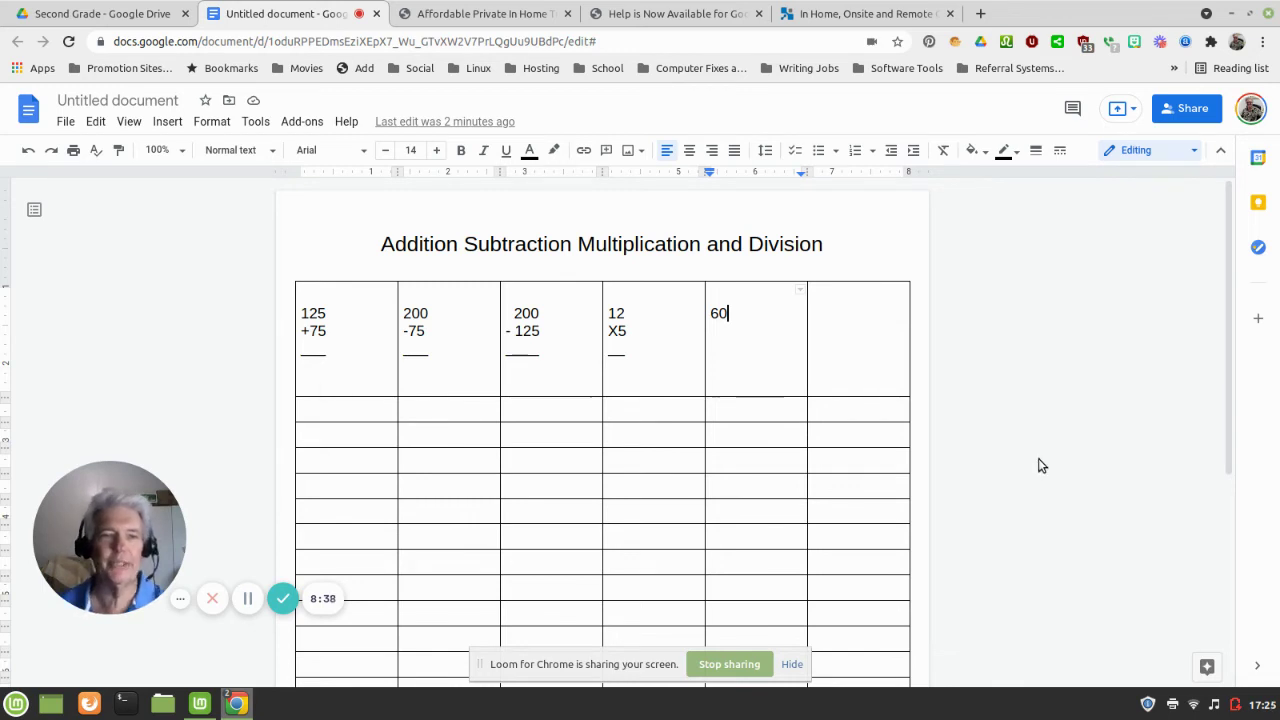
# Show the equation toolbar and add a new equation reading ÷ 5 = directly after 60 in the fifth cell.
pyautogui.click(129, 122)
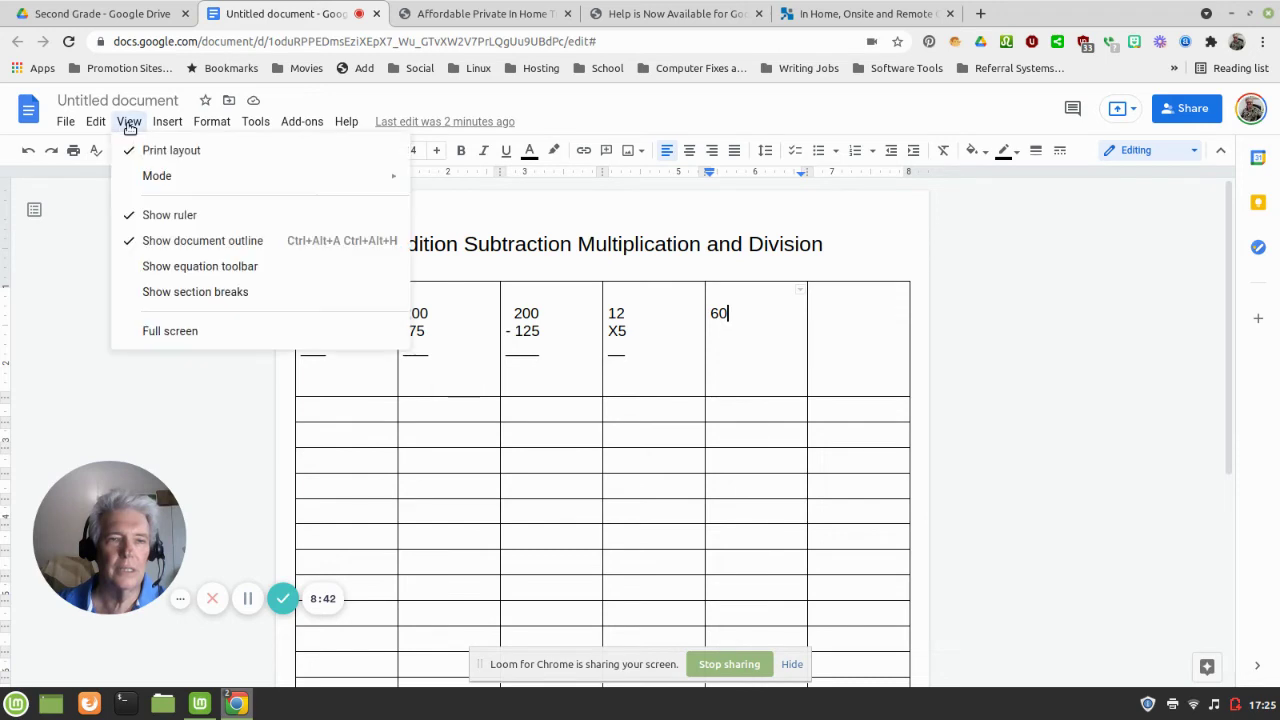
pyautogui.click(166, 268)
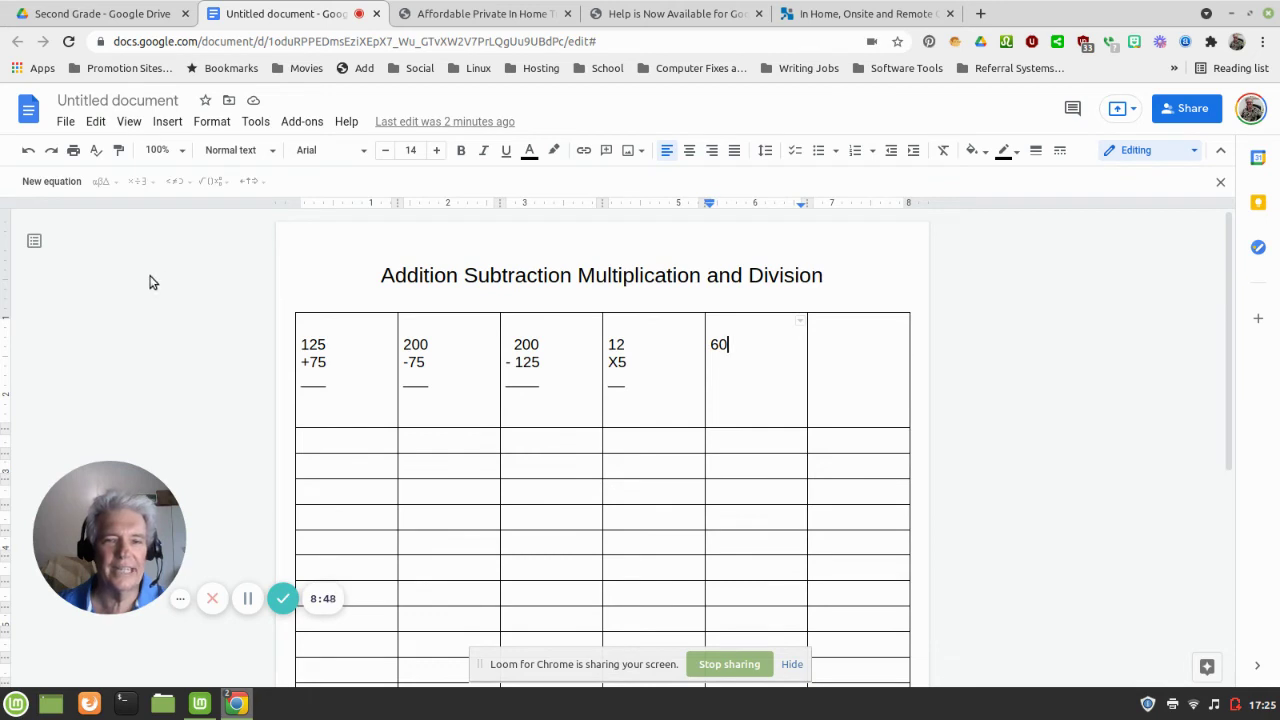
pyautogui.click(52, 181)
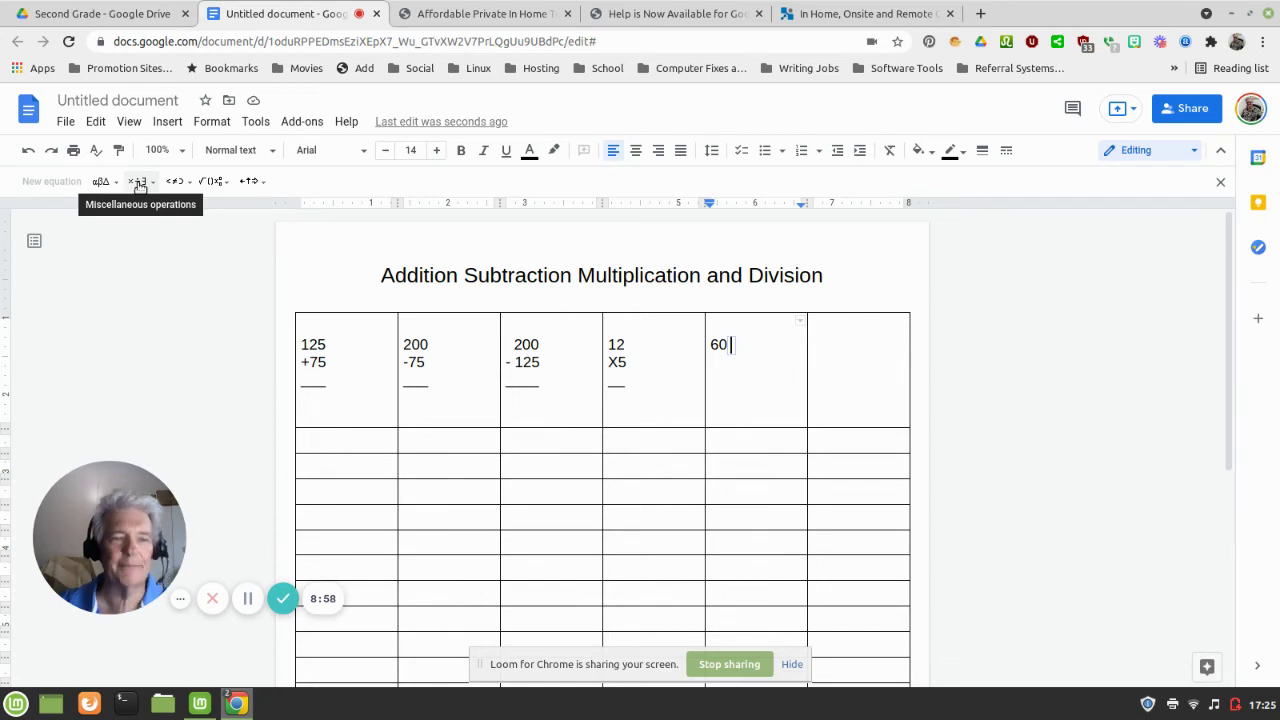
pyautogui.click(140, 183)
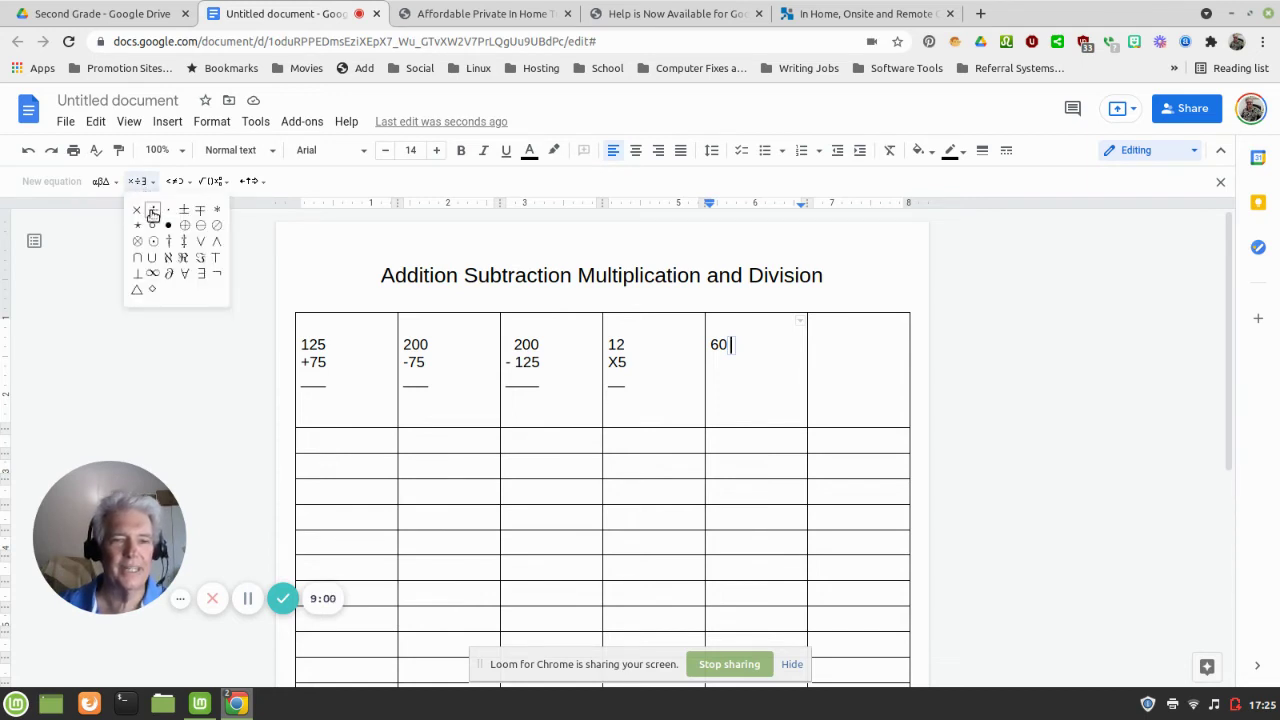
pyautogui.click(150, 215)
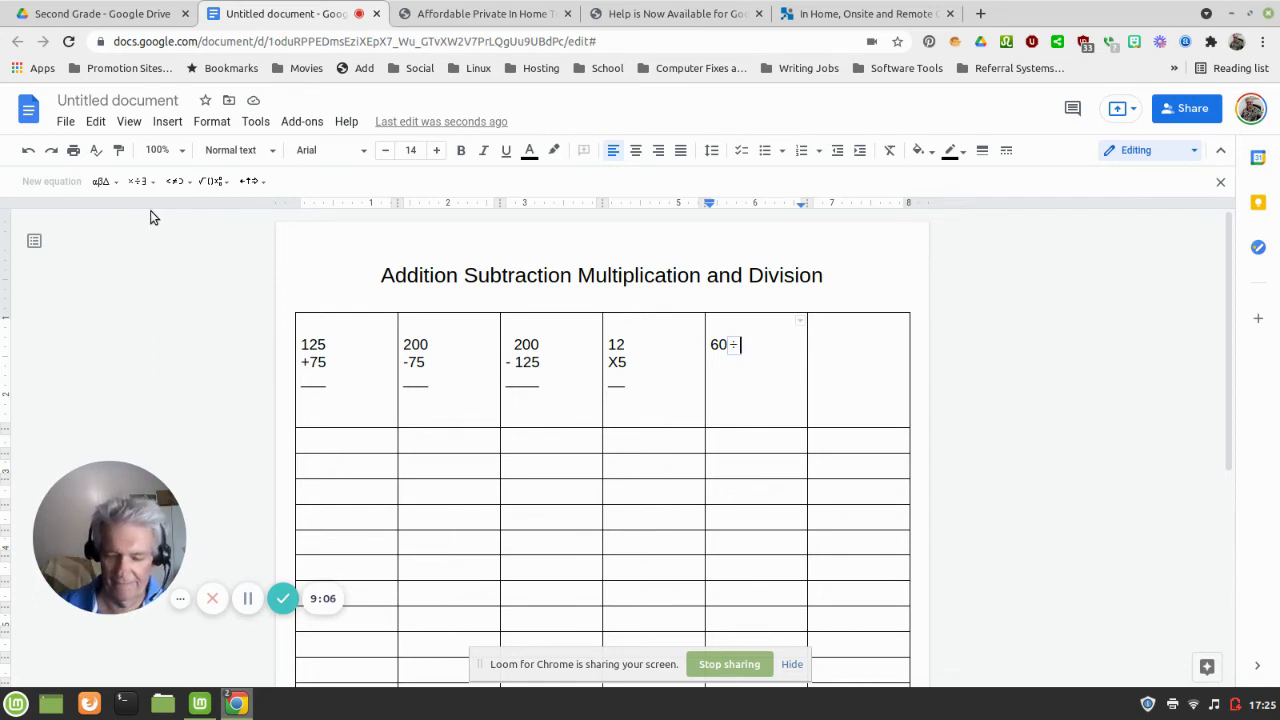
pyautogui.write('5 ')
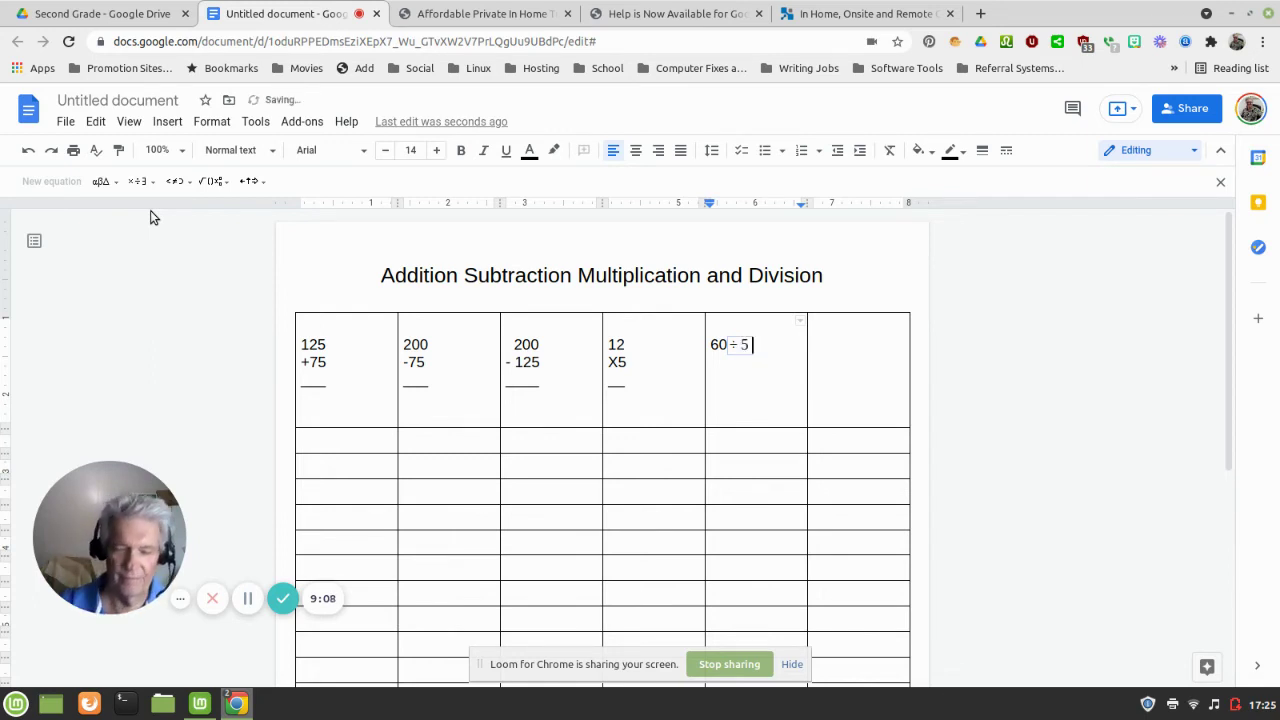
pyautogui.write('=')
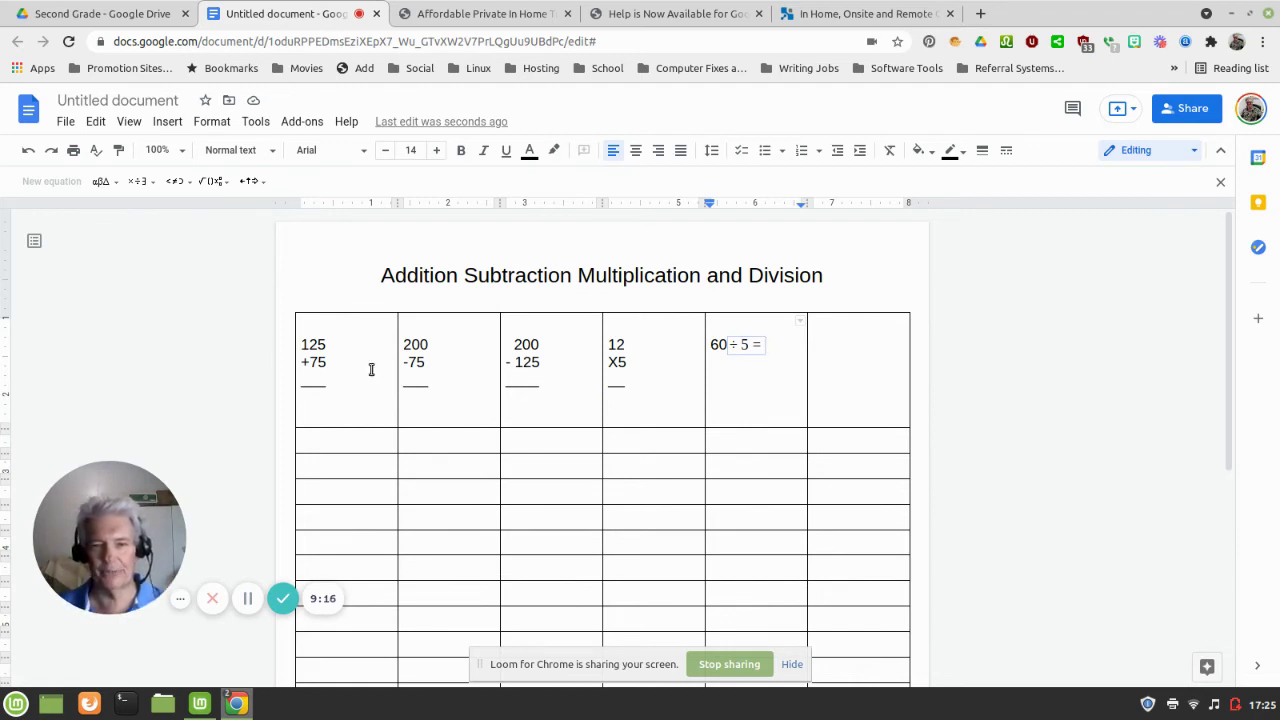
pyautogui.click(711, 344)
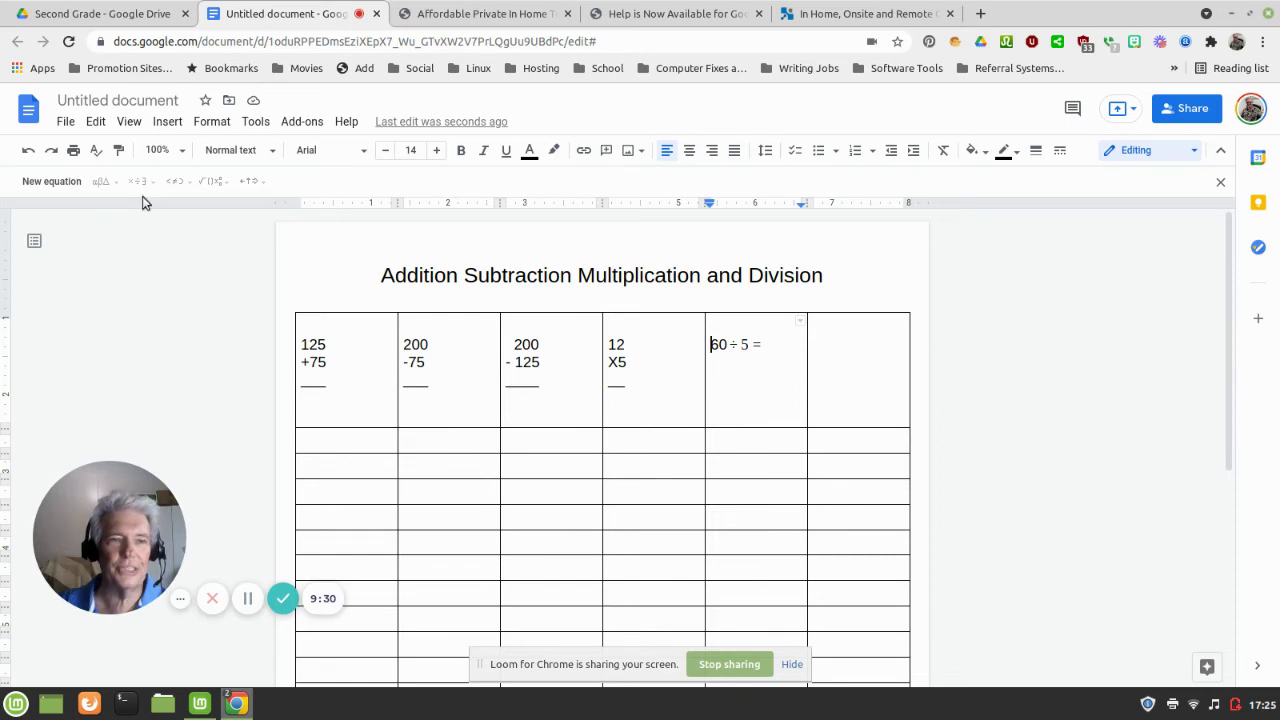
pyautogui.click(129, 122)
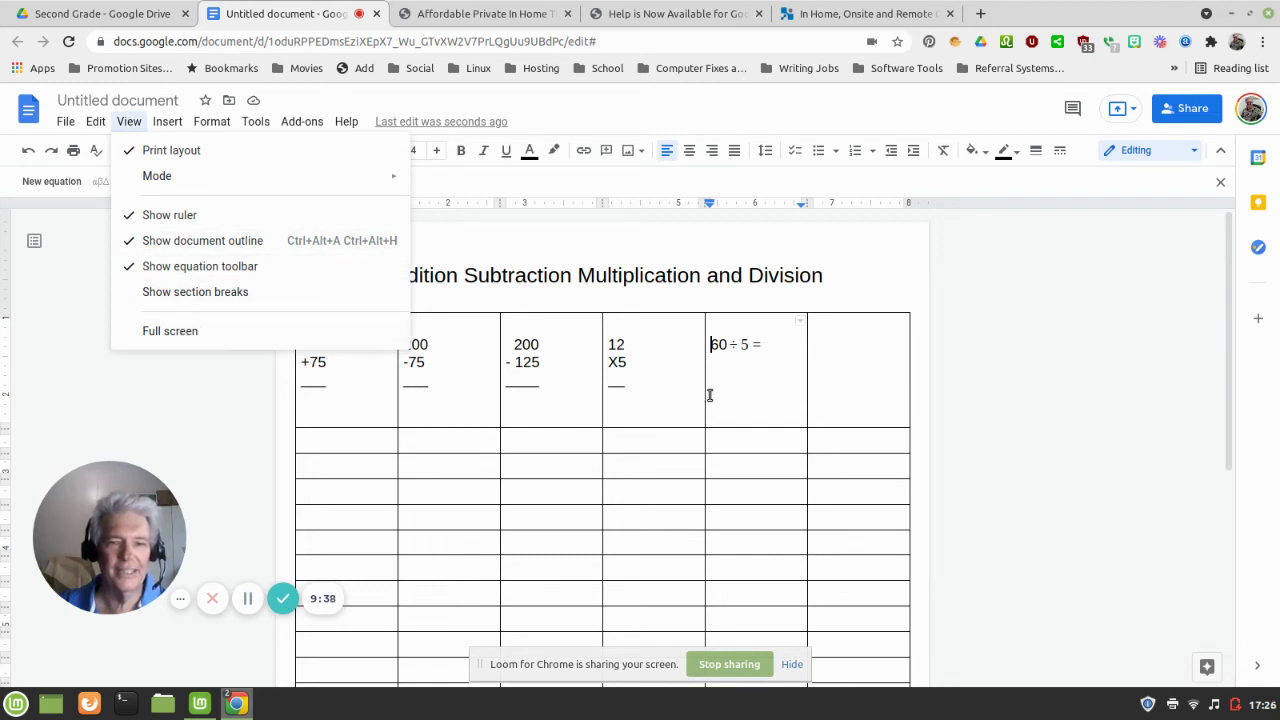
# Enter the division problem 60 ÷ 12 = in the first row's sixth cell, using a new equation from the division sign onward.
pyautogui.click(831, 343)
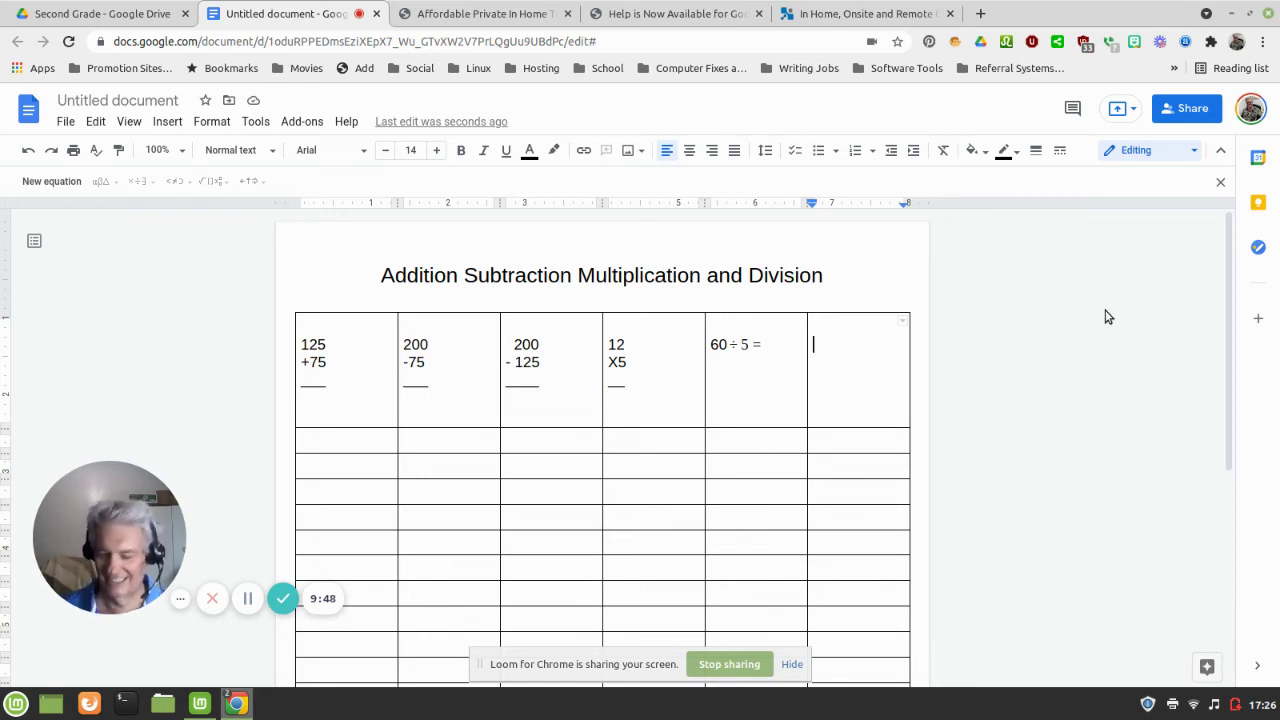
pyautogui.write('60')
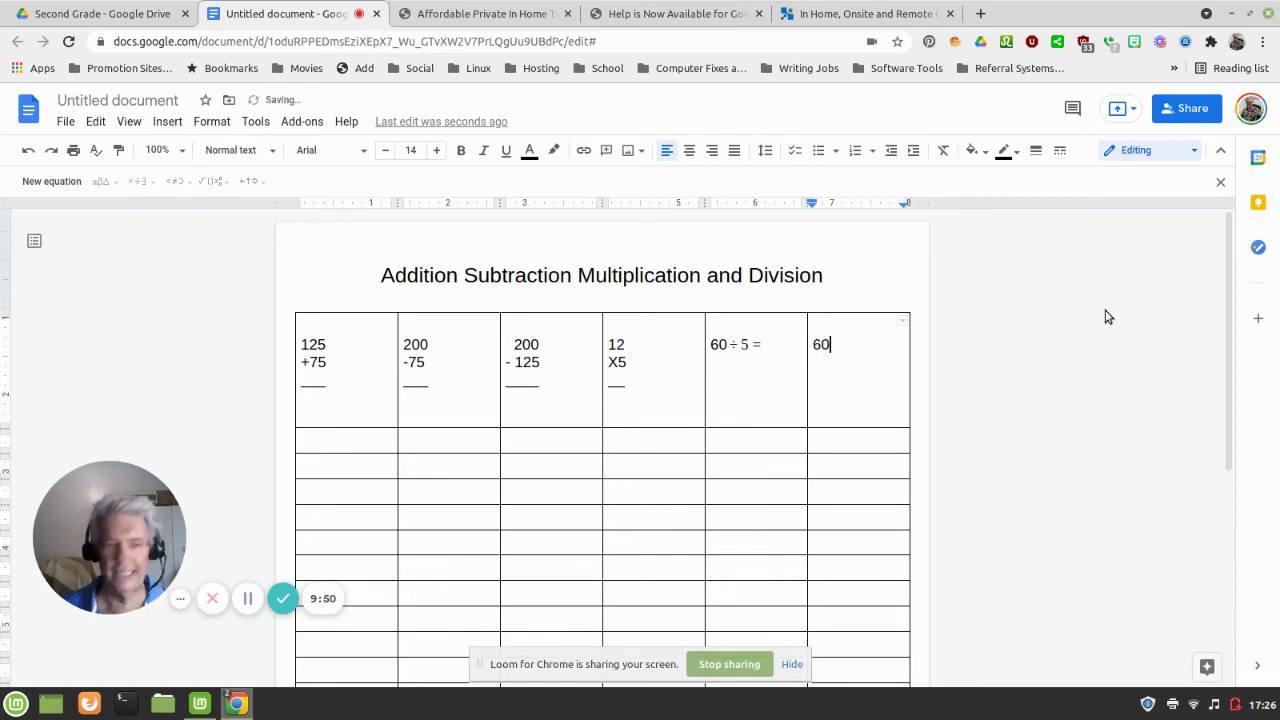
pyautogui.click(52, 182)
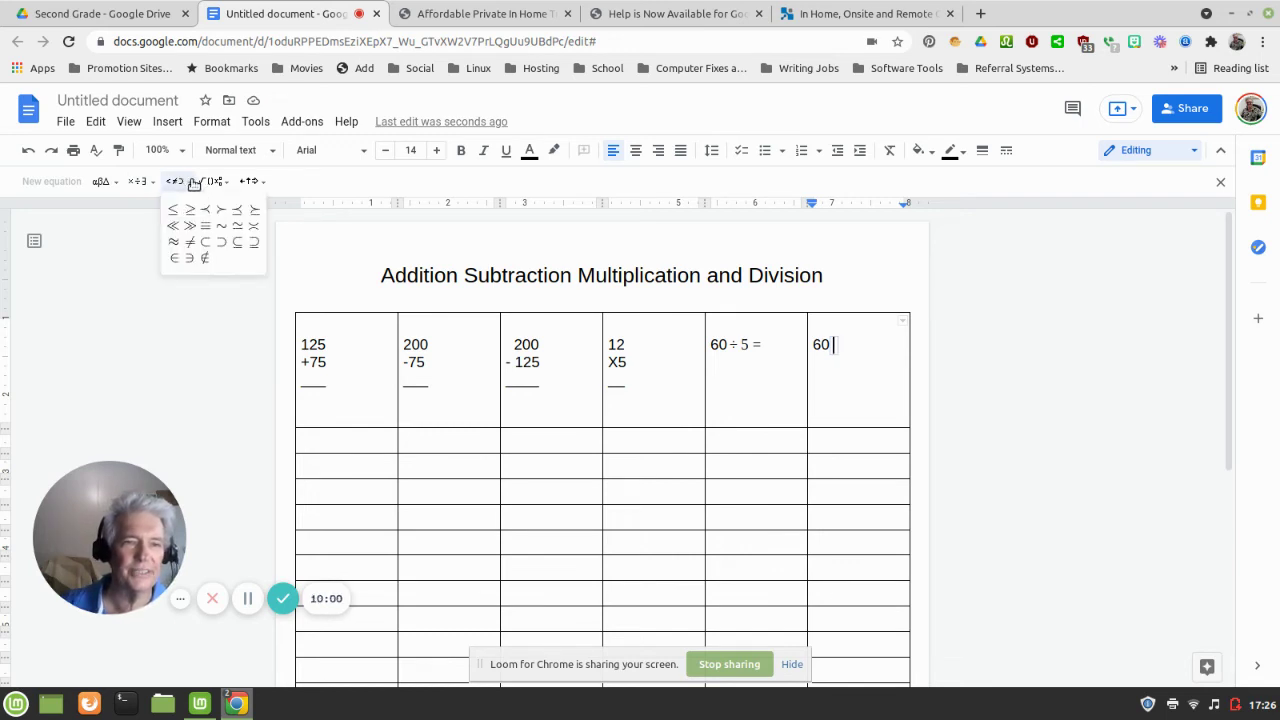
pyautogui.click(212, 183)
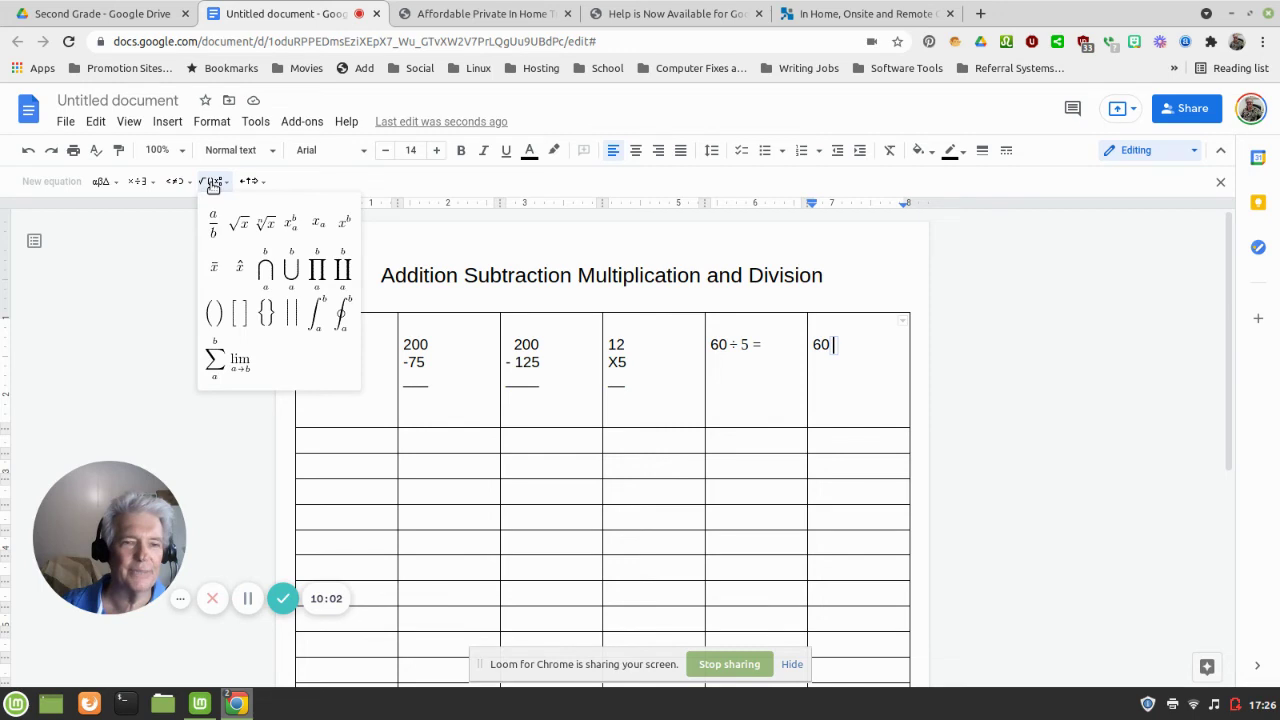
pyautogui.click(242, 183)
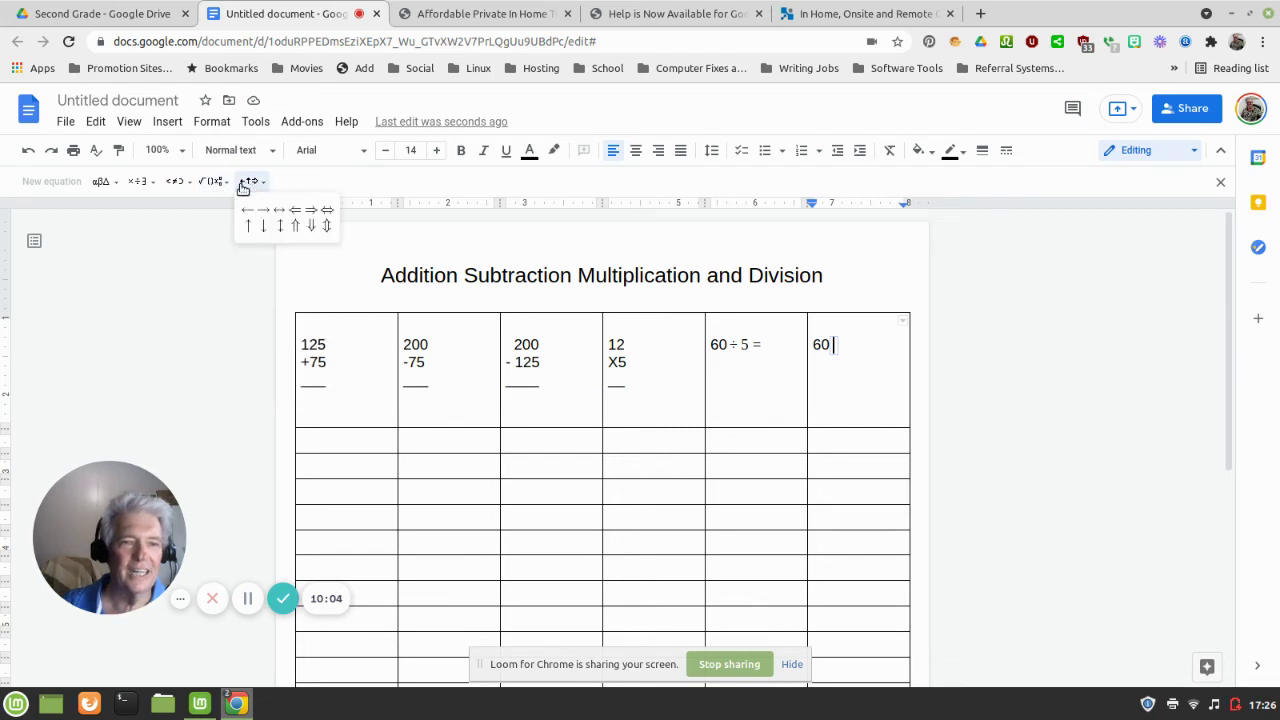
pyautogui.click(202, 186)
pyautogui.click(137, 186)
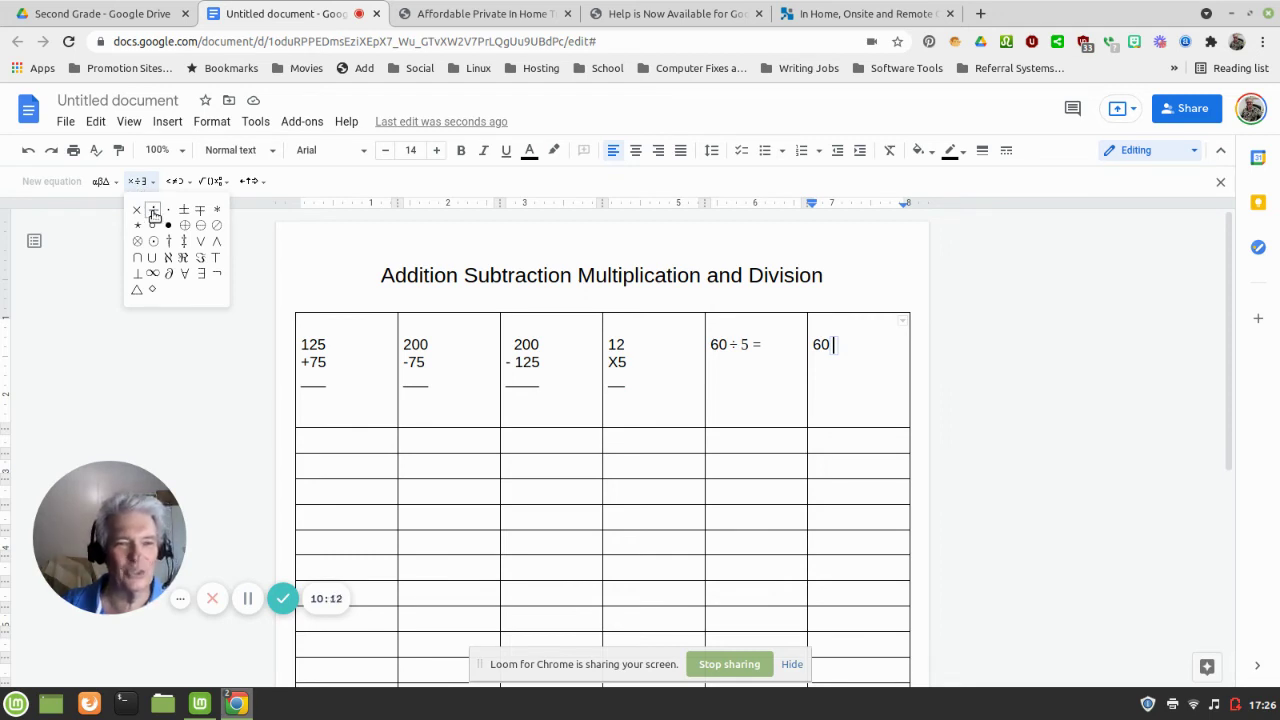
pyautogui.click(153, 211)
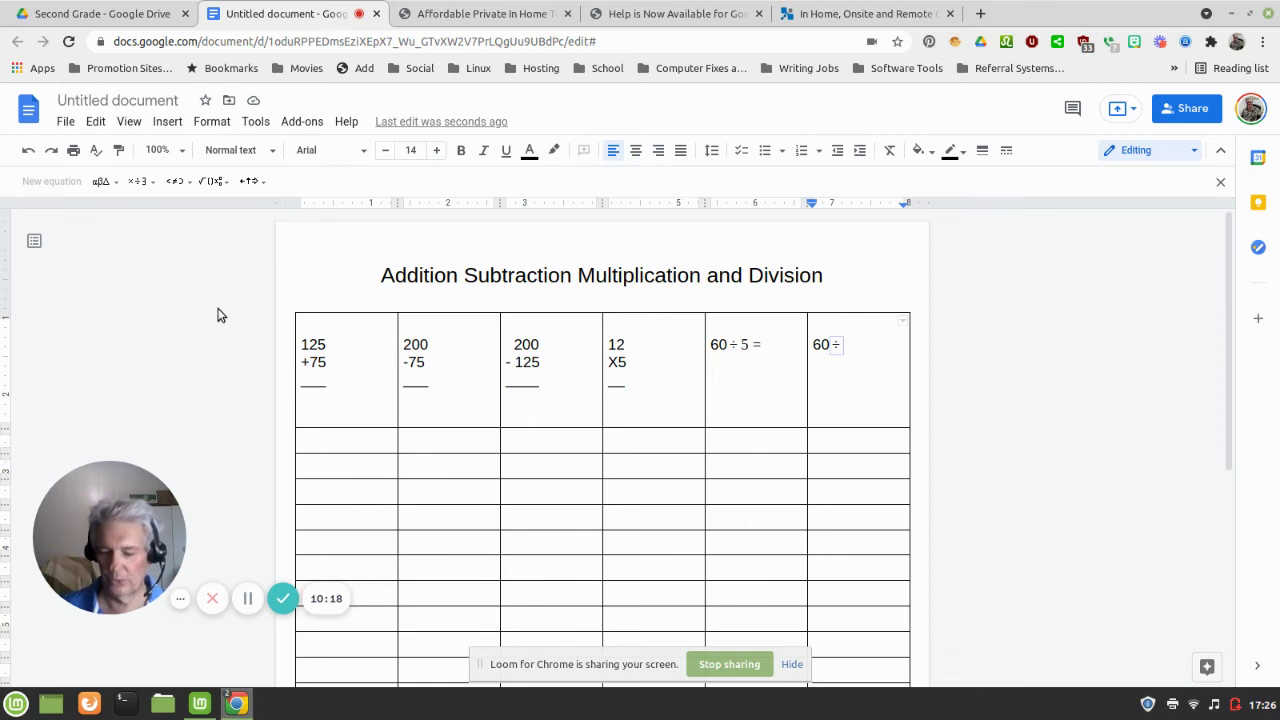
pyautogui.write('12 =')
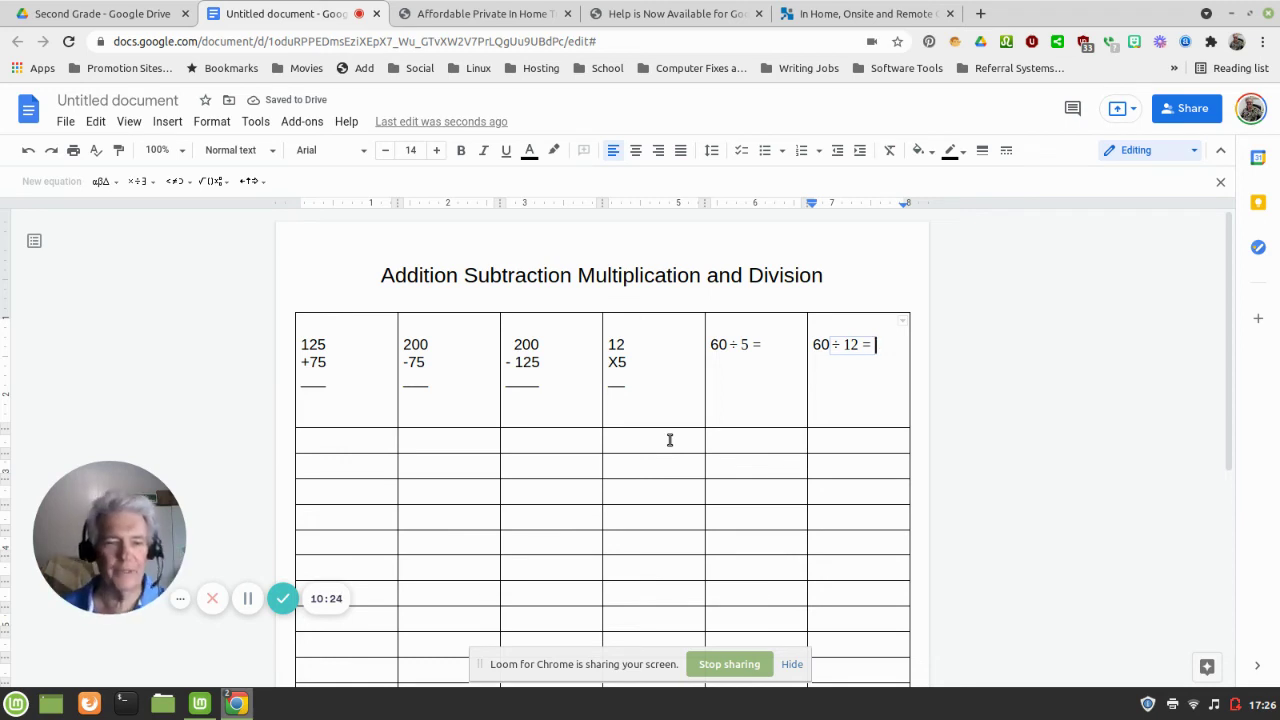
pyautogui.press('Right')
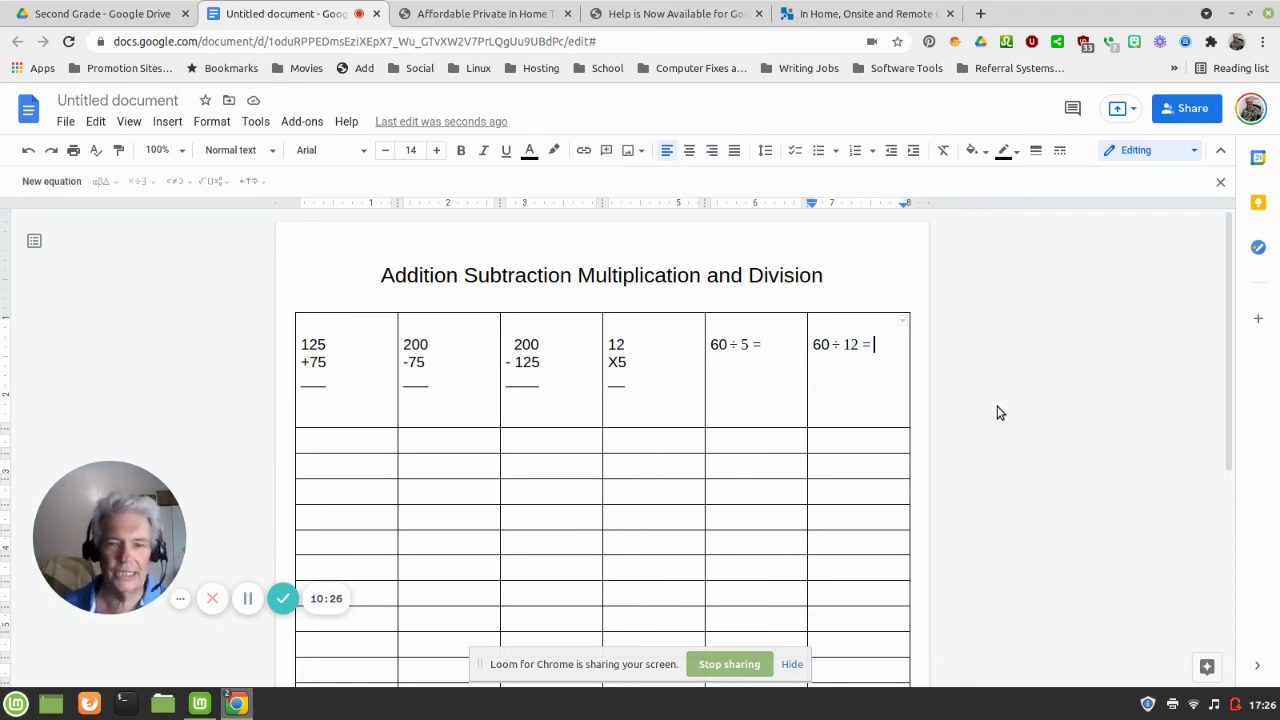
# Set the worksheet table's border color to white in its table properties, keeping the 1 pt width.
pyautogui.scroll(-5, 997, 412)
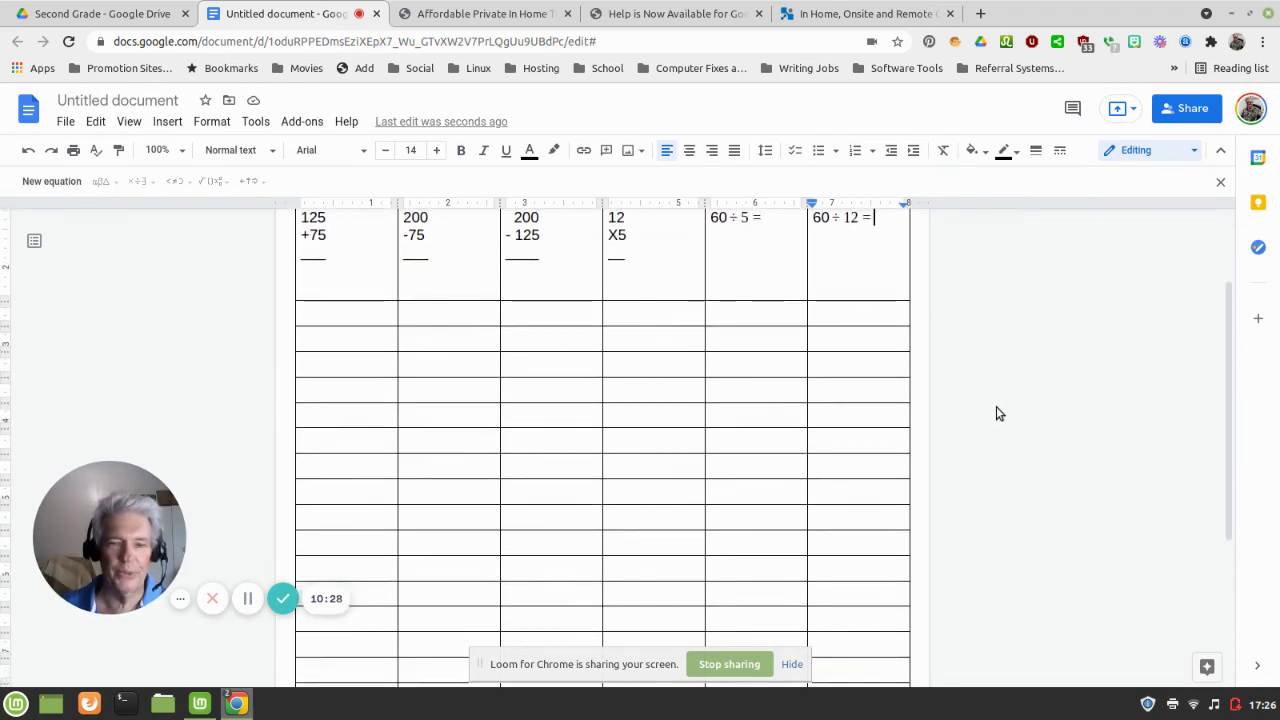
pyautogui.scroll(-2, 996, 412)
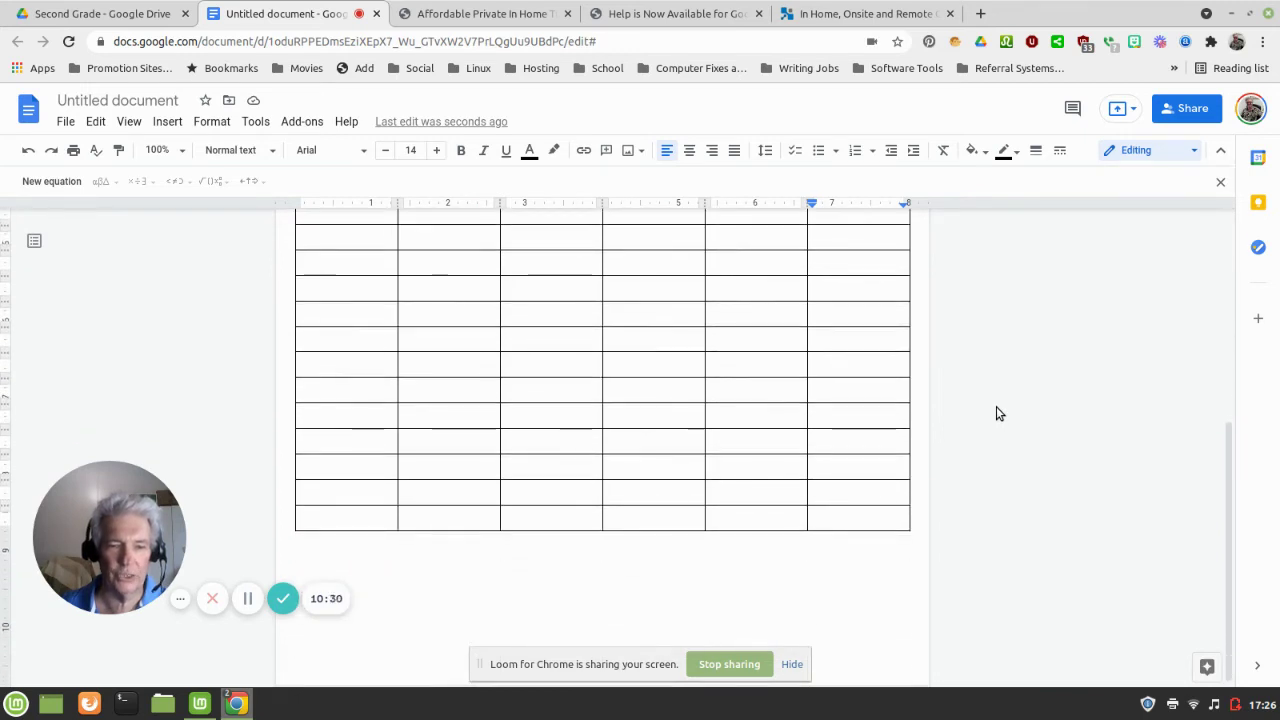
pyautogui.scroll(7, 996, 410)
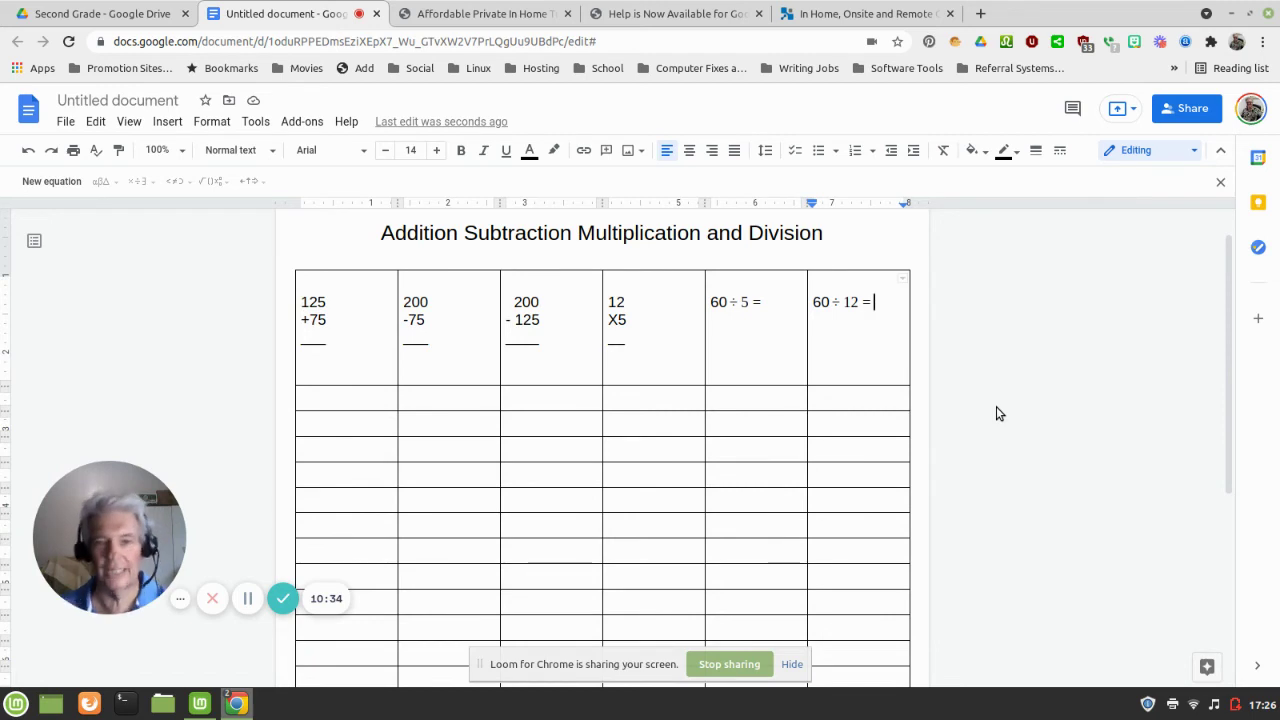
pyautogui.click(647, 399)
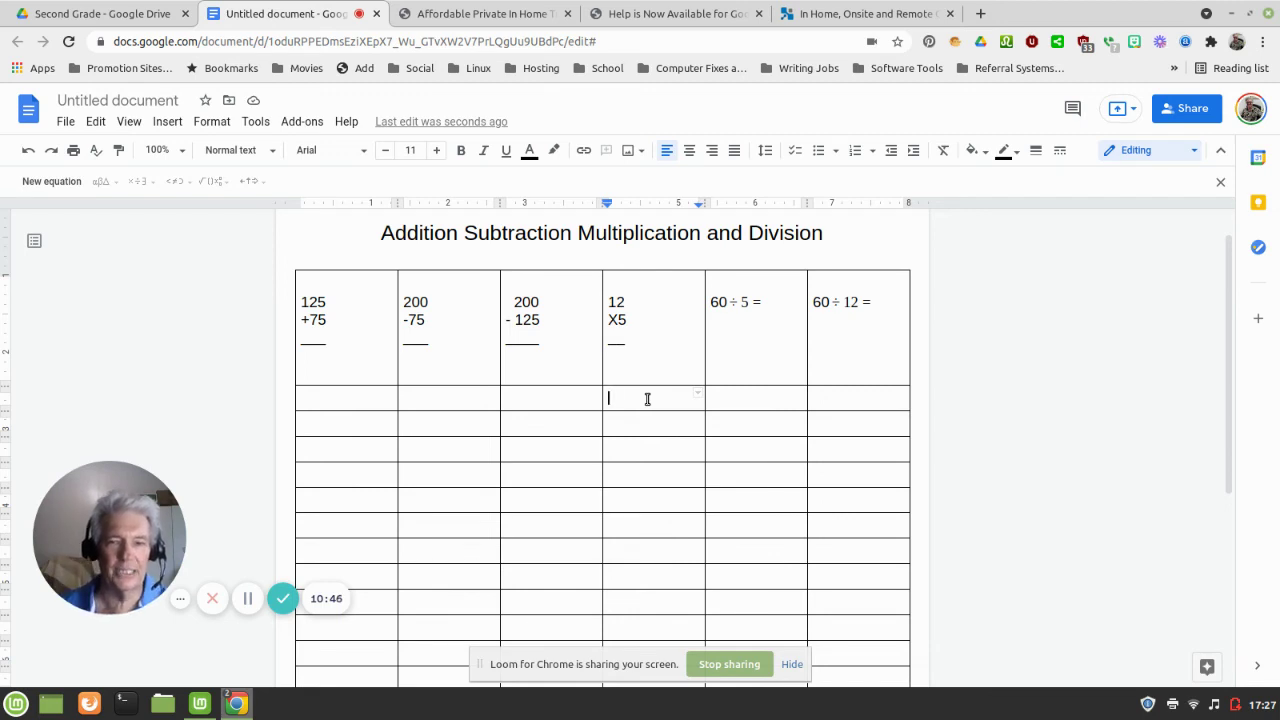
pyautogui.rightClick(646, 404)
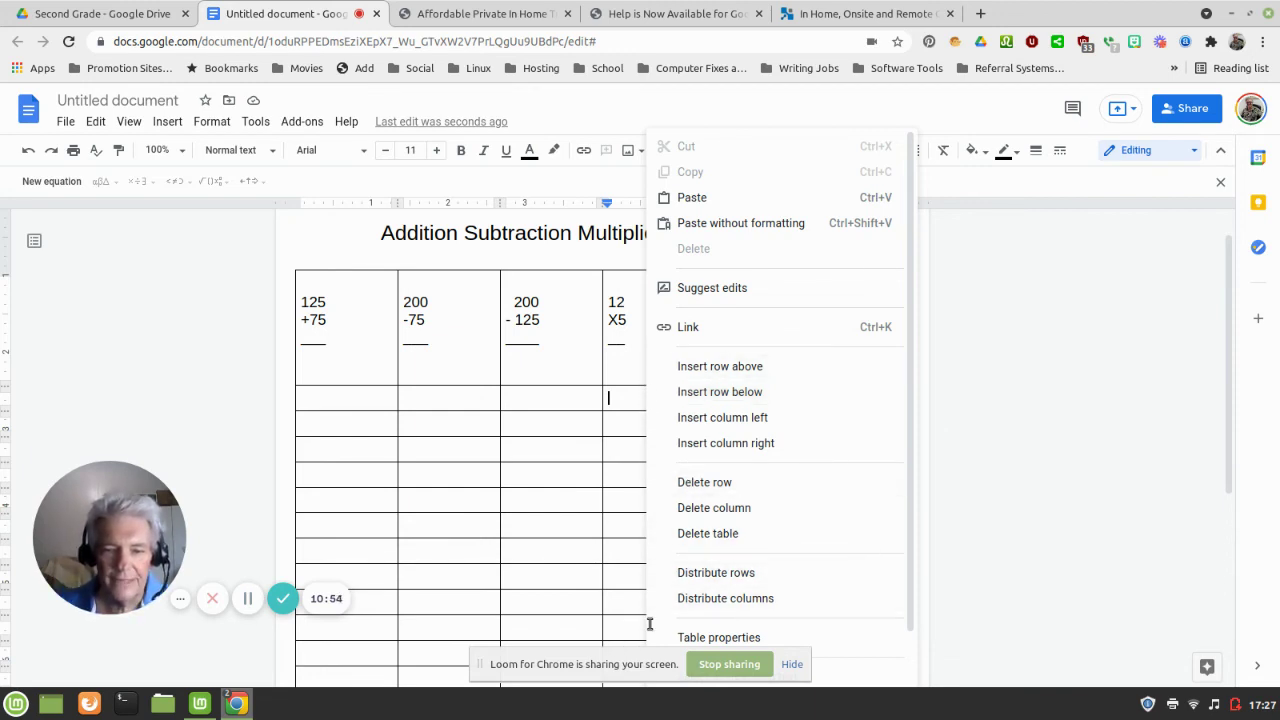
pyautogui.click(733, 637)
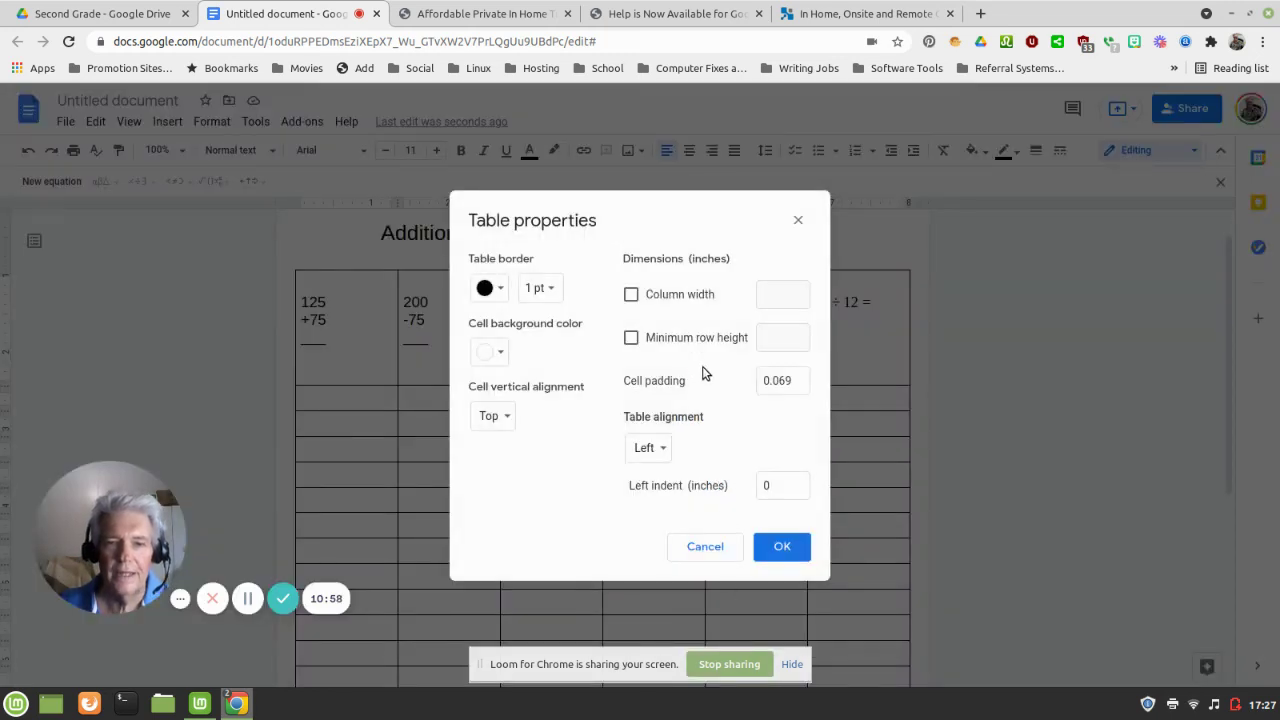
pyautogui.click(502, 292)
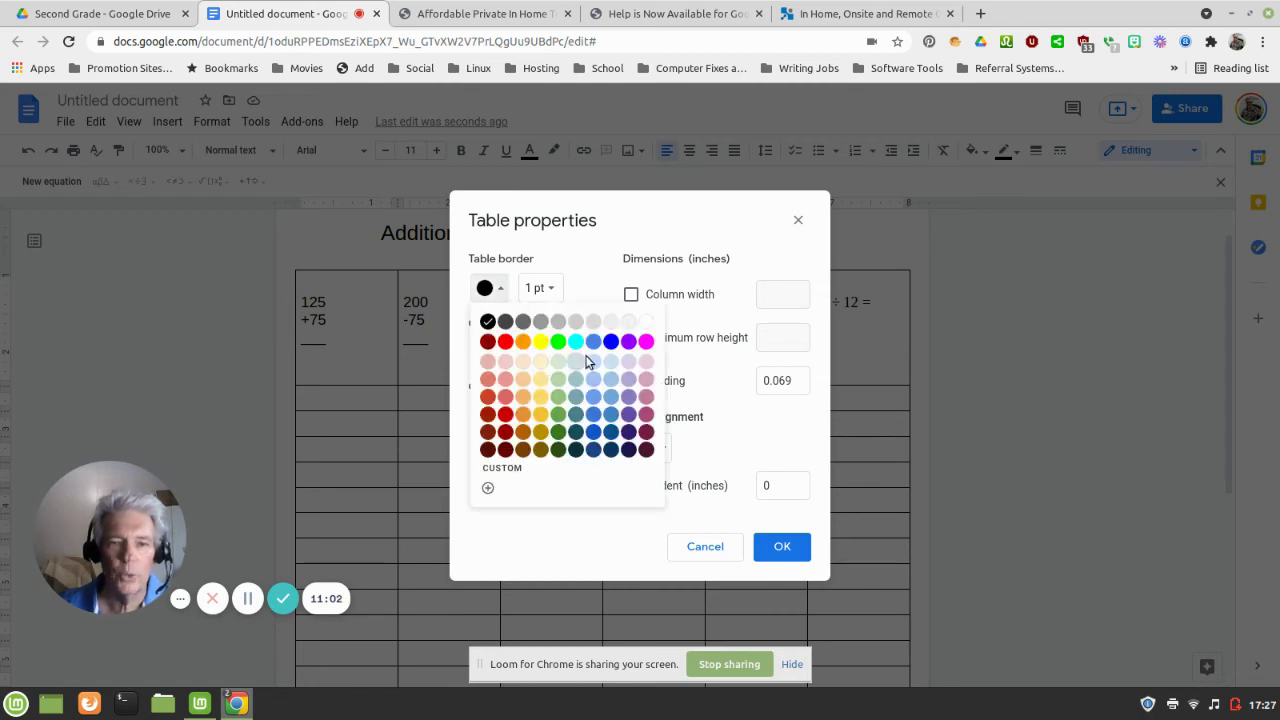
pyautogui.click(647, 324)
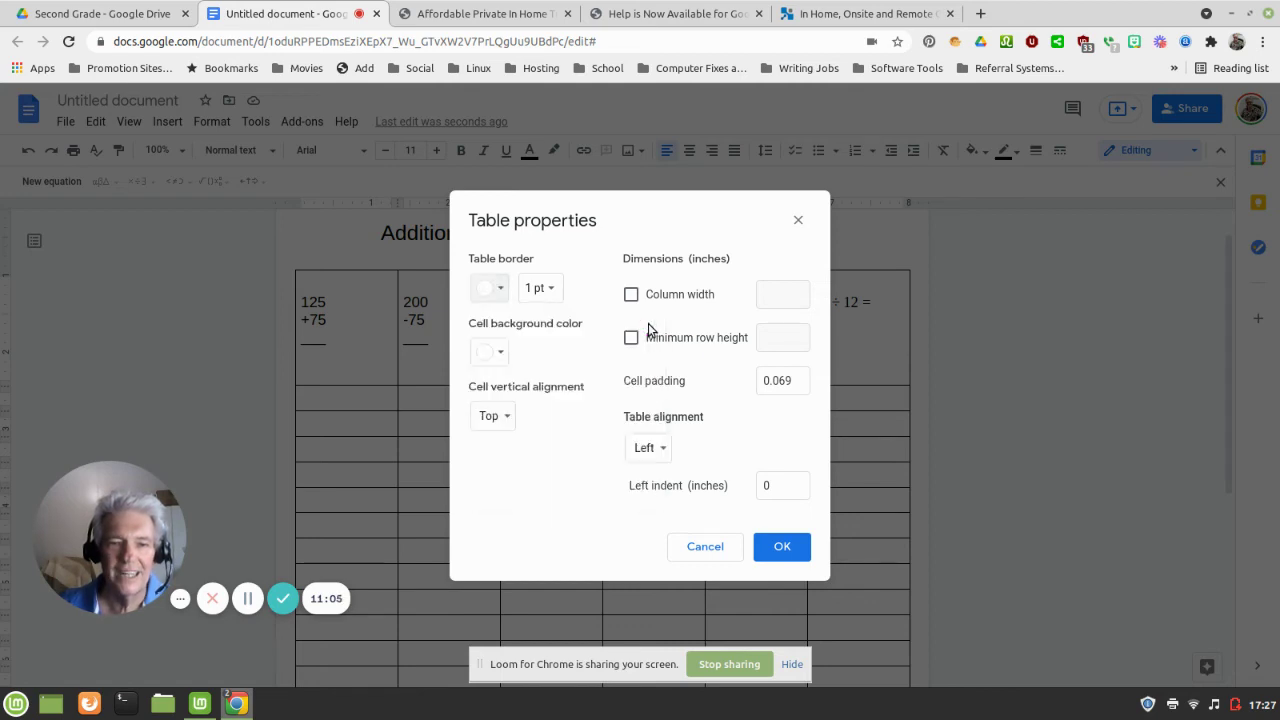
pyautogui.click(782, 548)
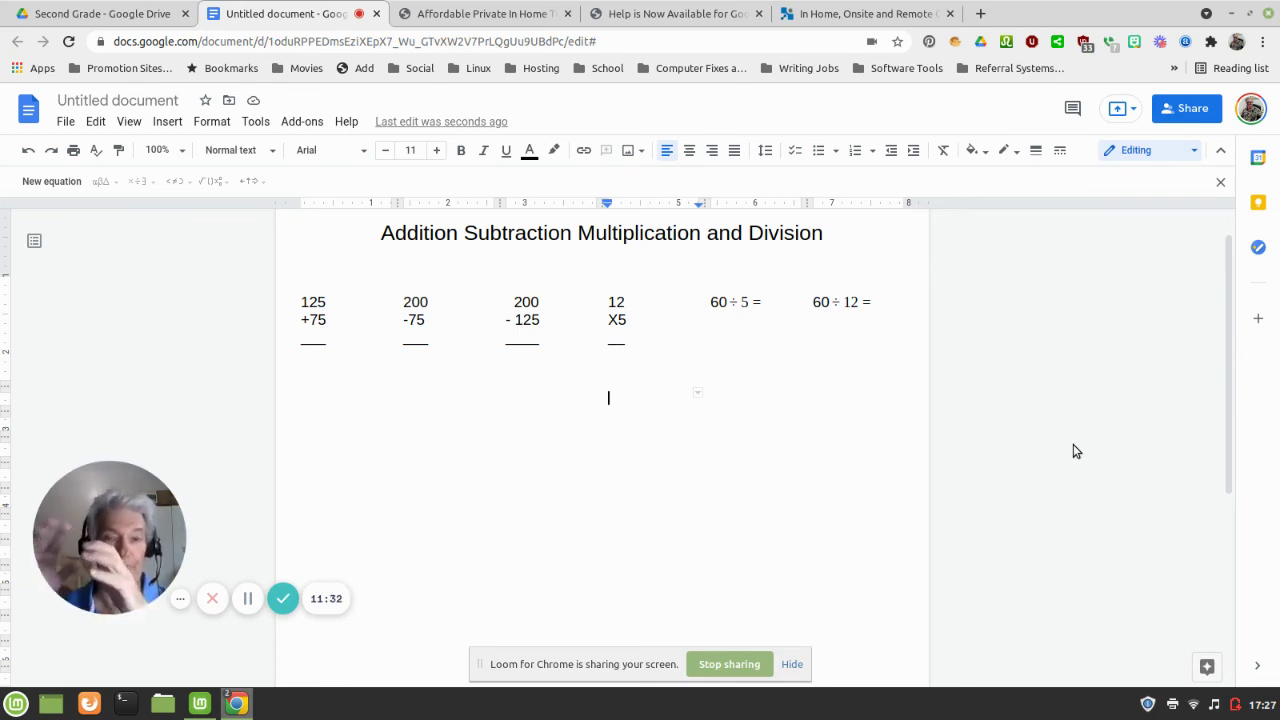
# View the proactivecomputersupport.com page and return to the worksheet document.
pyautogui.click(871, 14)
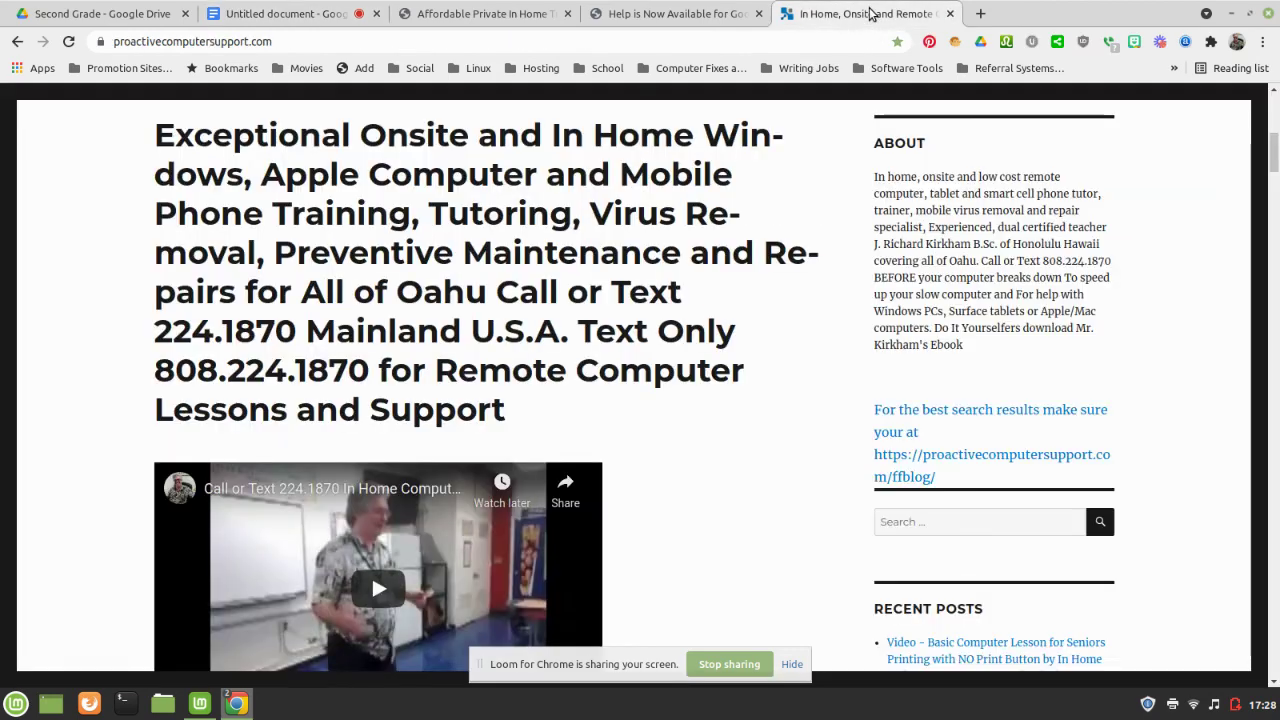
pyautogui.click(302, 16)
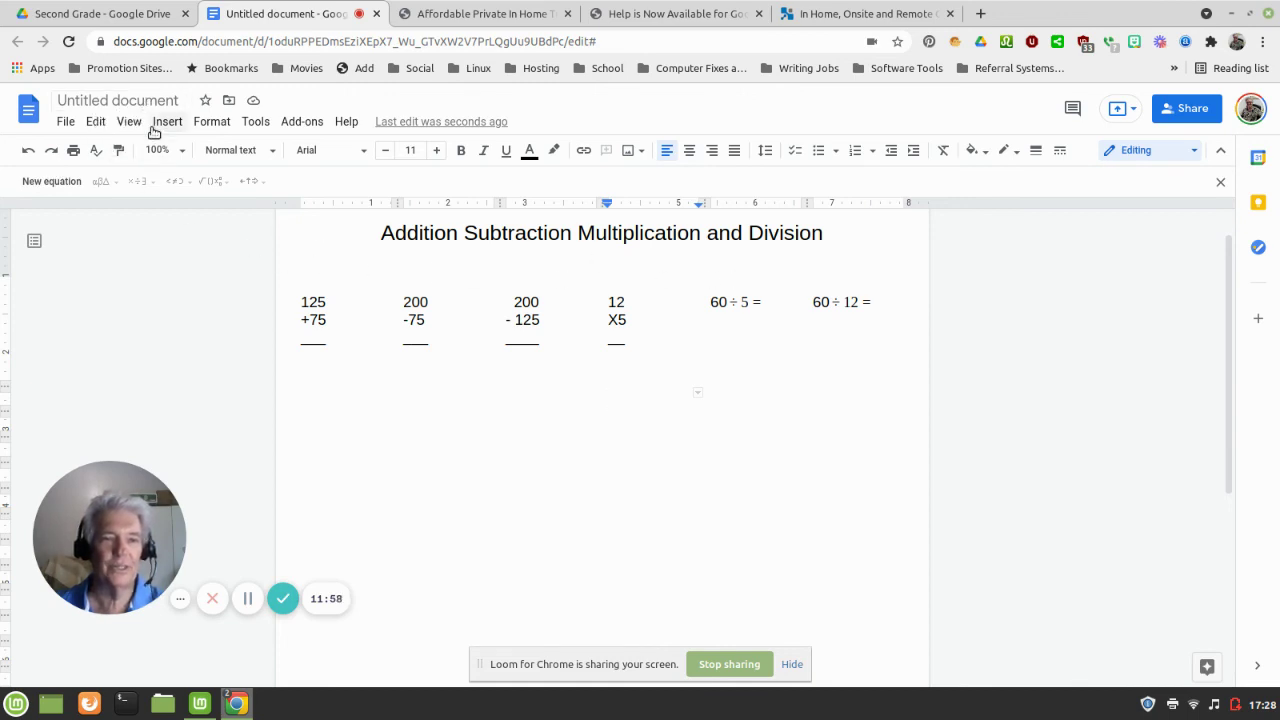
# Name the untitled document Addition Subtraction Multiplication and Division, using the suggested title from its heading.
pyautogui.click(143, 97)
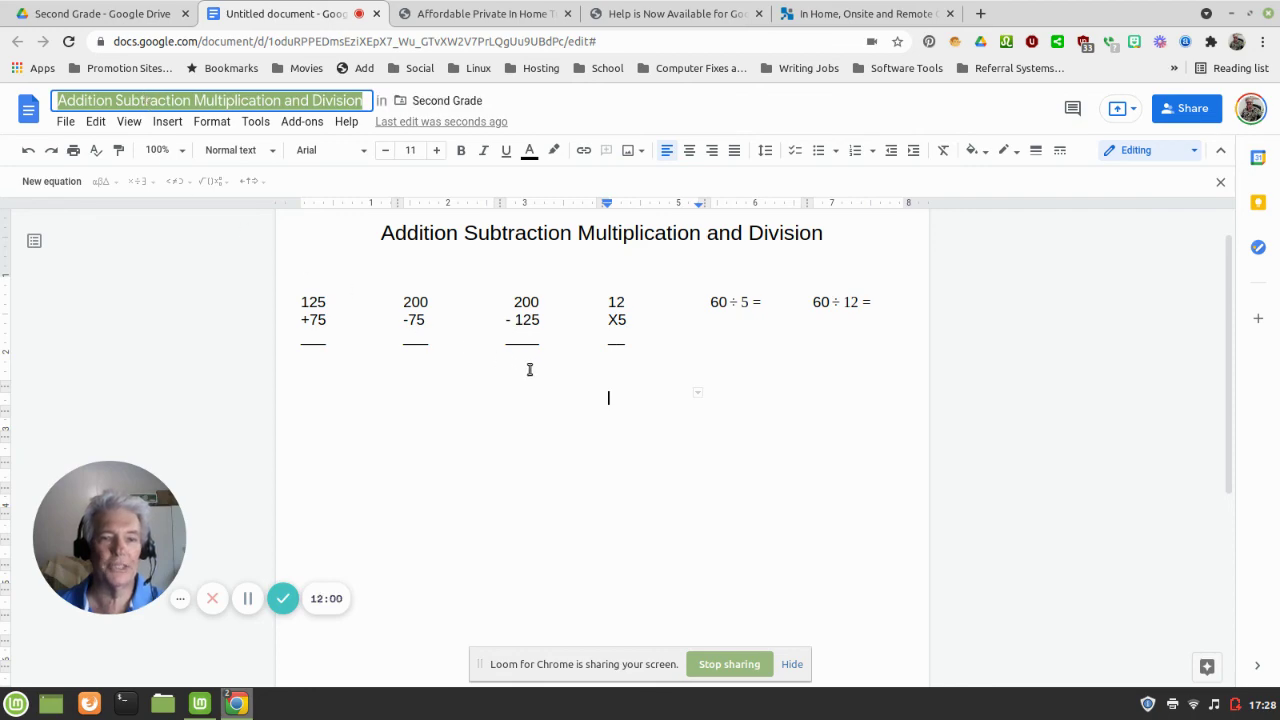
pyautogui.click(679, 401)
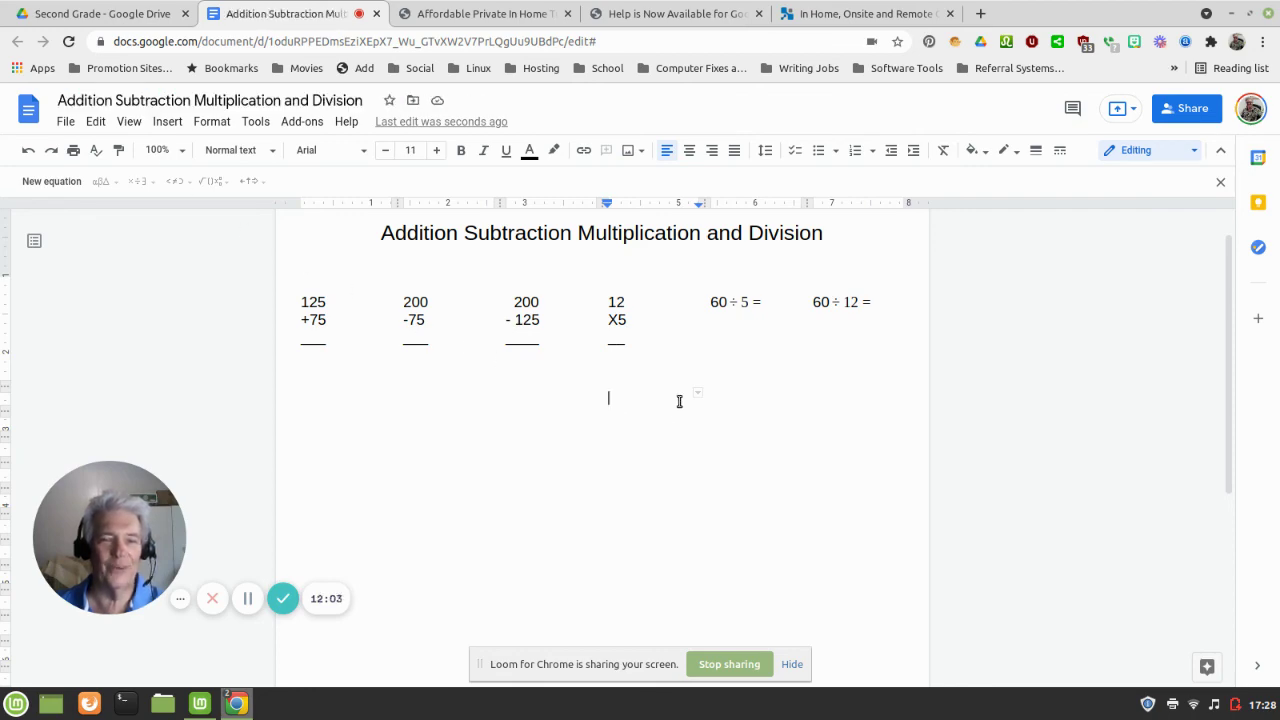
# View the open computer support page and the inhometutoringhonolulu.com page, going back to the worksheet in between.
pyautogui.click(834, 13)
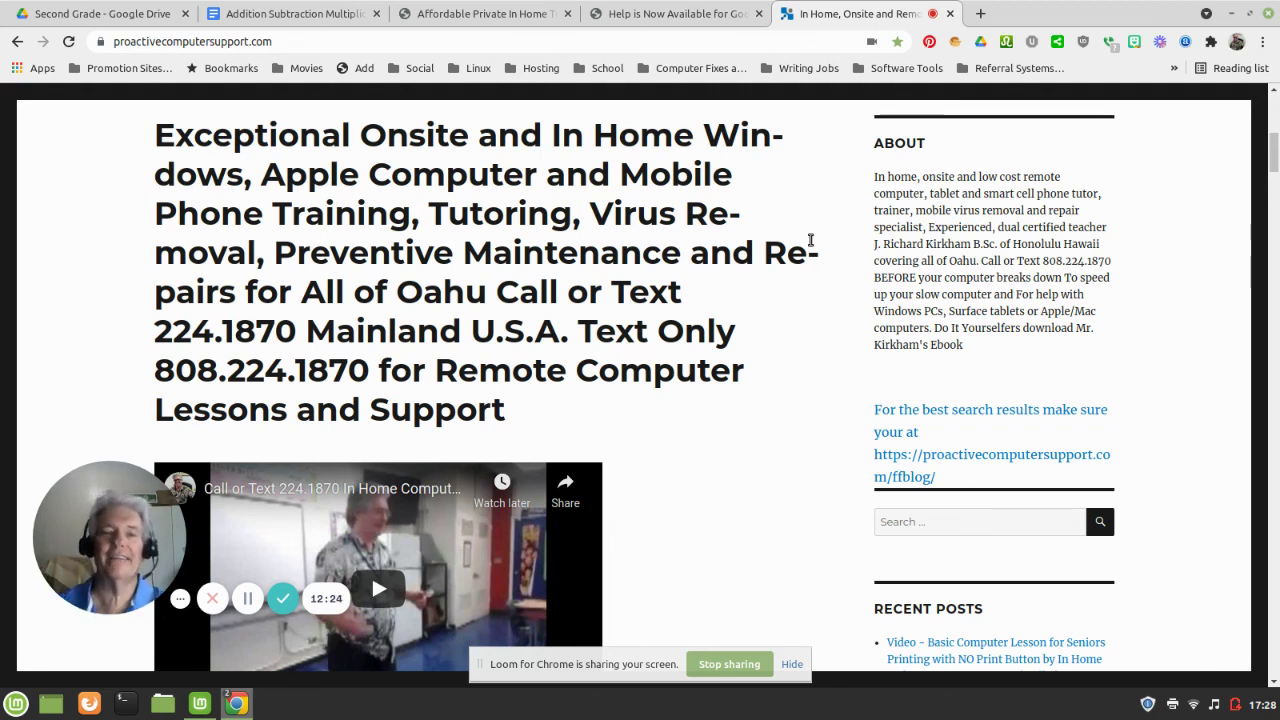
pyautogui.click(487, 20)
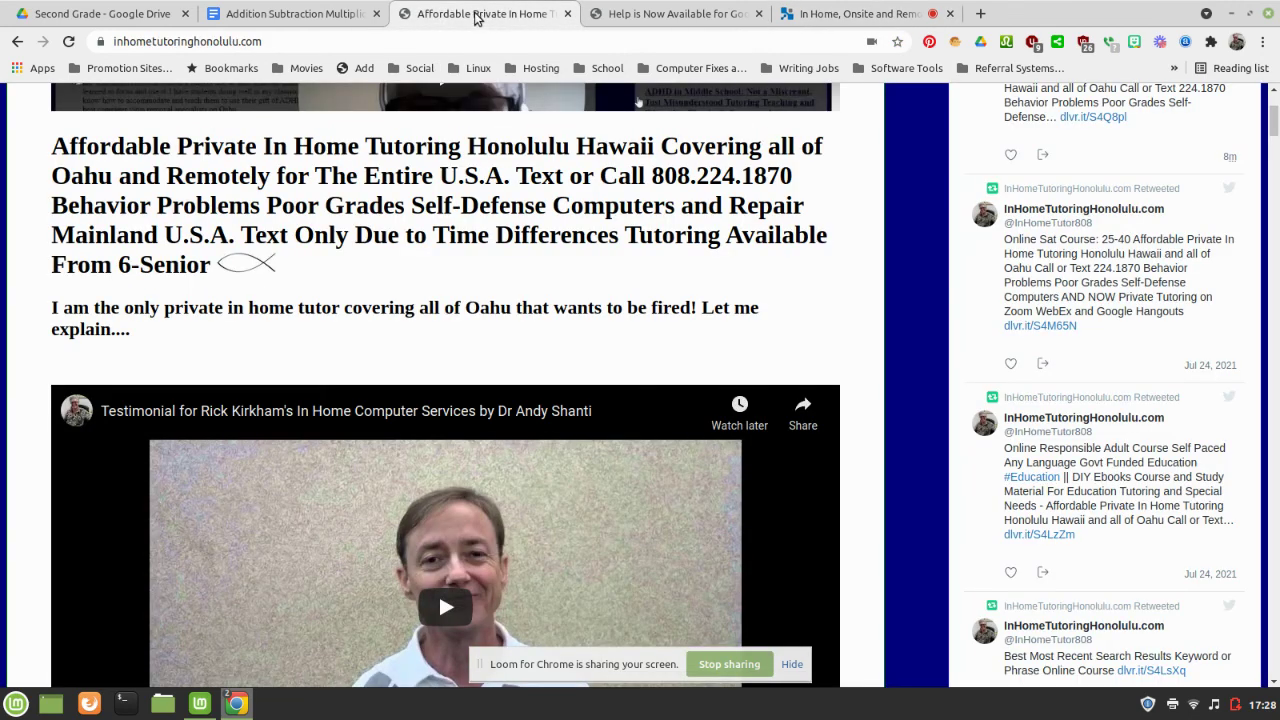
pyautogui.click(313, 16)
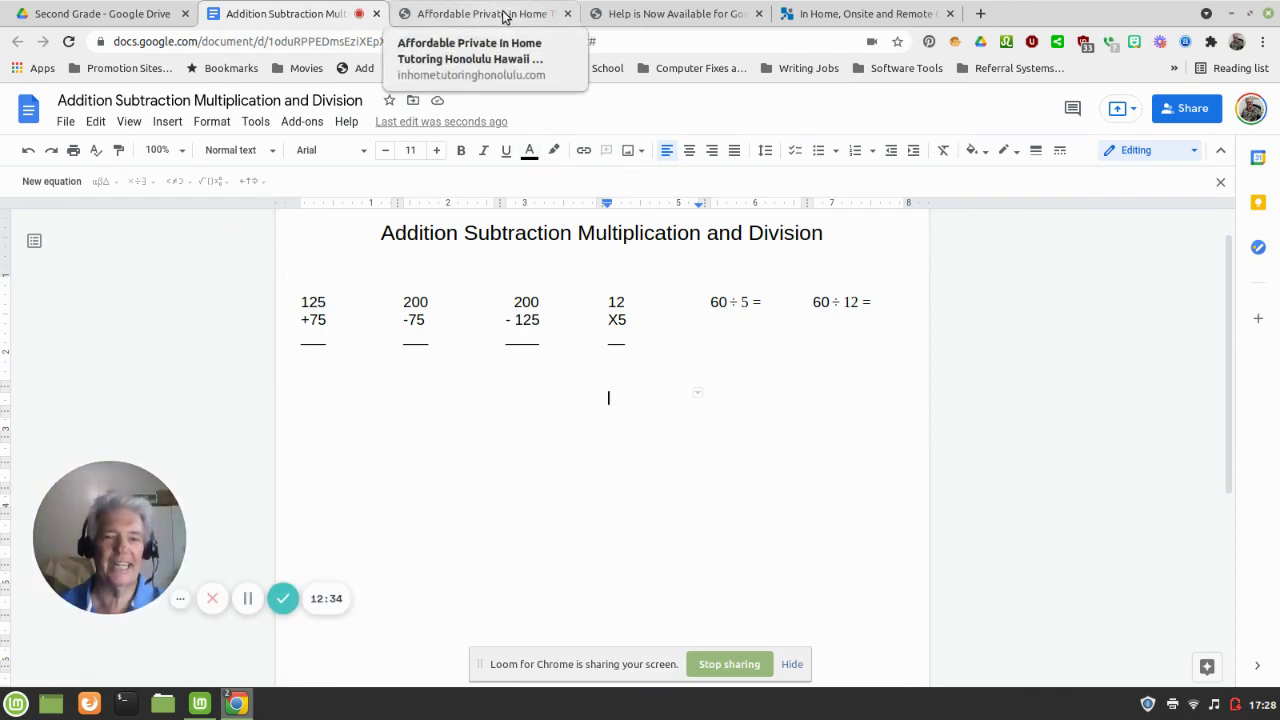
pyautogui.click(505, 15)
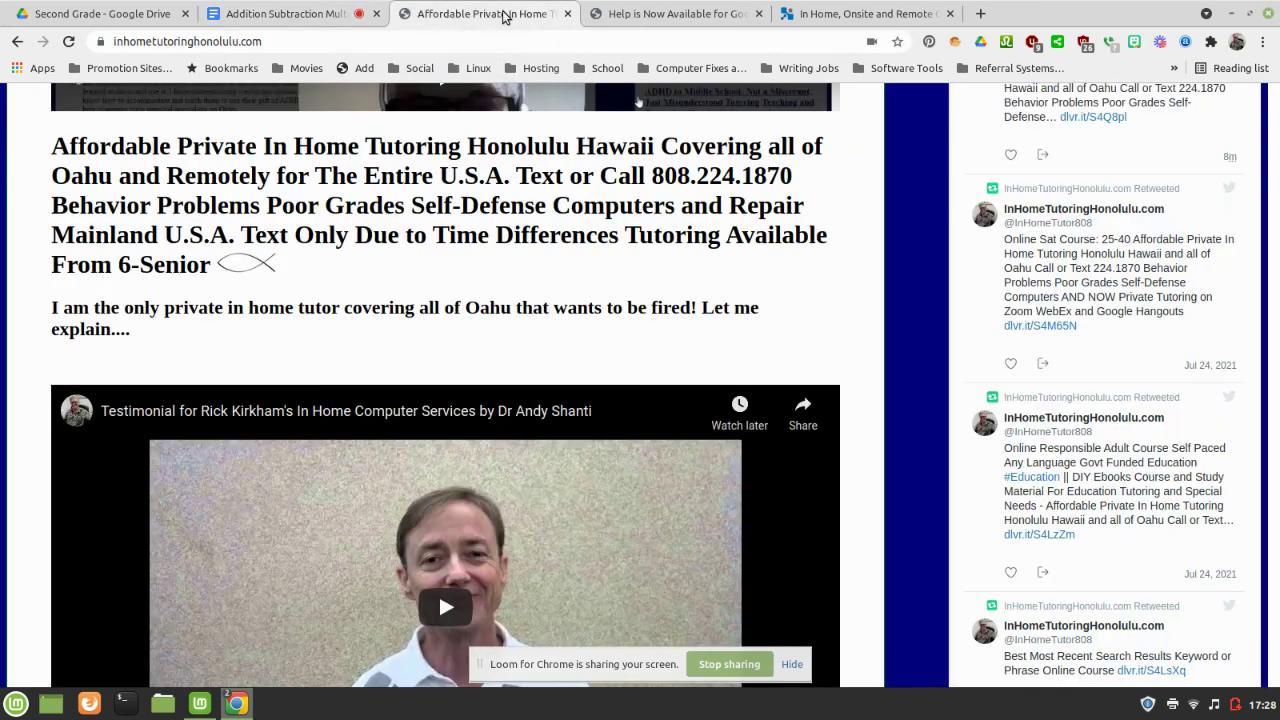